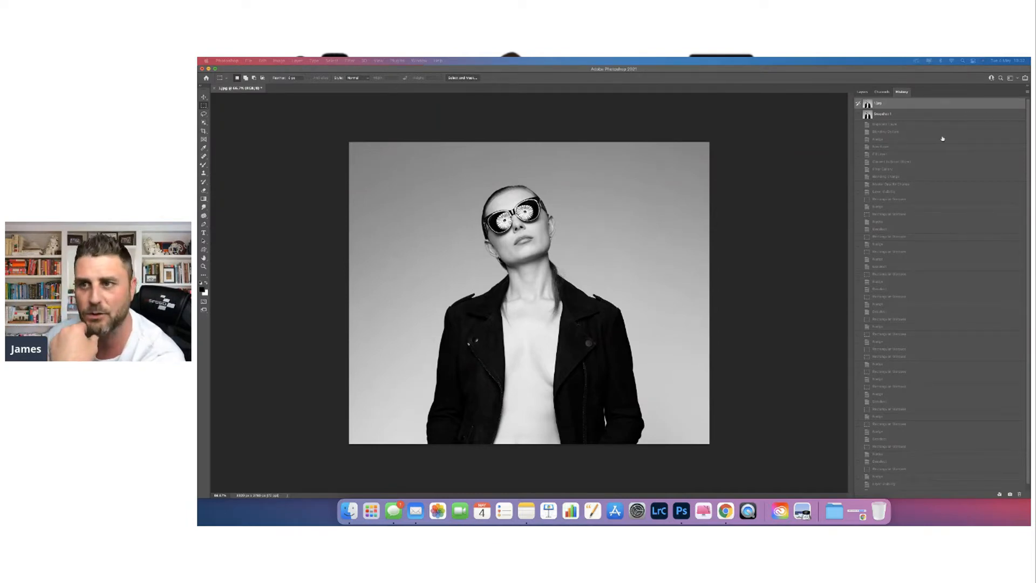
# - Compare the saved snapshot of the finished glitch effect with the original snapshot, ending on the original image
pyautogui.click(890, 115)
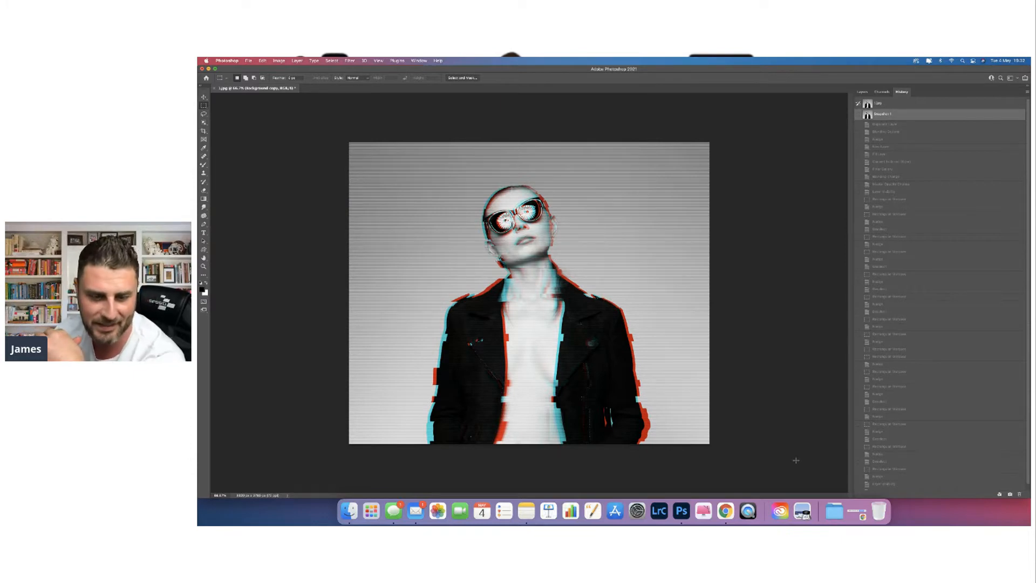
pyautogui.click(888, 104)
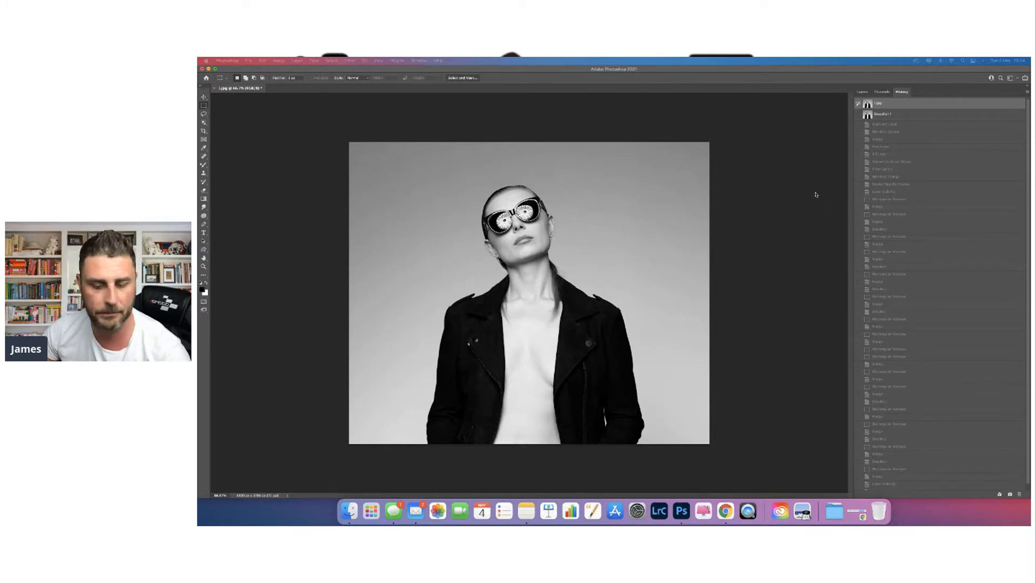
pyautogui.click(566, 73)
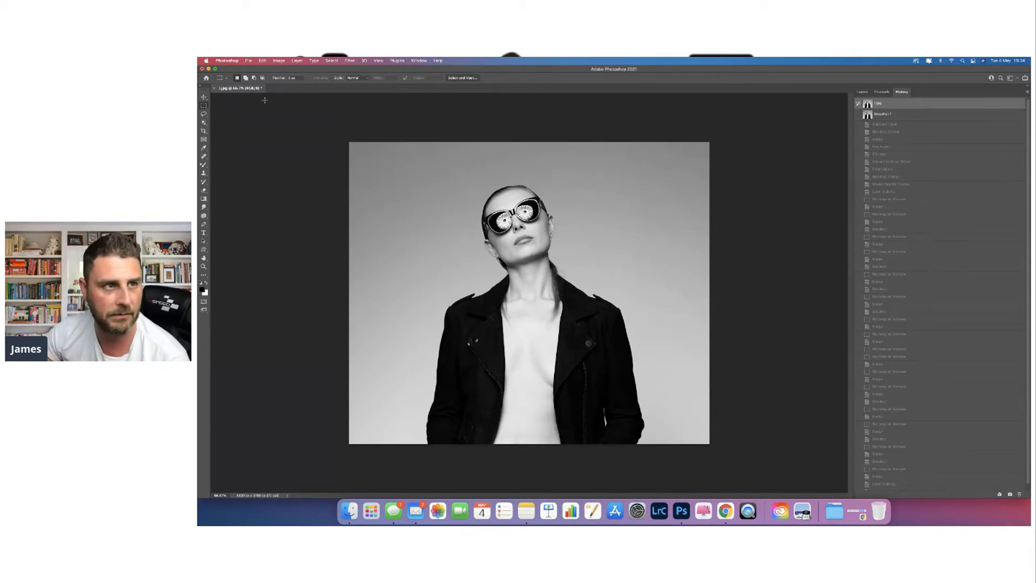
# - Convert the image's color mode to Grayscale, discarding the color information
pyautogui.click(249, 61)
pyautogui.moveTo(248, 60)
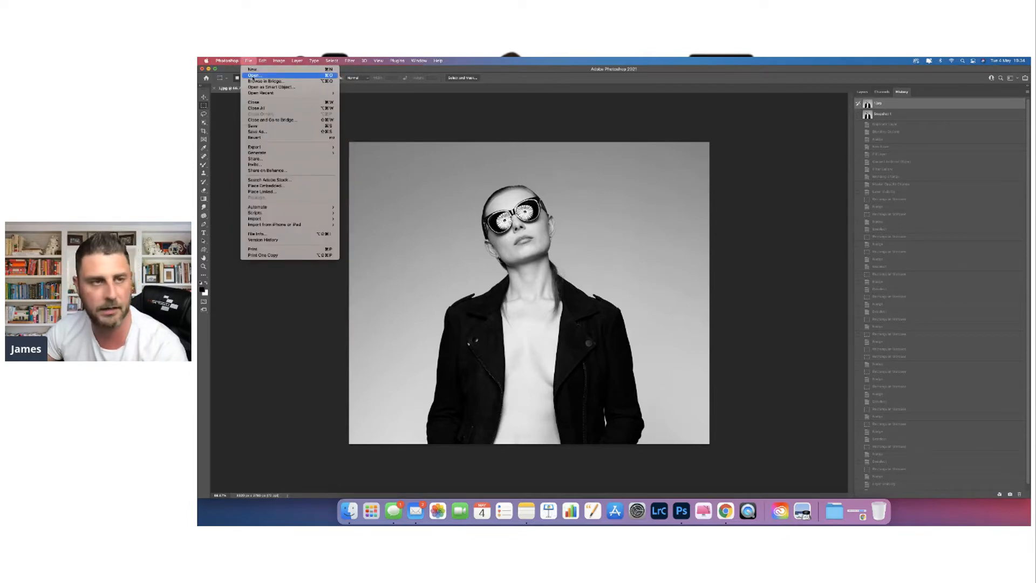
pyautogui.moveTo(280, 61)
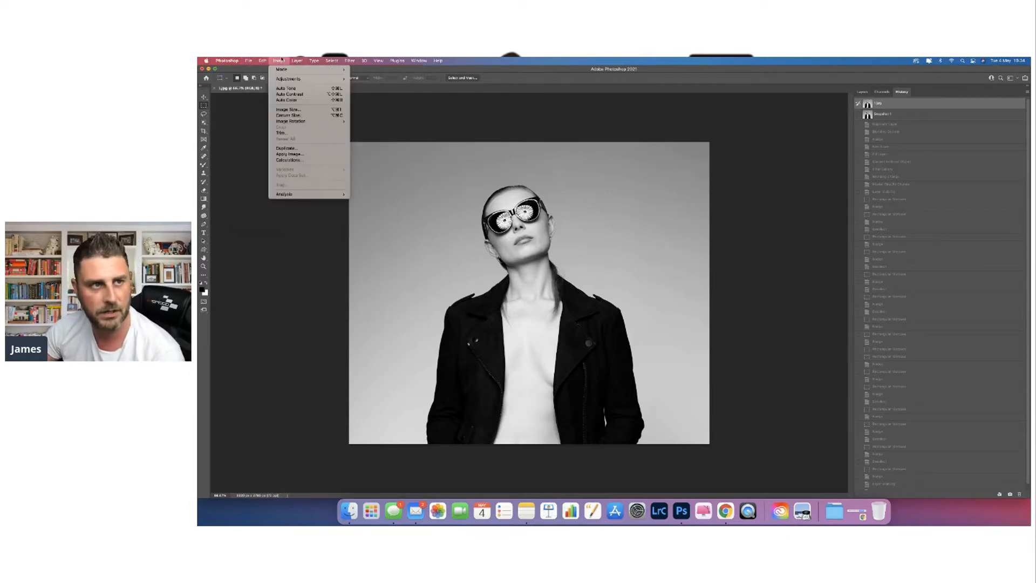
pyautogui.moveTo(310, 69)
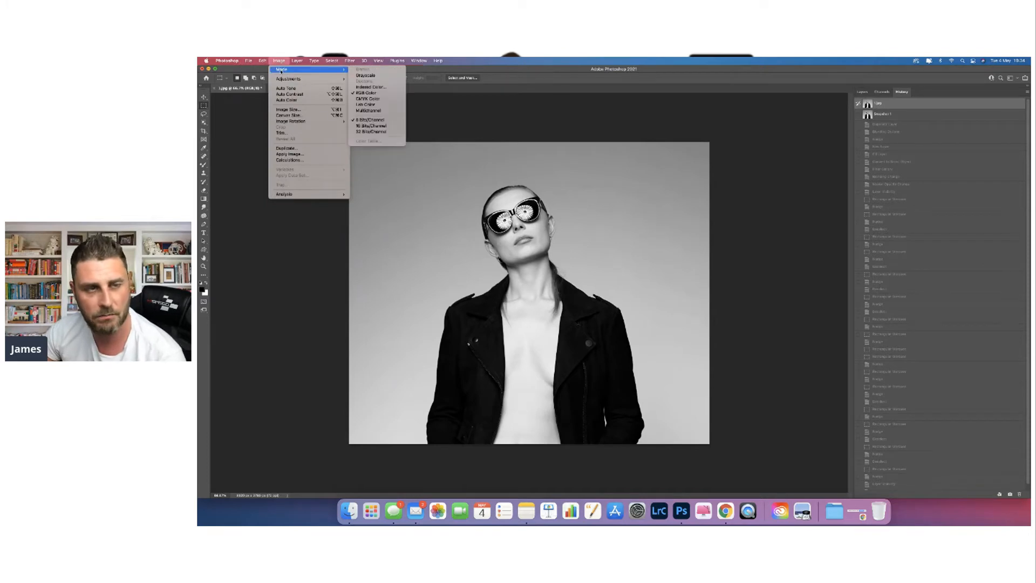
pyautogui.click(371, 76)
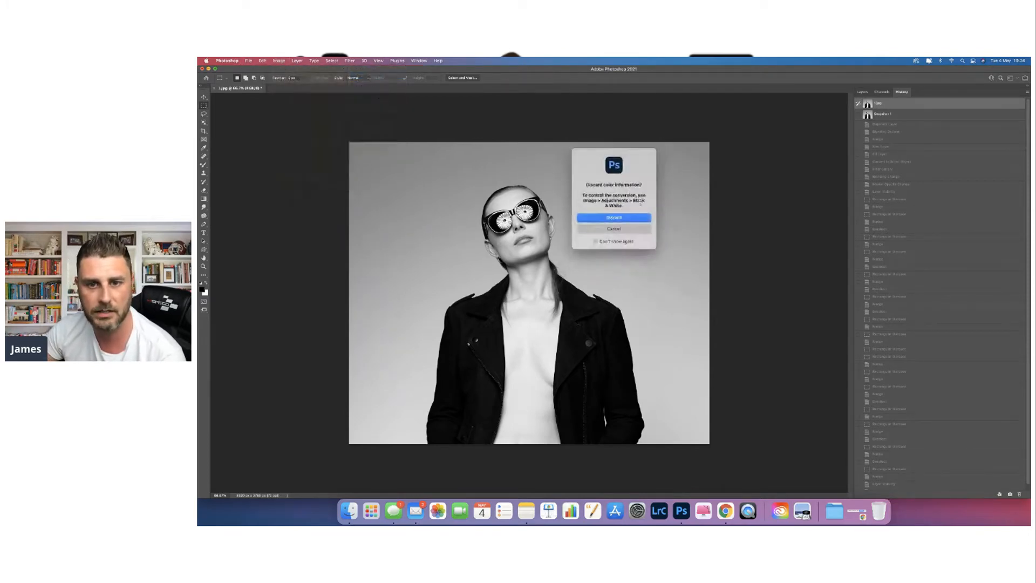
pyautogui.click(638, 219)
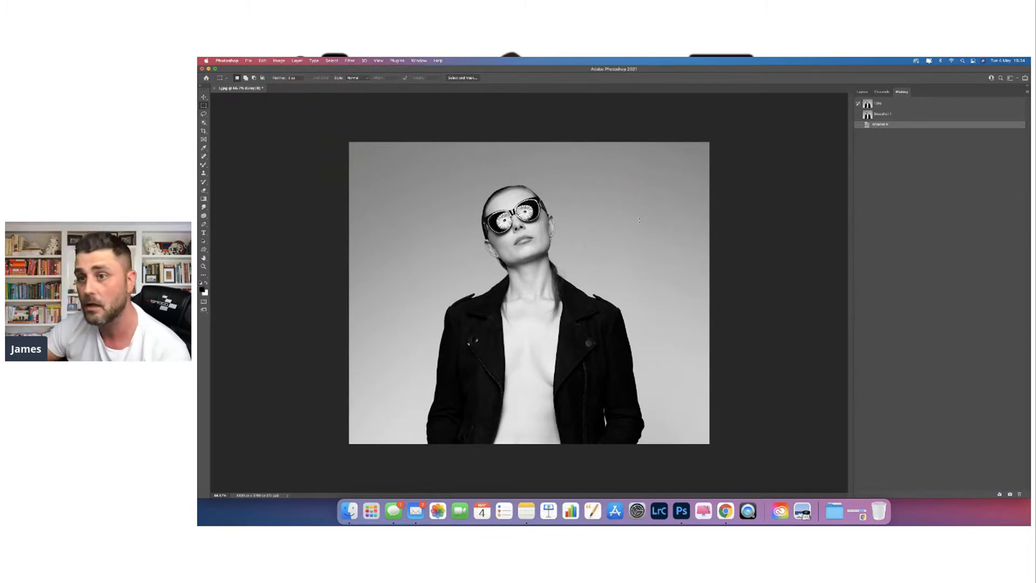
# - Duplicate the Background layer of the grayscale image within the same document, keeping the suggested name
pyautogui.click(862, 92)
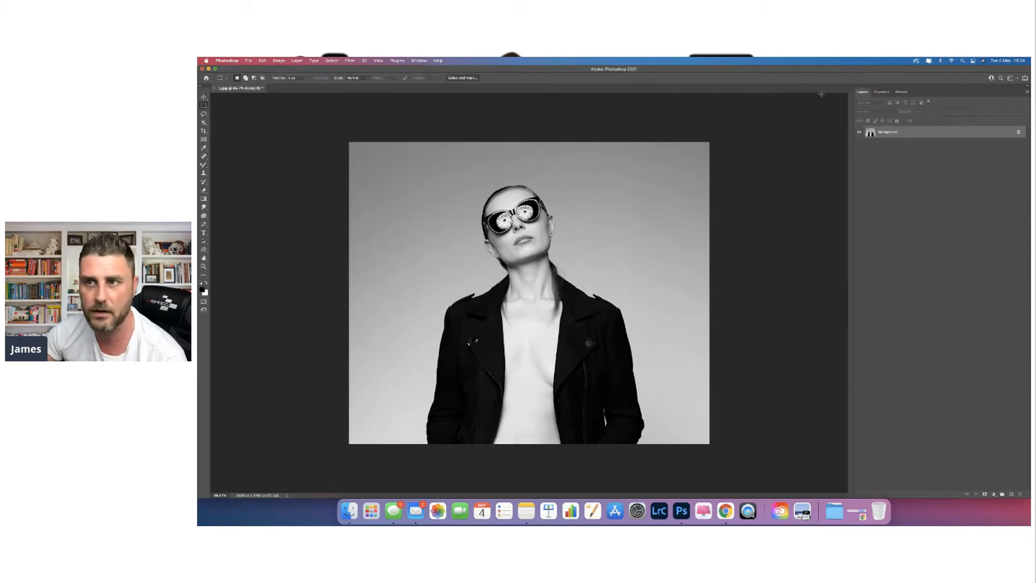
pyautogui.click(418, 60)
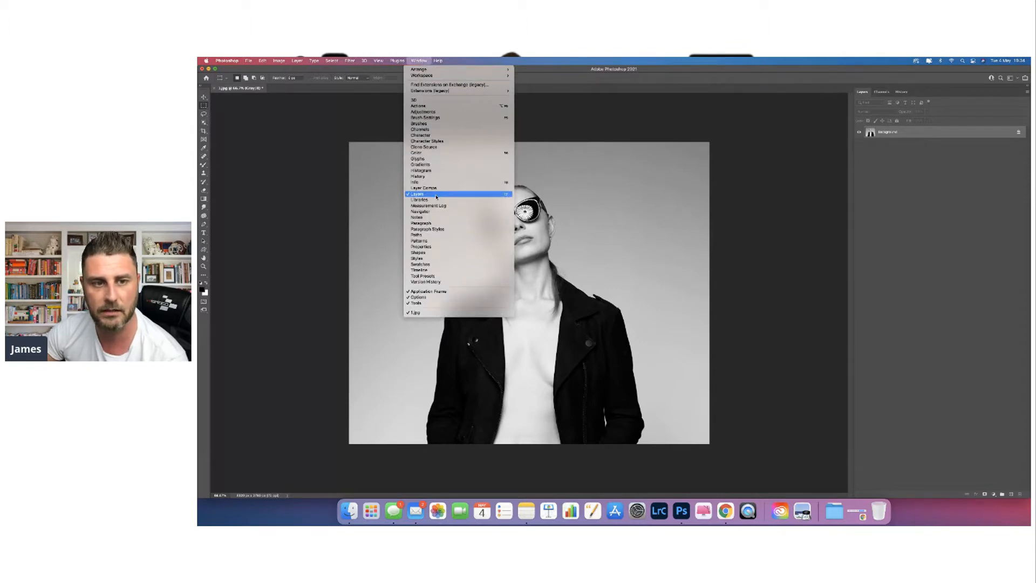
pyautogui.click(892, 158)
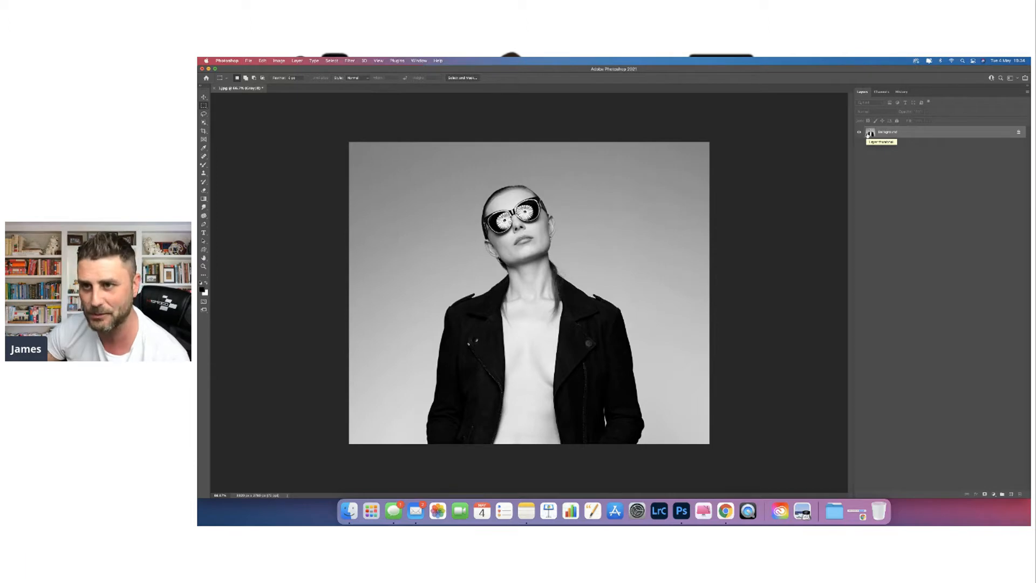
pyautogui.rightClick(870, 133)
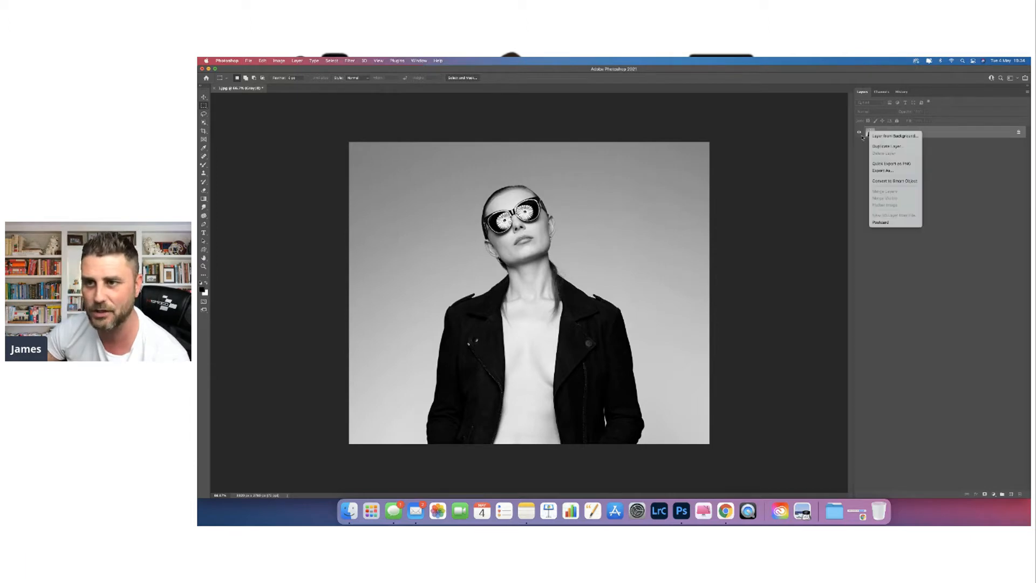
pyautogui.click(891, 149)
pyautogui.moveTo(1028, 204); pyautogui.dragTo(690, 178)
pyautogui.click(772, 191)
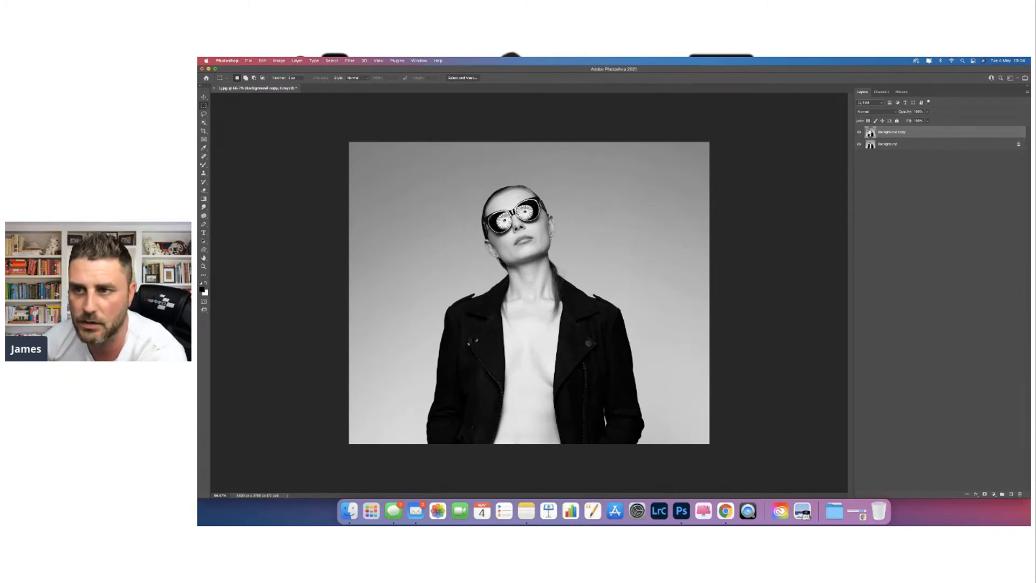
pyautogui.rightClick(869, 133)
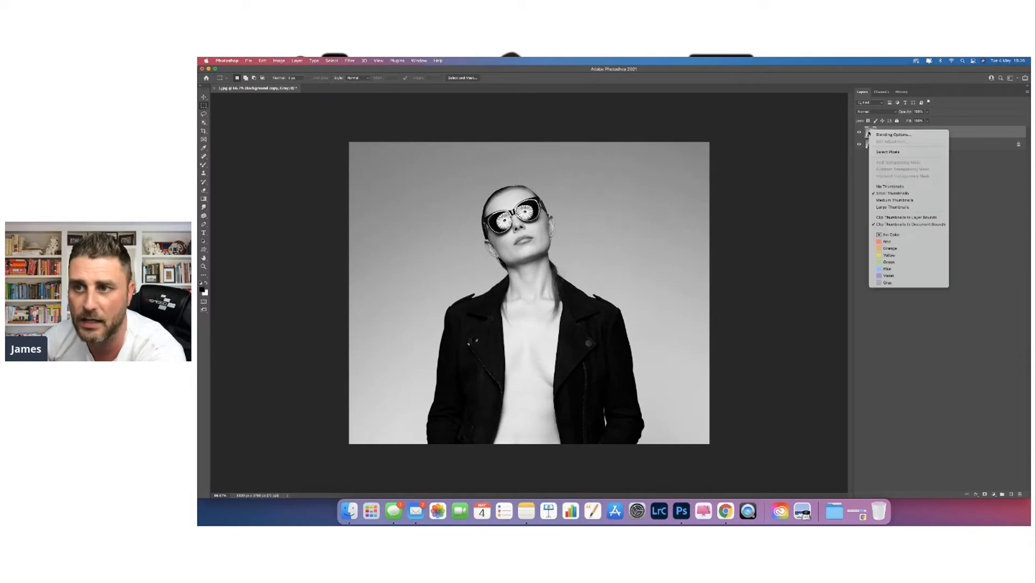
pyautogui.click(868, 132)
pyautogui.rightClick(884, 135)
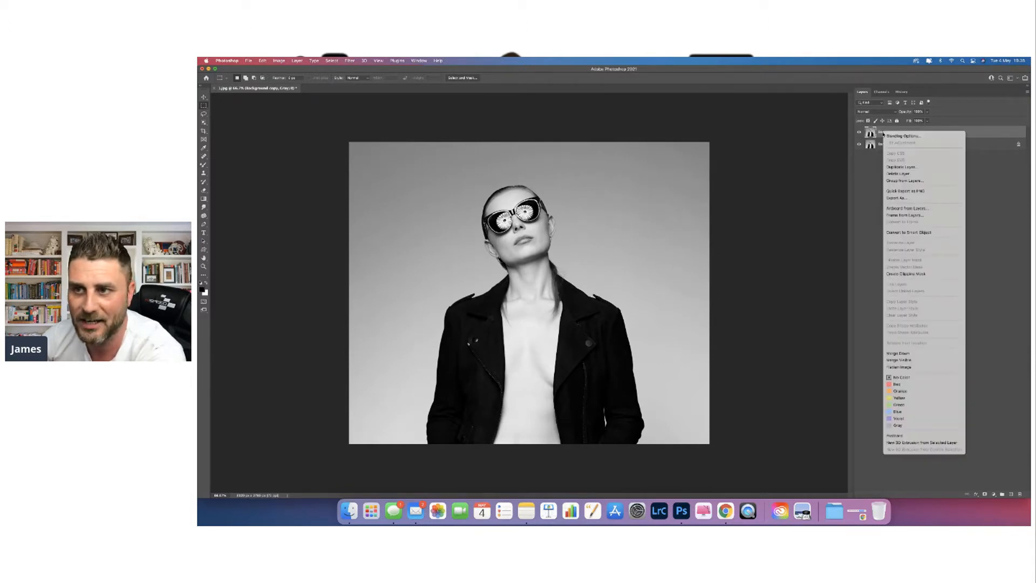
pyautogui.rightClick(869, 132)
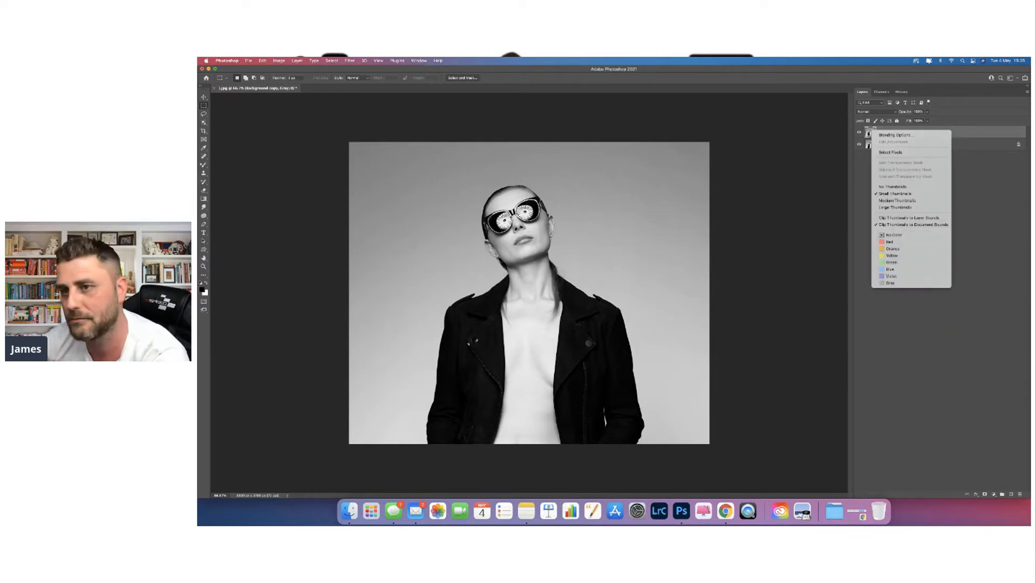
pyautogui.click(870, 139)
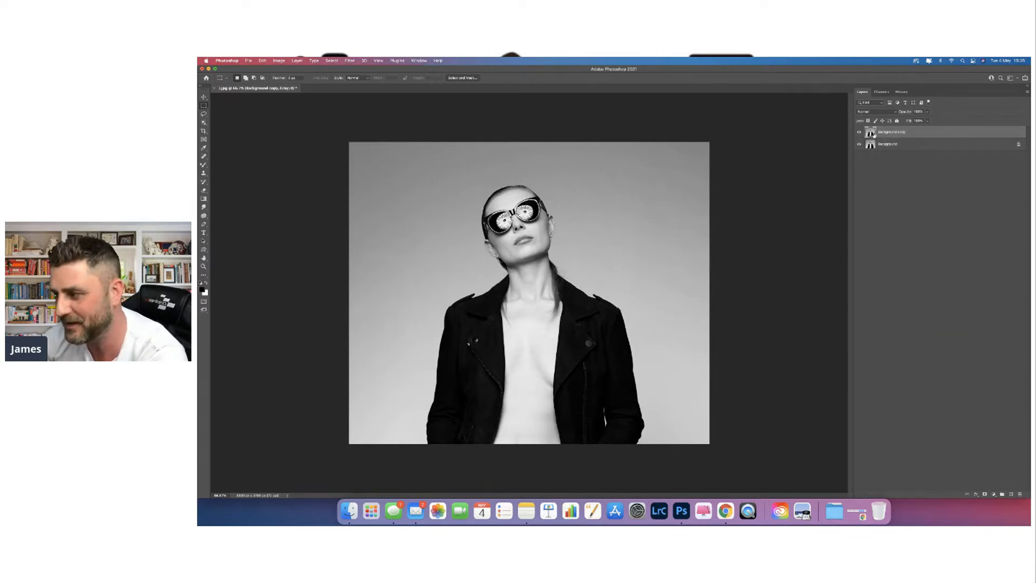
pyautogui.rightClick(884, 135)
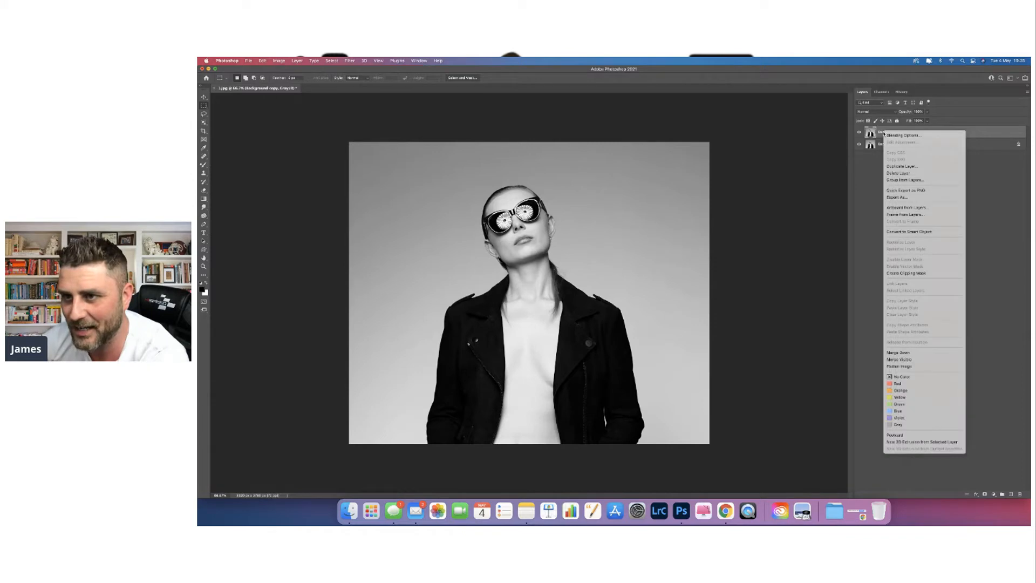
pyautogui.rightClick(873, 133)
pyautogui.click(872, 133)
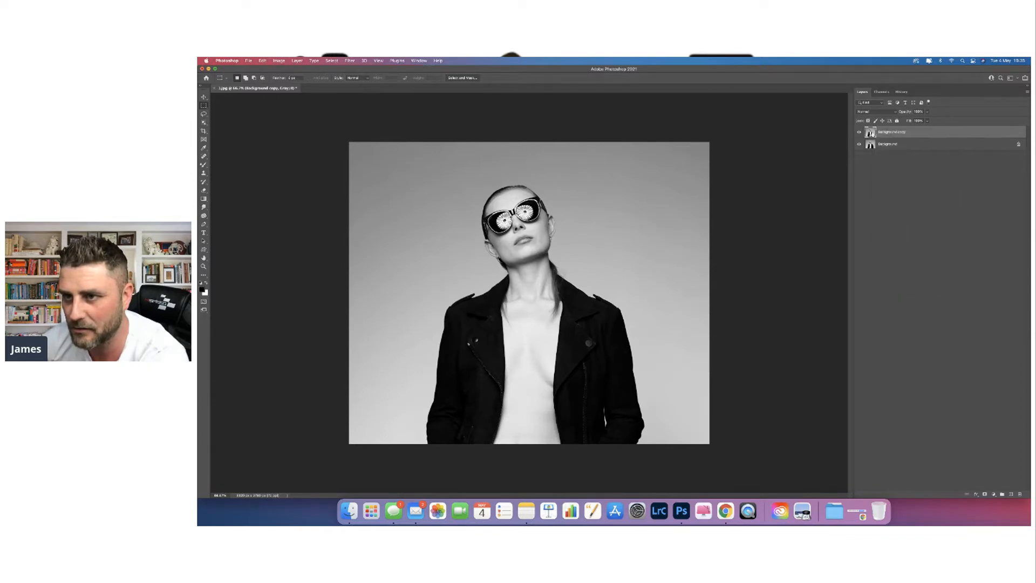
pyautogui.doubleClick(873, 134)
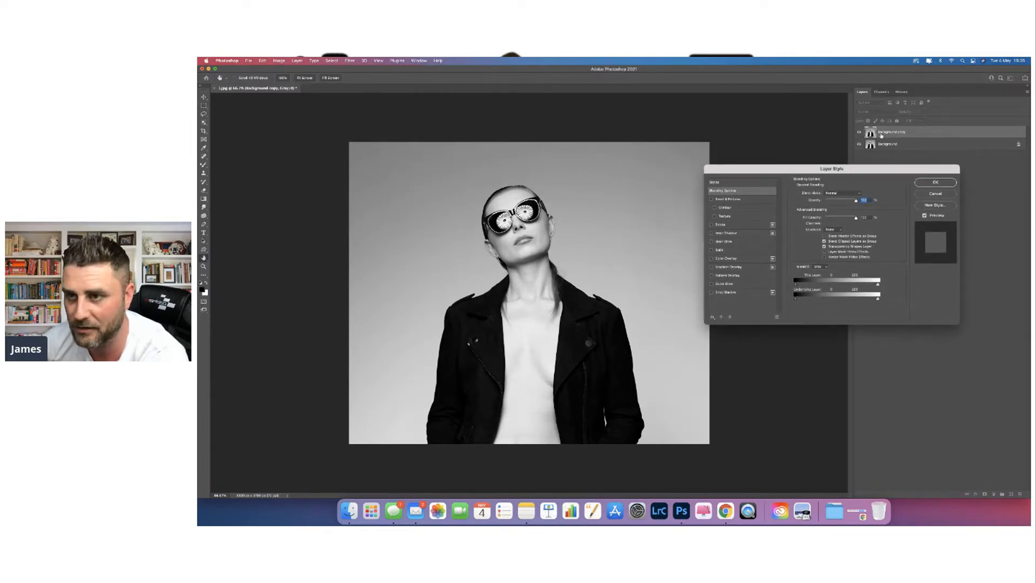
pyautogui.moveTo(878, 170); pyautogui.dragTo(868, 146)
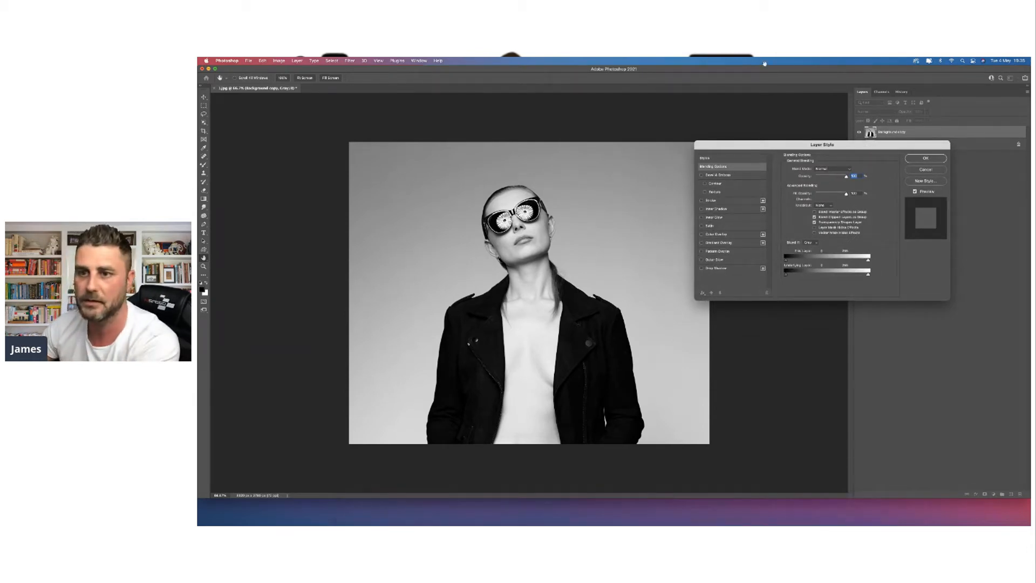
pyautogui.moveTo(865, 144); pyautogui.dragTo(764, 114)
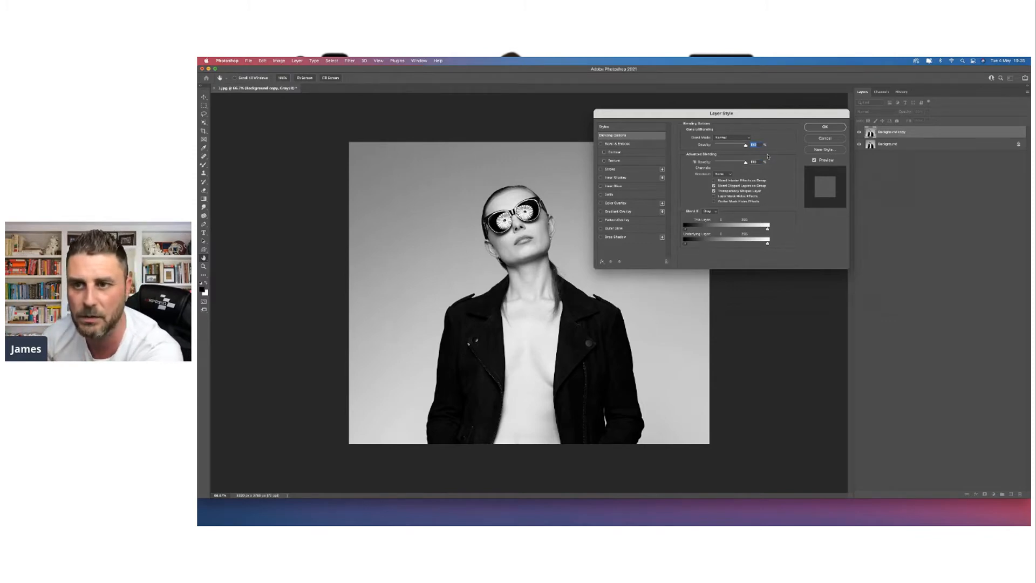
pyautogui.click(825, 139)
# - Undo the layer copy and the grayscale conversion by restoring the original image snapshot
pyautogui.click(902, 92)
pyautogui.click(910, 114)
pyautogui.click(880, 126)
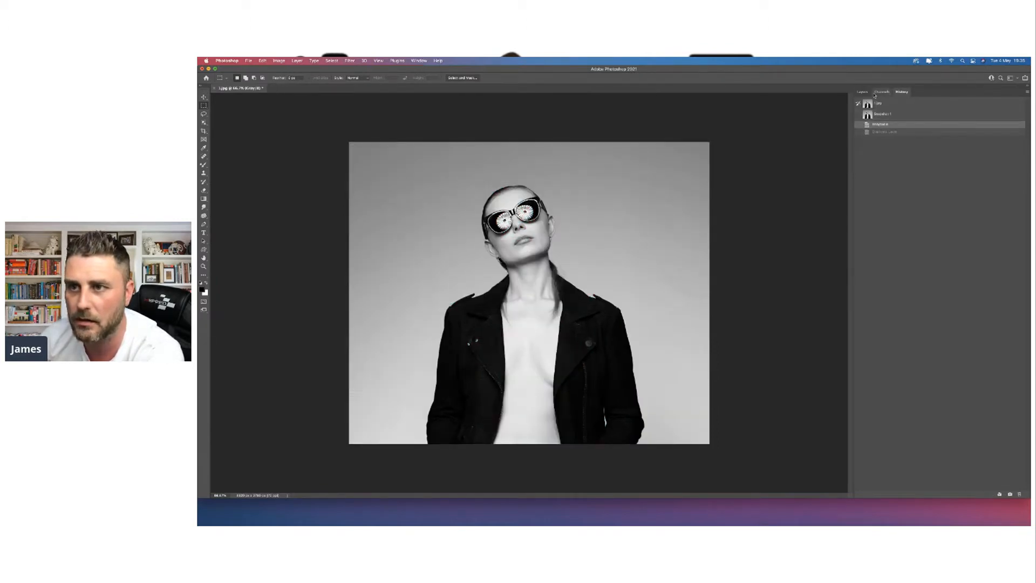
pyautogui.click(875, 95)
pyautogui.click(898, 93)
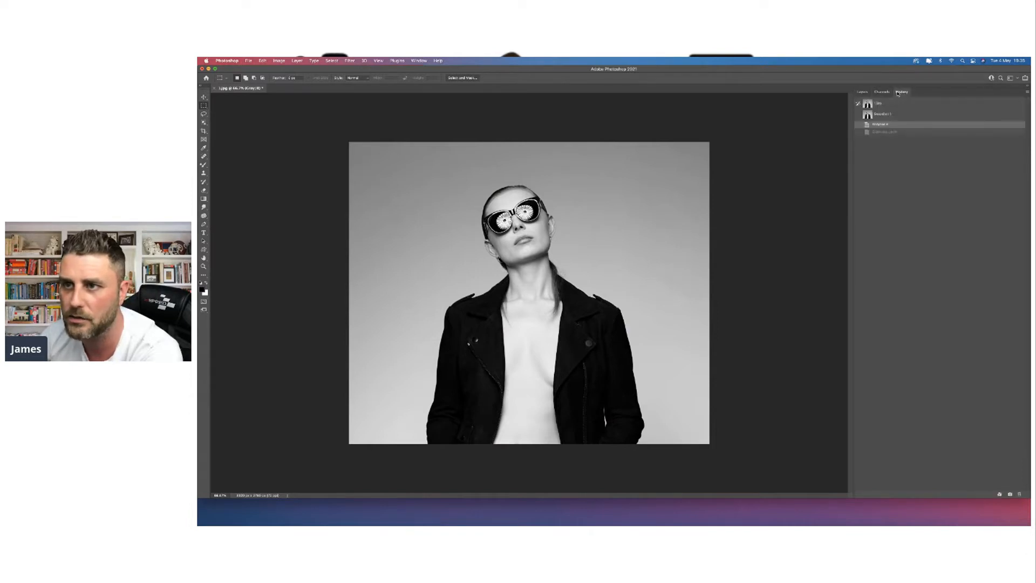
pyautogui.click(883, 105)
# - Duplicate the Background layer of the restored RGB image as Background copy
pyautogui.click(864, 92)
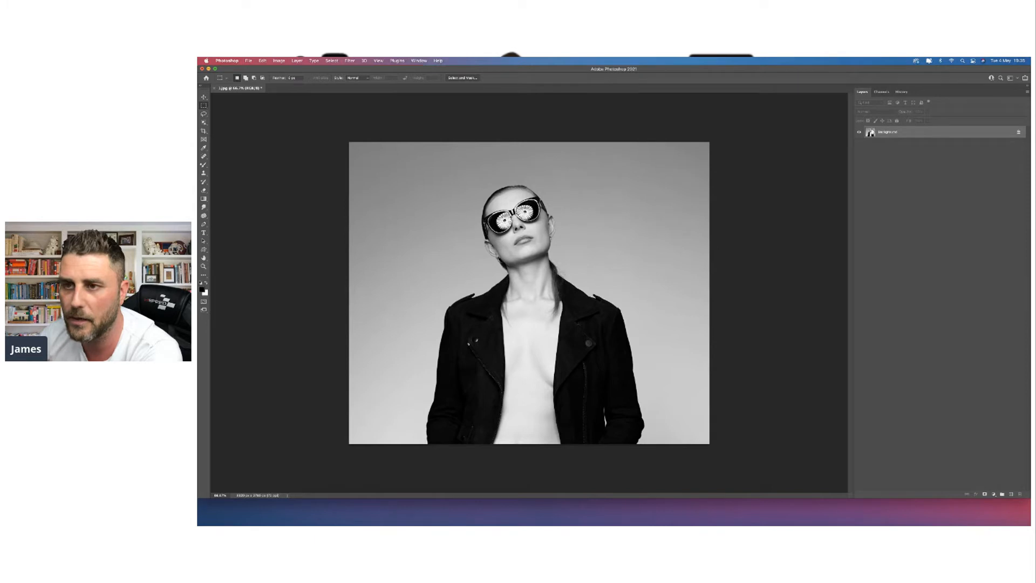
pyautogui.rightClick(873, 131)
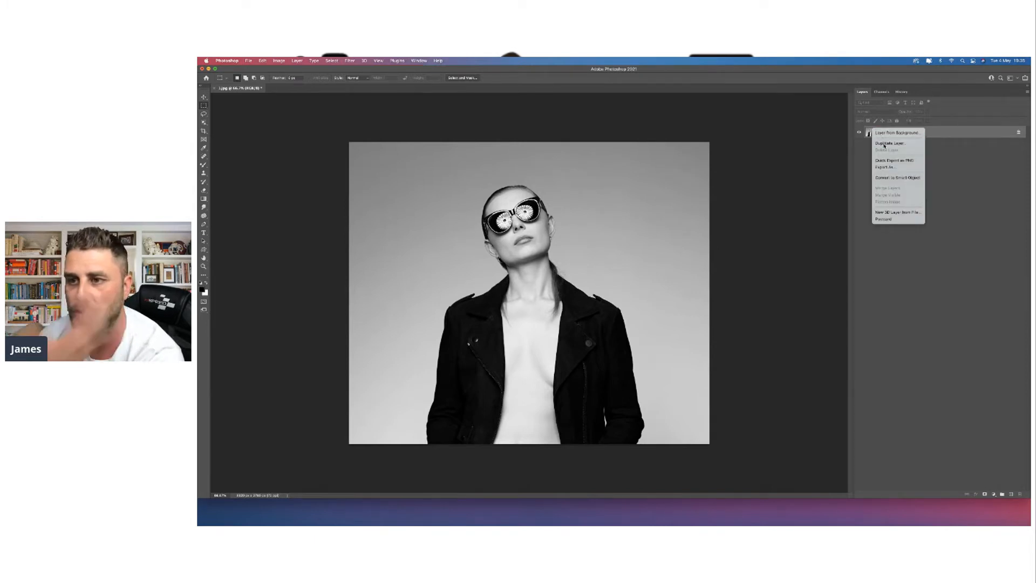
pyautogui.click(889, 143)
pyautogui.click(777, 191)
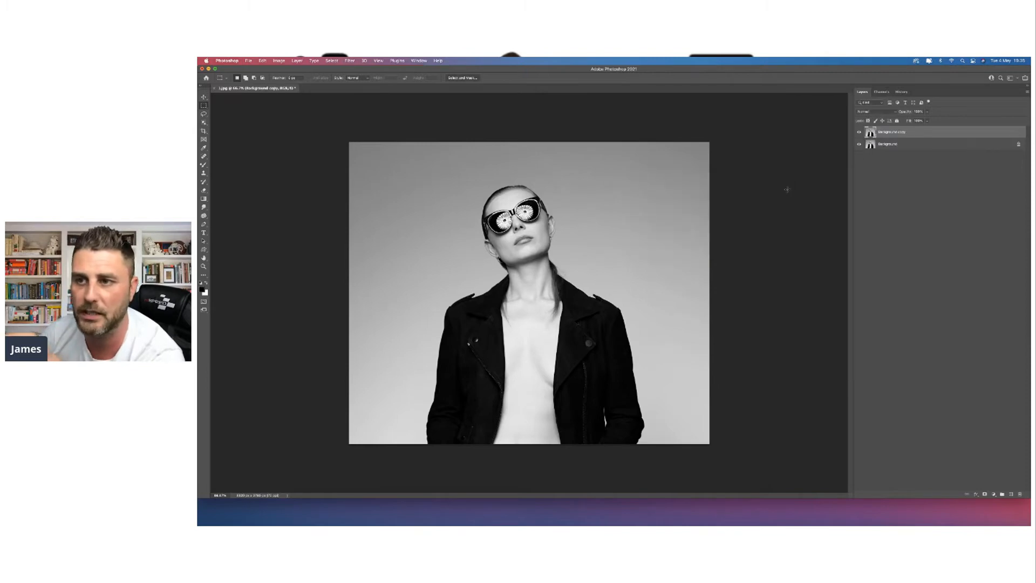
# - Try fully desaturating the Background copy layer with a Hue/Saturation adjustment
pyautogui.click(277, 60)
pyautogui.moveTo(302, 69)
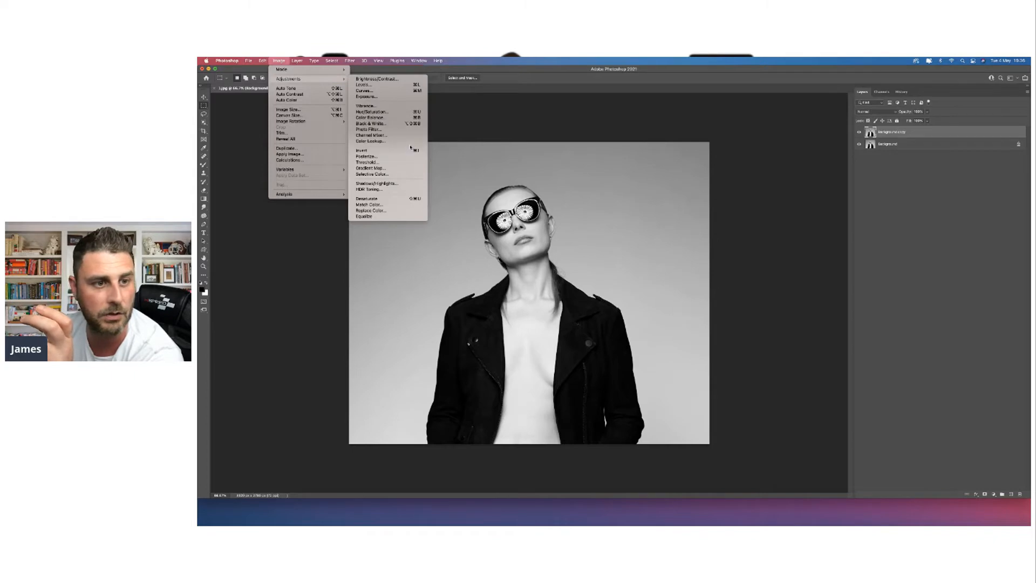
pyautogui.click(373, 112)
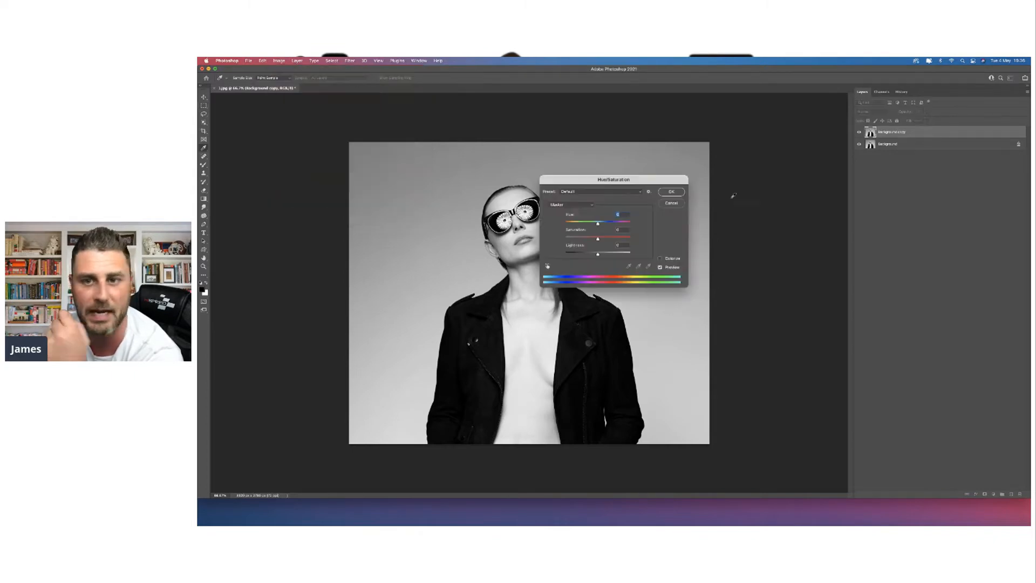
pyautogui.moveTo(613, 187); pyautogui.dragTo(831, 146)
pyautogui.moveTo(818, 199); pyautogui.dragTo(755, 199)
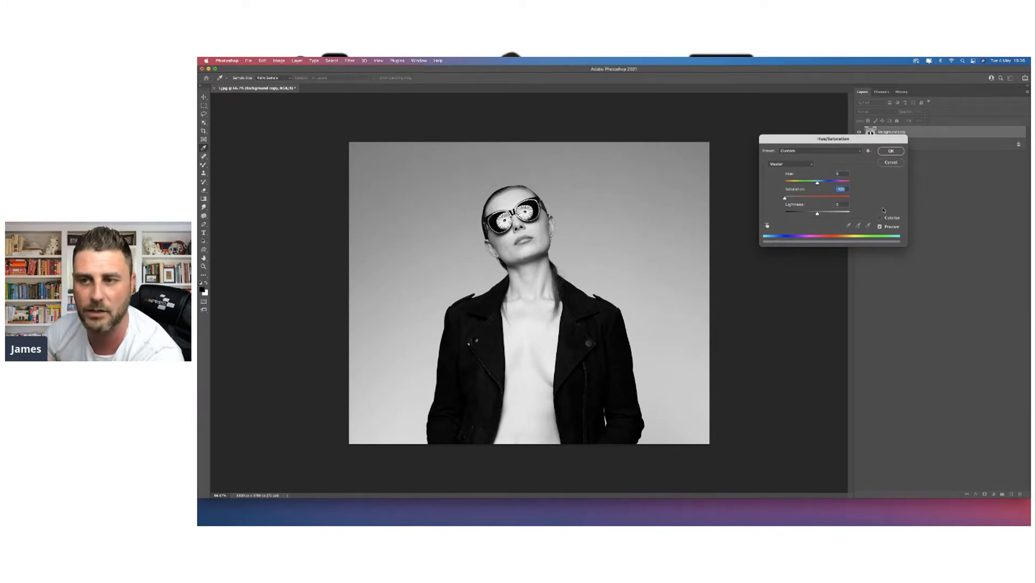
pyautogui.click(896, 165)
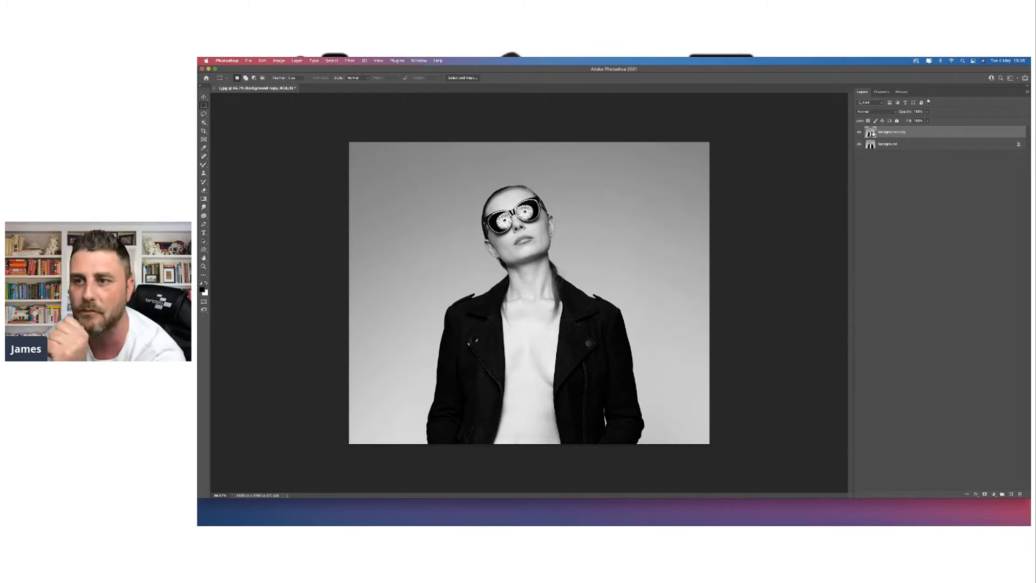
# - Turn off the red (R) channel in the Background copy layer's advanced blending options and apply it
pyautogui.doubleClick(870, 132)
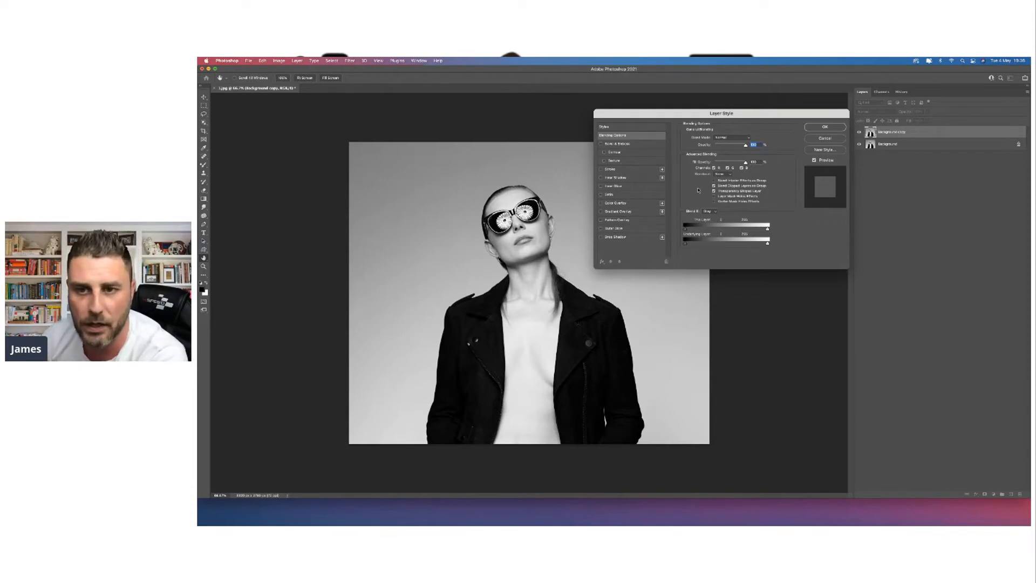
pyautogui.click(714, 168)
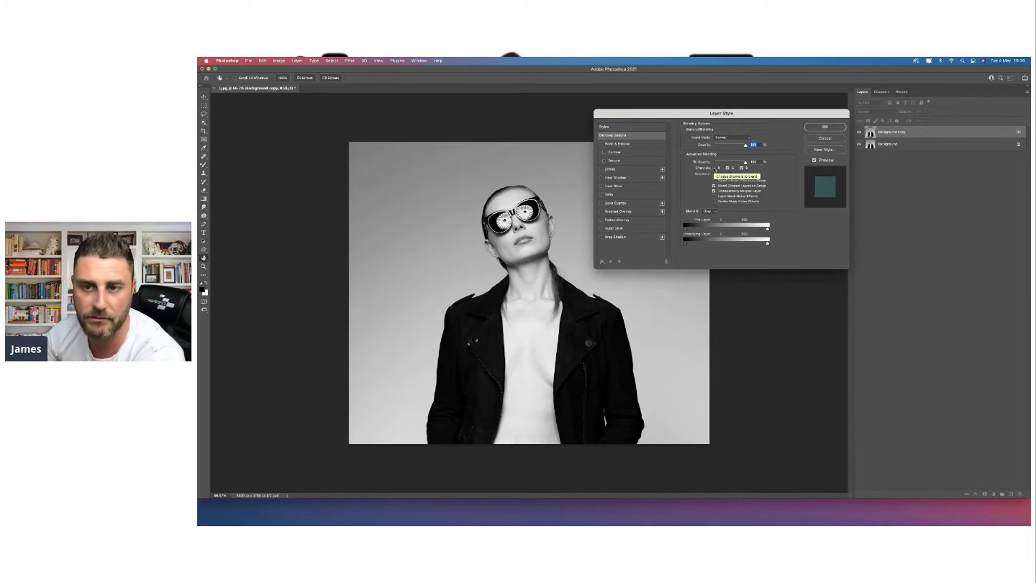
pyautogui.click(826, 127)
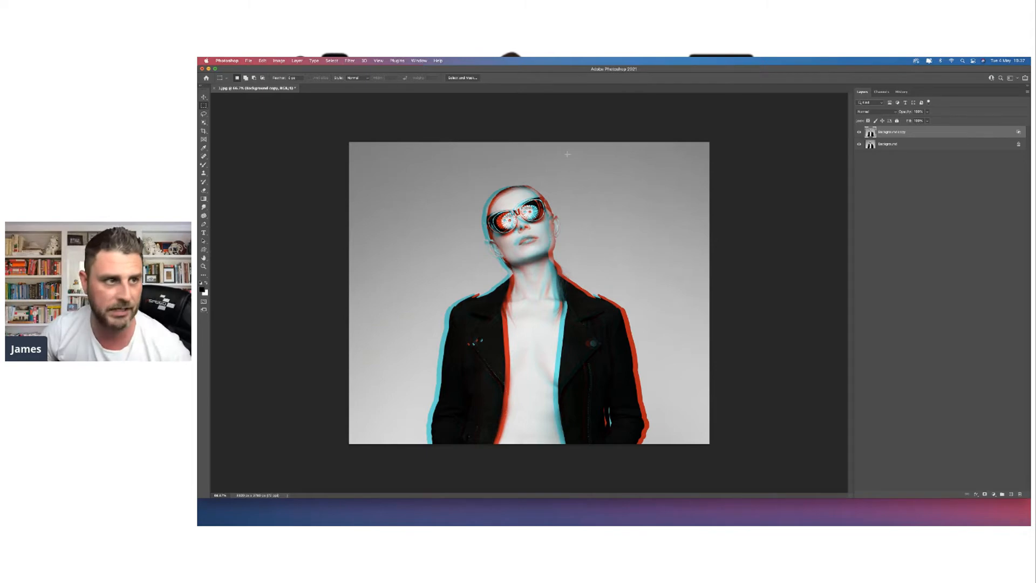
# - Select a thin strip across the top of the head with the Rectangular Marquee tool and shift it slightly right
pyautogui.click(204, 105)
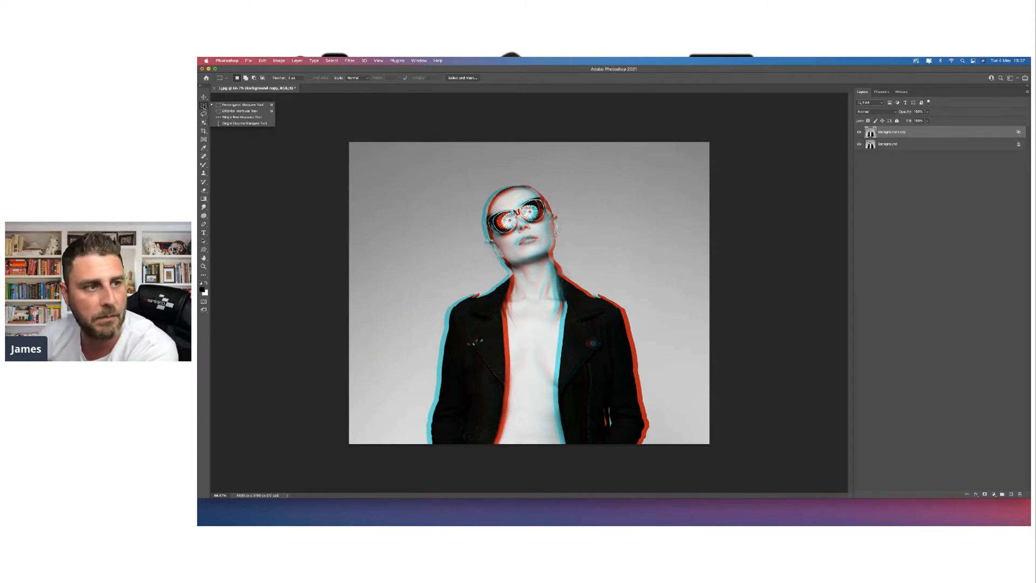
pyautogui.click(263, 105)
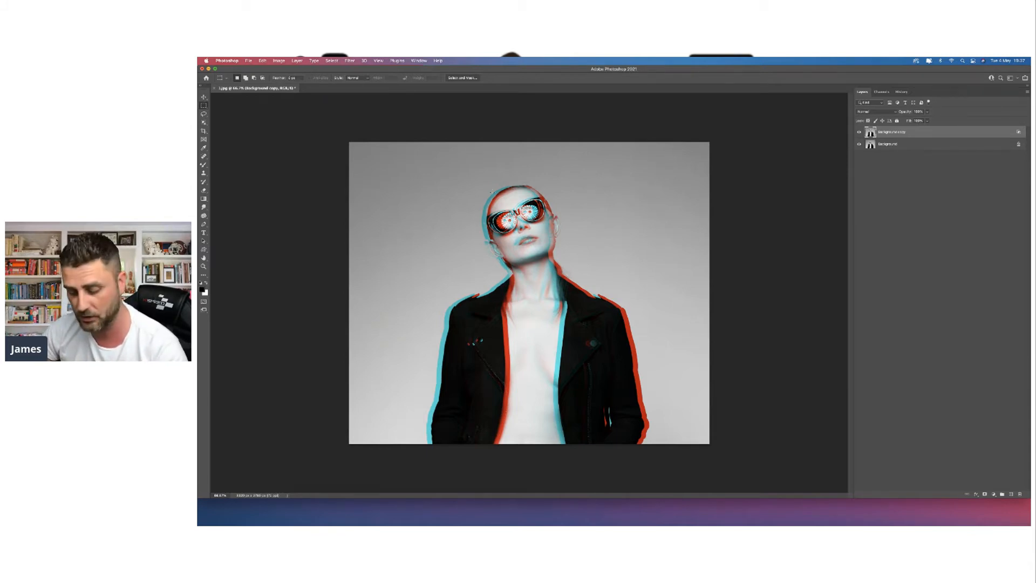
pyautogui.press('super+1')
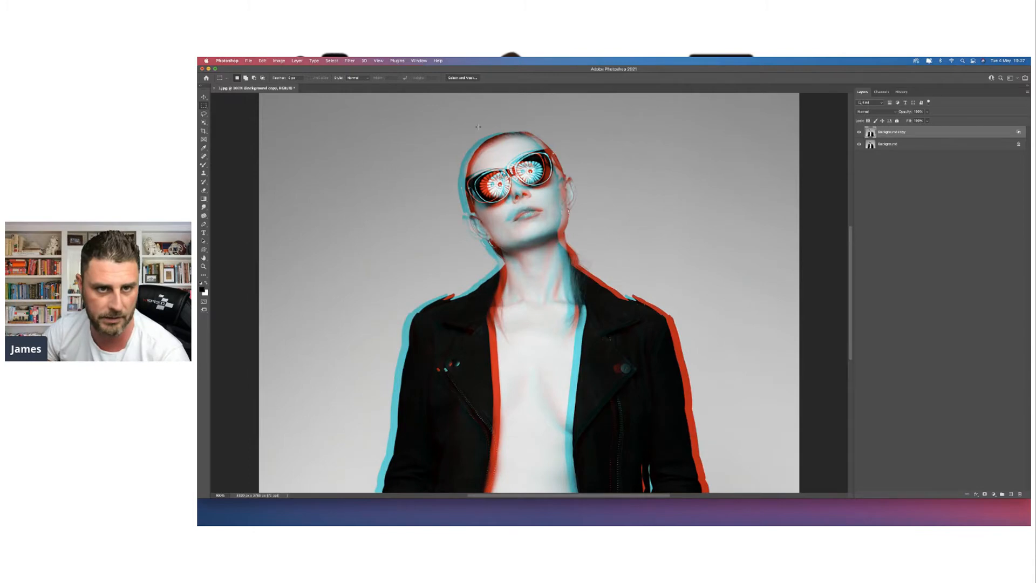
pyautogui.moveTo(478, 128); pyautogui.dragTo(636, 144)
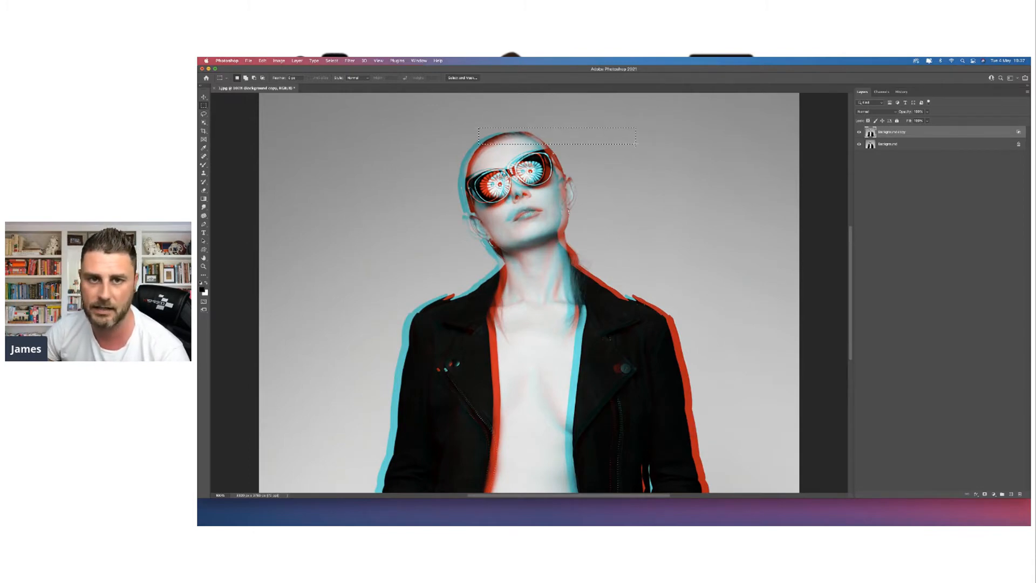
pyautogui.hscroll(1, 637, 146)
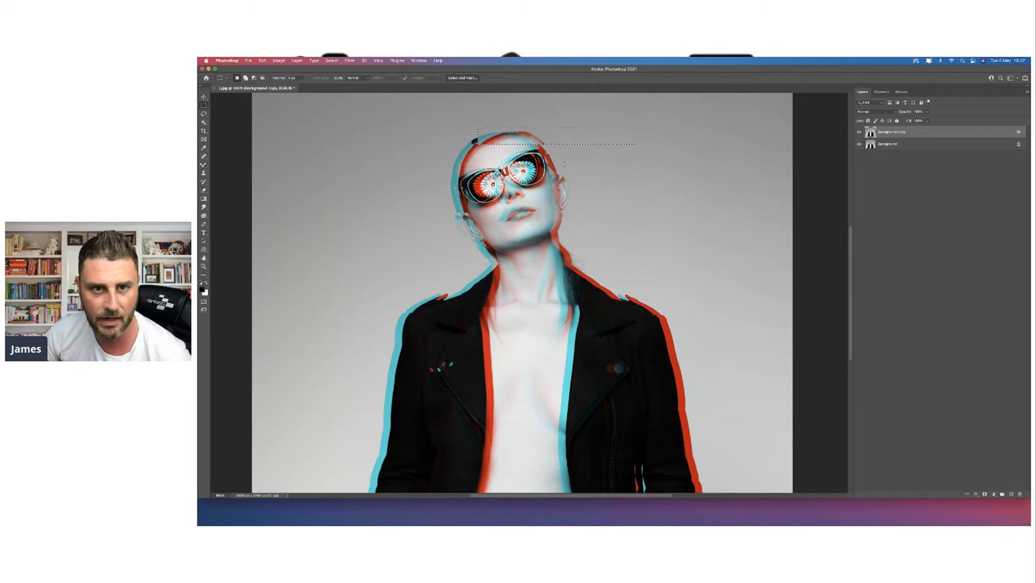
# - Select a narrow strip over the left edge of the sunglasses and shift its pixels slightly to the left
pyautogui.moveTo(441, 169); pyautogui.dragTo(518, 183)
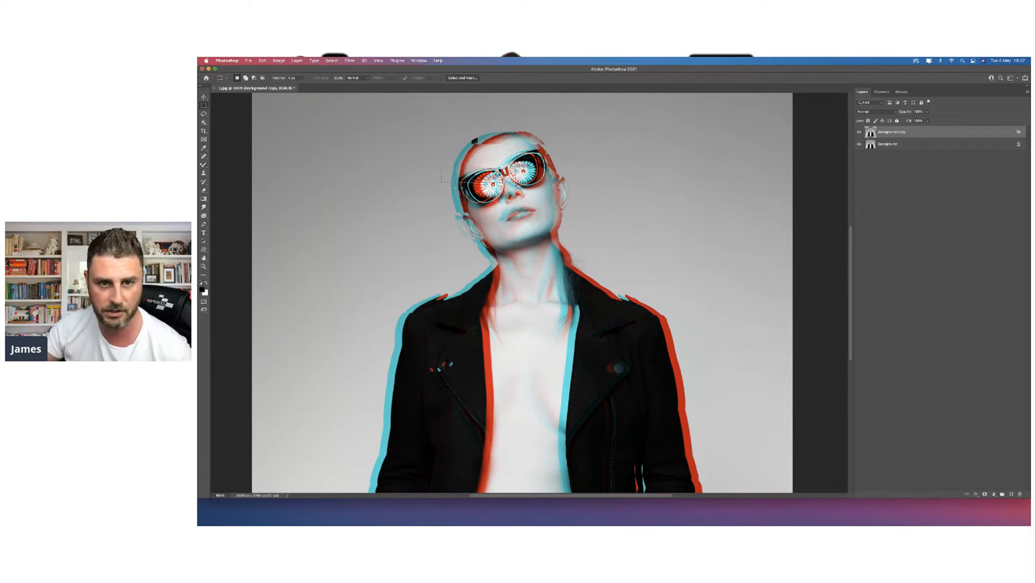
pyautogui.press('super+Left')
pyautogui.press('super+Left')
pyautogui.press('super+Left')
pyautogui.press('super+Left')
pyautogui.press('super+Left')
pyautogui.press('super+Left')
pyautogui.press('super+Left')
pyautogui.press('super+Left')
pyautogui.press('super+Left')
pyautogui.press('super+Left')
pyautogui.press('super+Left')
pyautogui.press('super+Left')
pyautogui.press('super+Left')
pyautogui.press('super+Left')
pyautogui.press('super+Left')
pyautogui.press('super+Left')
pyautogui.press('super+Left')
pyautogui.press('super+Left')
pyautogui.press('super+Left')
pyautogui.press('super+Left')
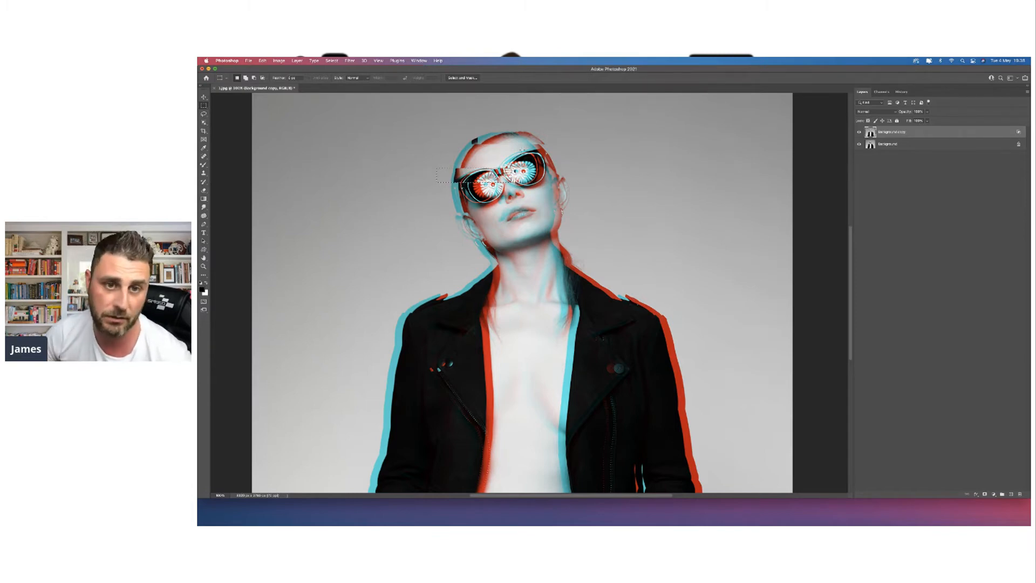
# - Select a block from the face's right half into the background and shift it slightly right
pyautogui.moveTo(533, 171); pyautogui.dragTo(640, 234)
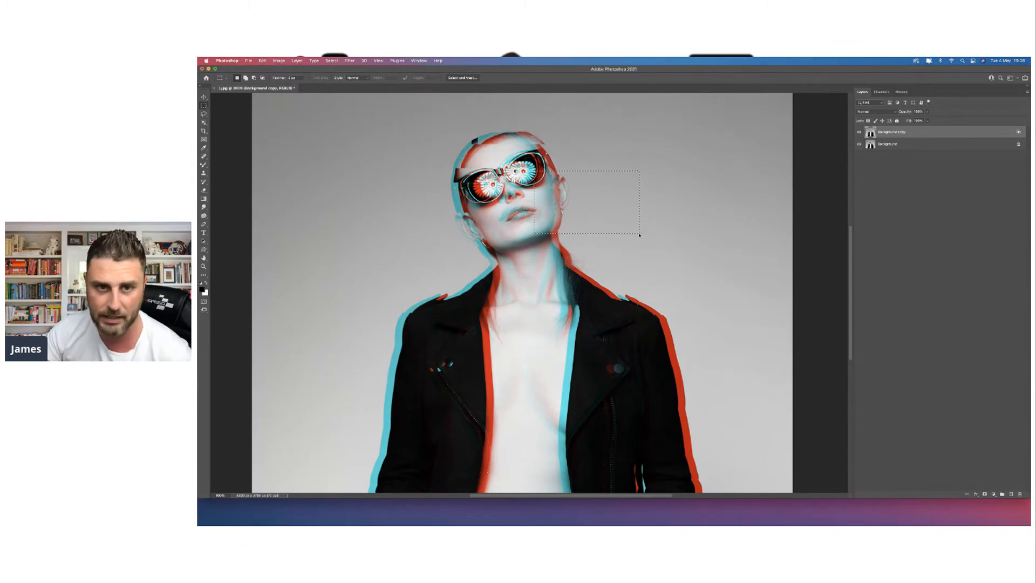
pyautogui.press('super+Right')
pyautogui.press('super+Right')
pyautogui.press('super+Right')
pyautogui.press('super+Right')
pyautogui.press('super+Right')
pyautogui.press('super+Right')
pyautogui.press('super+Right')
pyautogui.press('super+Right')
pyautogui.press('super+Right')
pyautogui.press('super+Right')
pyautogui.press('super+Right')
pyautogui.press('super+Right')
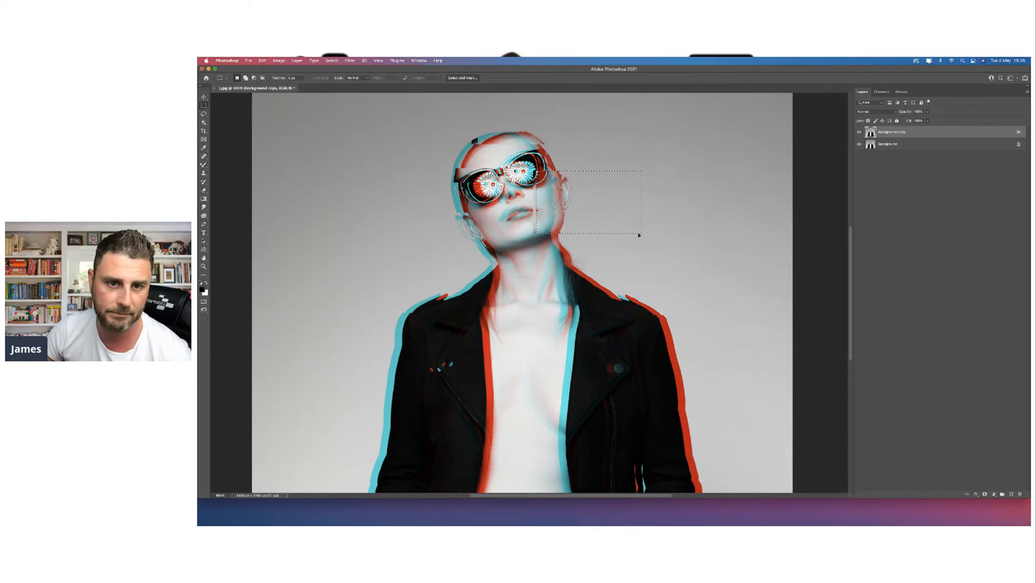
# - Shift a thin strip under the chin slightly left and offset a small block covering the left jaw and mouth
pyautogui.click(511, 229)
pyautogui.moveTo(464, 243); pyautogui.dragTo(552, 254)
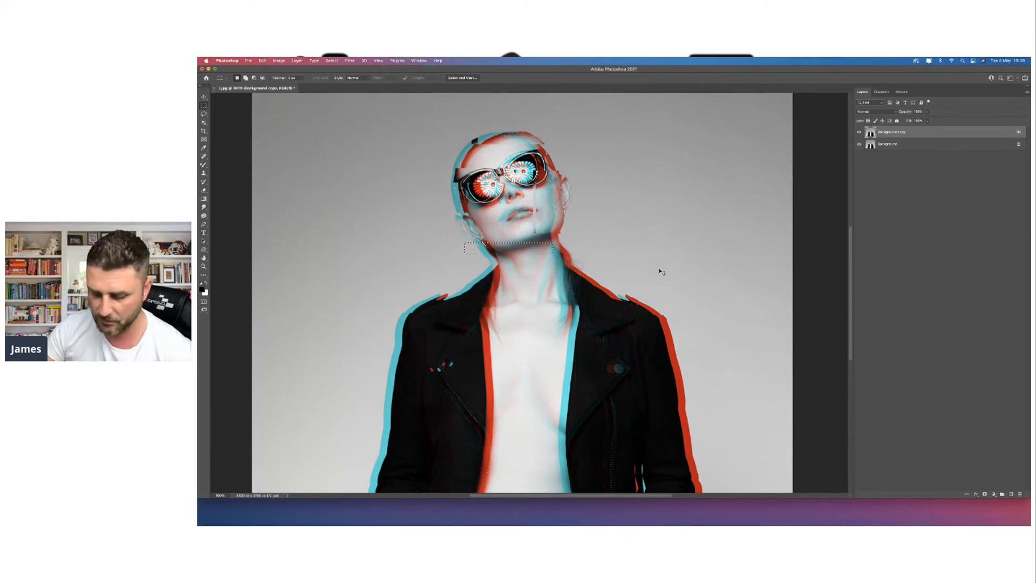
pyautogui.press('super+Left')
pyautogui.press('super+Left')
pyautogui.press('super+Left')
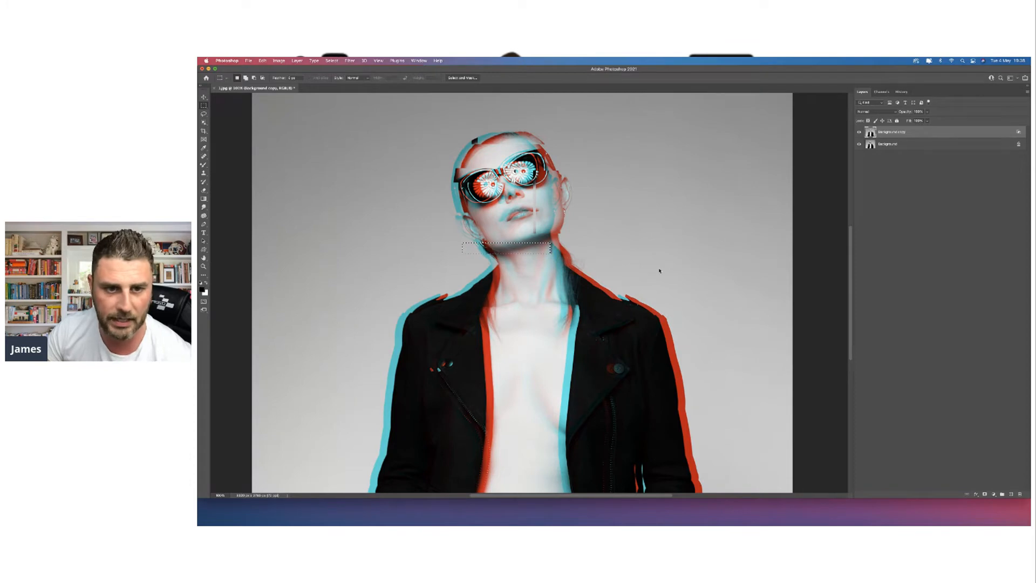
pyautogui.moveTo(462, 215); pyautogui.dragTo(516, 236)
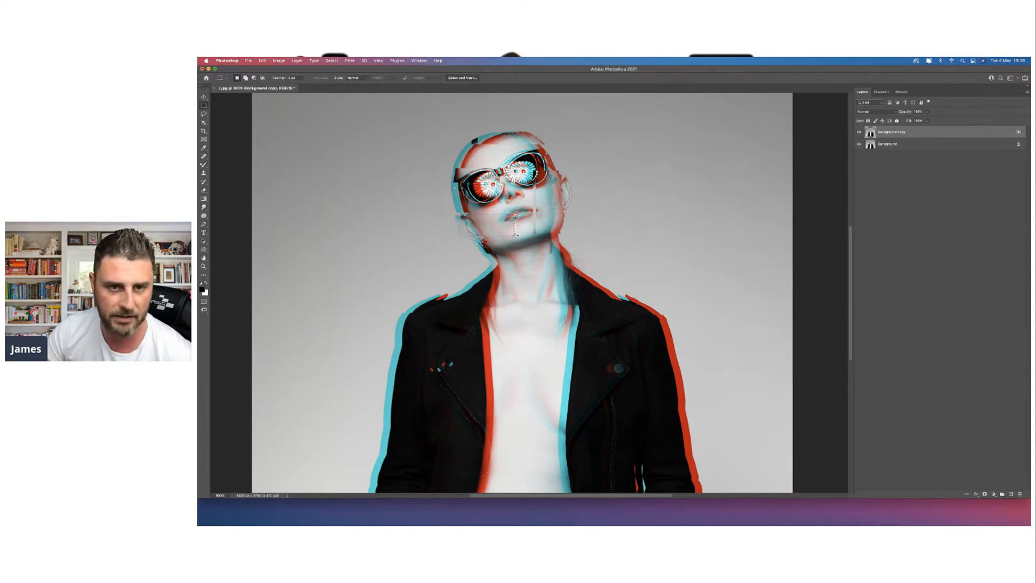
# - Select a block over the right side of the neck and jacket collar and shift it right and slightly up
pyautogui.moveTo(547, 268); pyautogui.dragTo(680, 306)
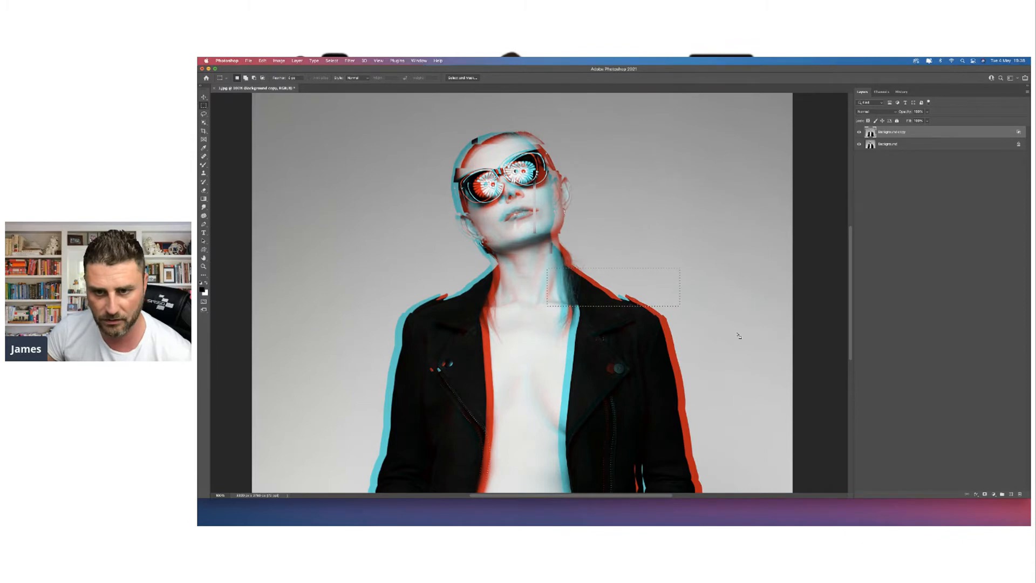
pyautogui.press('super+Right')
pyautogui.press('super+Right')
pyautogui.press('super+Right')
pyautogui.press('super+Right')
pyautogui.press('super+Right')
pyautogui.press('super+Right')
pyautogui.press('super+Right')
pyautogui.press('super+Right')
pyautogui.press('super+Right')
pyautogui.press('super+Right')
pyautogui.press('super+Right')
pyautogui.press('super+Right')
pyautogui.press('super+Right')
pyautogui.press('super+Right')
pyautogui.press('super+Right')
pyautogui.press('super+Right')
pyautogui.press('super+Right')
pyautogui.press('super+Right')
pyautogui.press('super+Right')
pyautogui.press('super+Right')
pyautogui.press('super+Right')
pyautogui.press('super+Right')
pyautogui.press('super+Right')
pyautogui.press('super+Right')
pyautogui.press('super+Right')
pyautogui.press('super+Right')
pyautogui.press('super+Right')
pyautogui.press('super+Right')
pyautogui.press('super+Right')
pyautogui.press('super+Right')
pyautogui.press('super+Right')
pyautogui.press('super+Right')
pyautogui.press('super+Right')
pyautogui.press('super+Right')
pyautogui.press('super+Up')
pyautogui.press('super+Up')
pyautogui.press('super+Up')
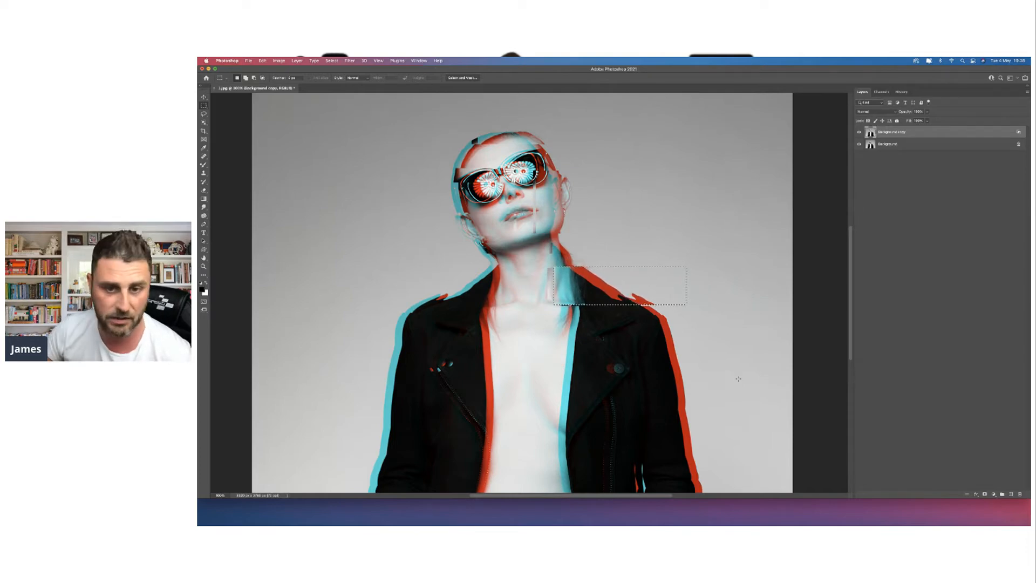
# - Select a strip from the upper chest across the left jacket shoulder and shift it to the left
pyautogui.moveTo(502, 304); pyautogui.dragTo(380, 323)
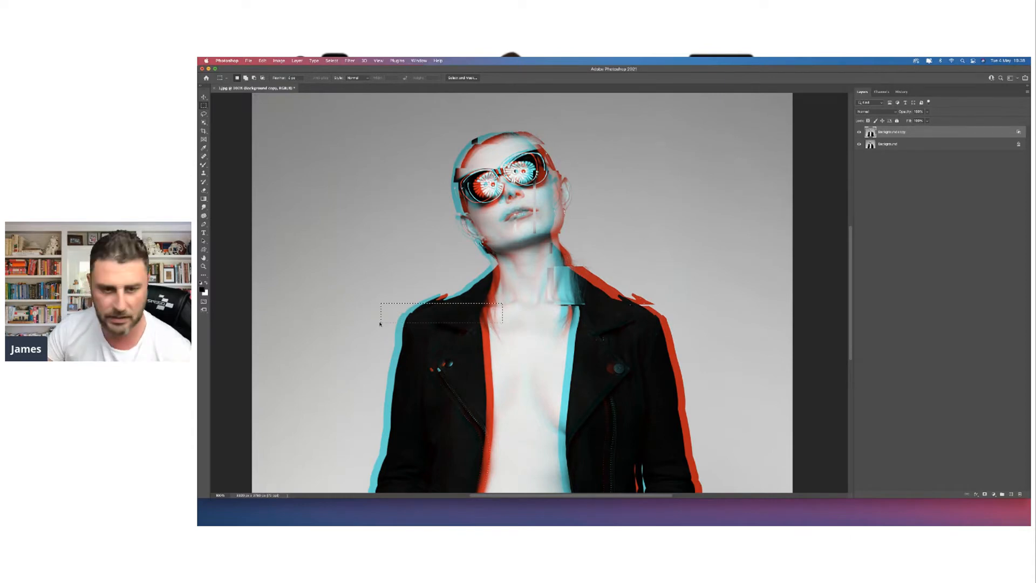
pyautogui.press('super+Left')
pyautogui.press('super+Left')
pyautogui.press('super+Left')
pyautogui.press('super+Left')
pyautogui.press('super+Left')
pyautogui.press('super+Left')
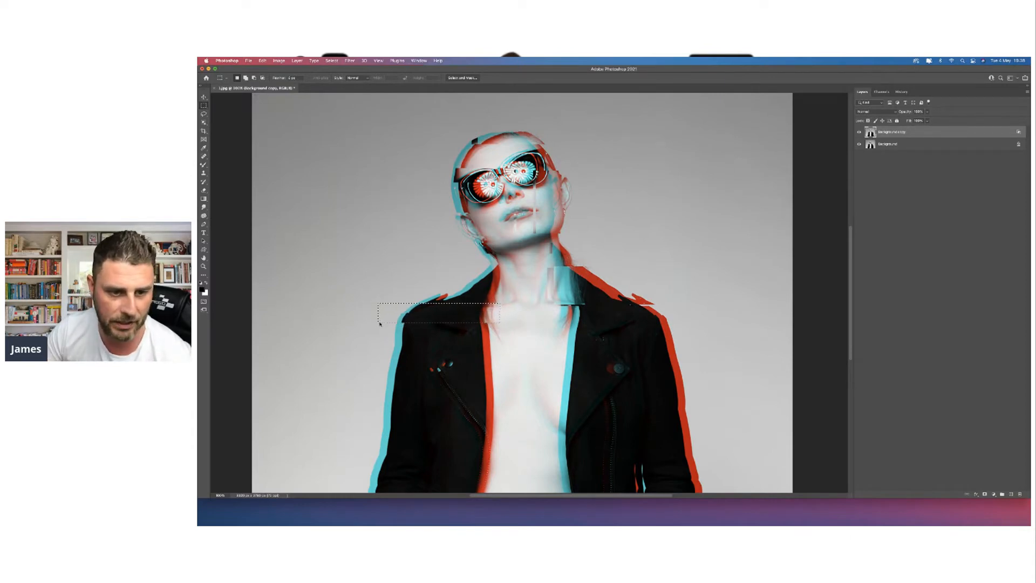
pyautogui.press('super+Left')
pyautogui.press('super+Left')
pyautogui.press('super+Left')
pyautogui.press('super+Left')
pyautogui.press('super+Left')
pyautogui.press('super+Left')
pyautogui.press('super+Left')
pyautogui.press('super+Left')
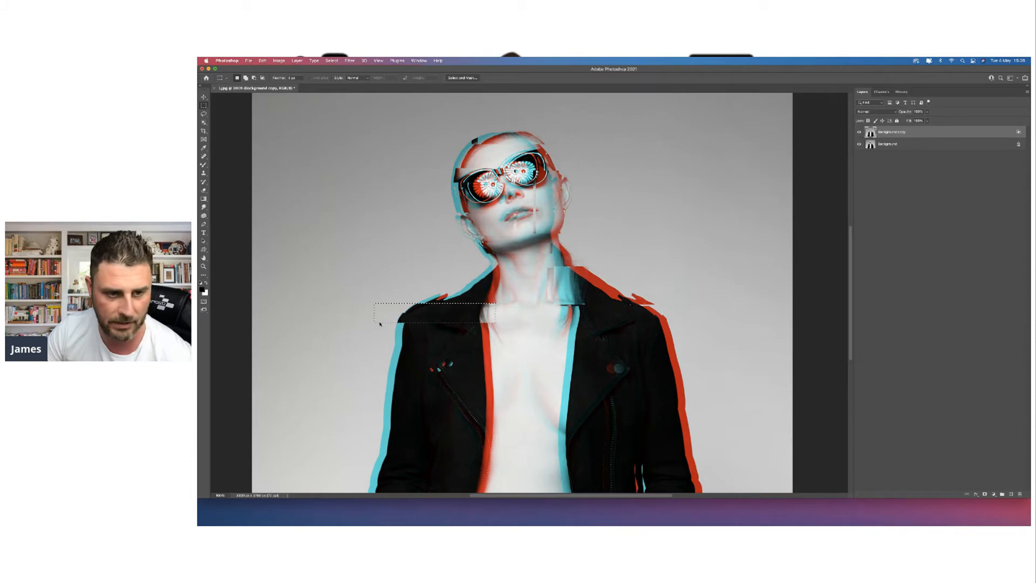
pyautogui.press('super+Left')
pyautogui.press('super+Left')
pyautogui.press('super+Left')
pyautogui.press('super+Left')
pyautogui.press('super+Left')
pyautogui.press('super+Left')
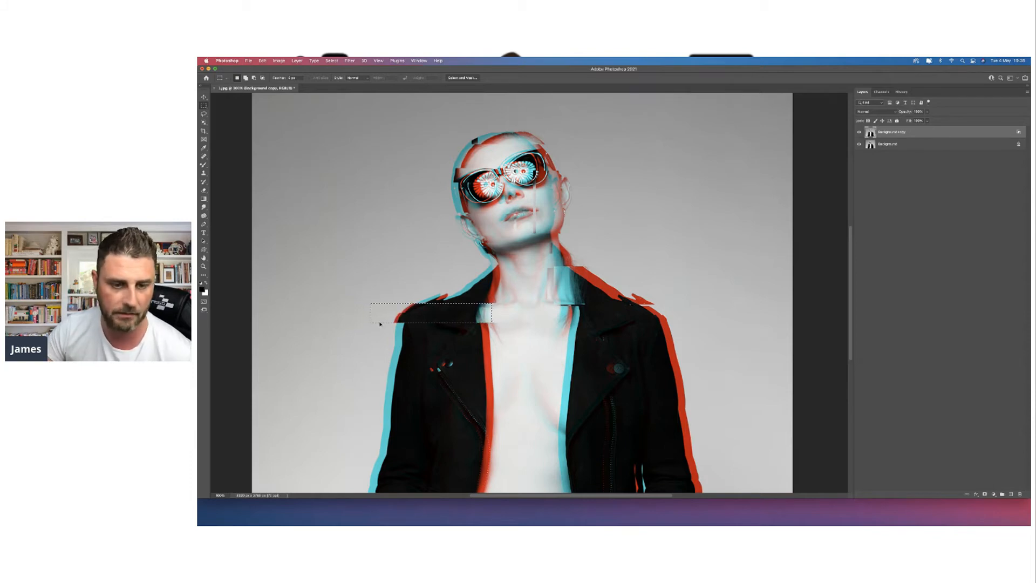
# - Select a thin strip across the right jacket lapel and upper sleeve, shift it slightly right, and clear the selection
pyautogui.moveTo(561, 336); pyautogui.dragTo(691, 354)
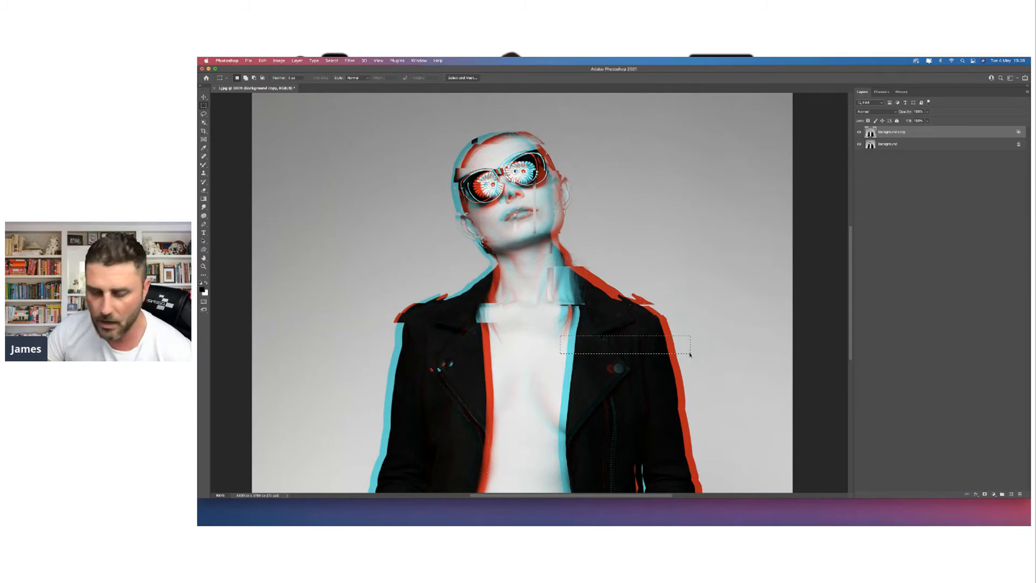
pyautogui.press('super+Right')
pyautogui.press('super+Right')
pyautogui.press('super+Right')
pyautogui.press('super+Right')
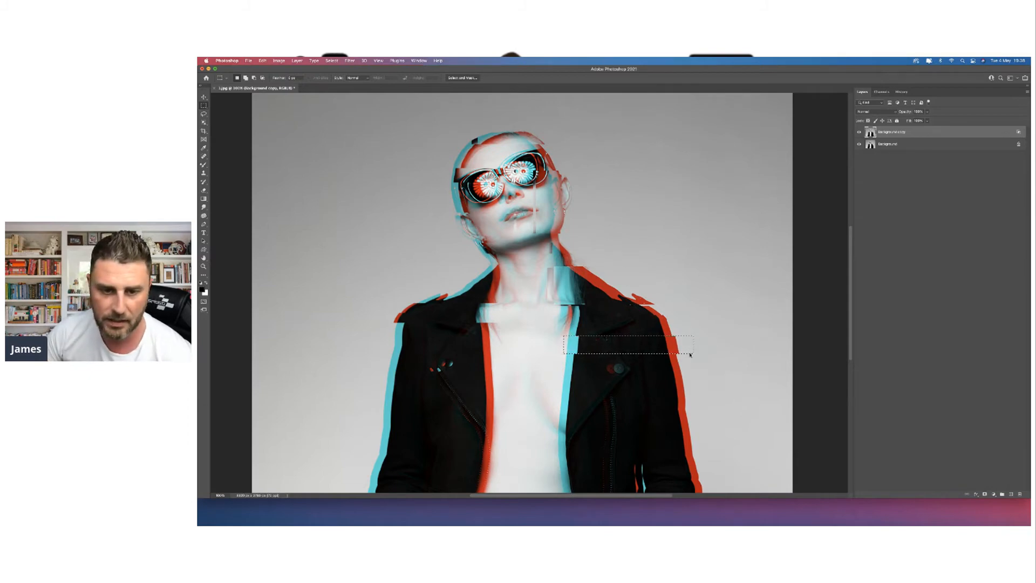
pyautogui.press('super+d')
# - Select a large block across the middle of the chest and both jacket edges and shift it to the right
pyautogui.moveTo(461, 344); pyautogui.dragTo(616, 413)
pyautogui.press('super+Right')
pyautogui.press('super+Right')
pyautogui.press('super+Right')
pyautogui.press('super+Right')
pyautogui.press('super+Right')
pyautogui.press('super+Right')
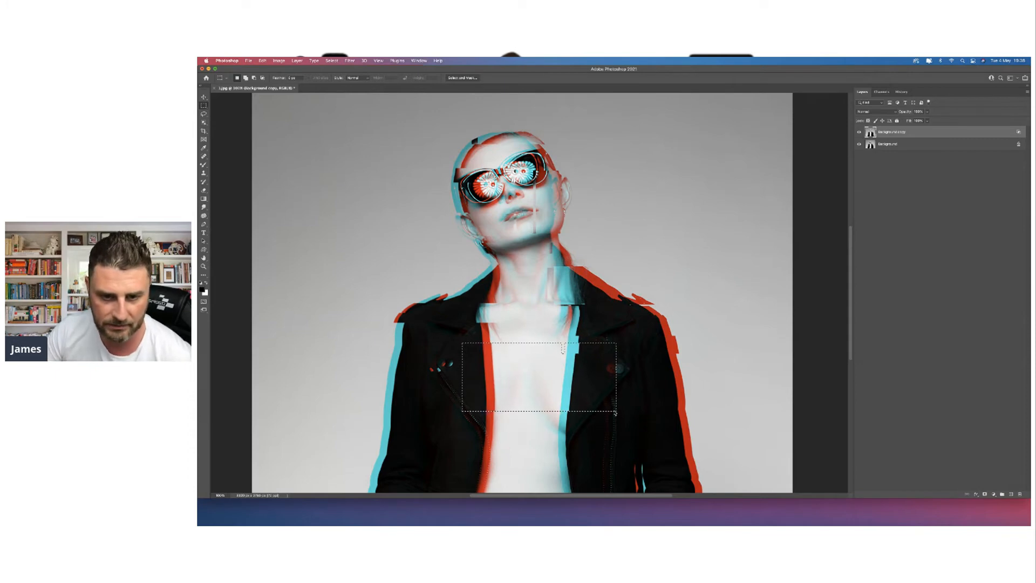
pyautogui.press('super+Right')
pyautogui.press('super+Right')
pyautogui.press('super+Right')
pyautogui.press('super+Right')
pyautogui.press('super+Right')
pyautogui.press('super+Right')
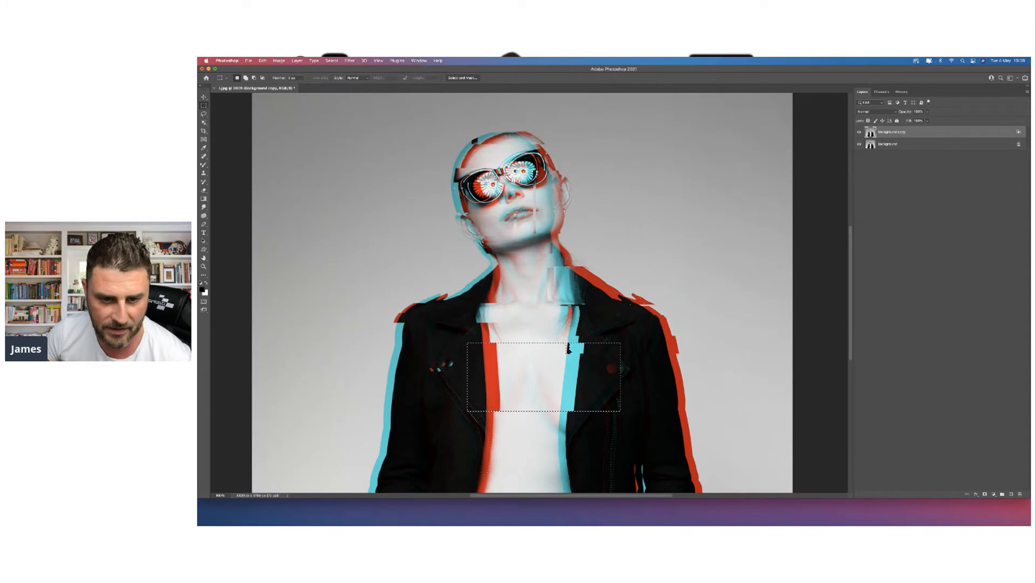
# - Select a strip across the left sleeve and jacket front below the chest studs and shift it to the left
pyautogui.scroll(-1, 570, 346)
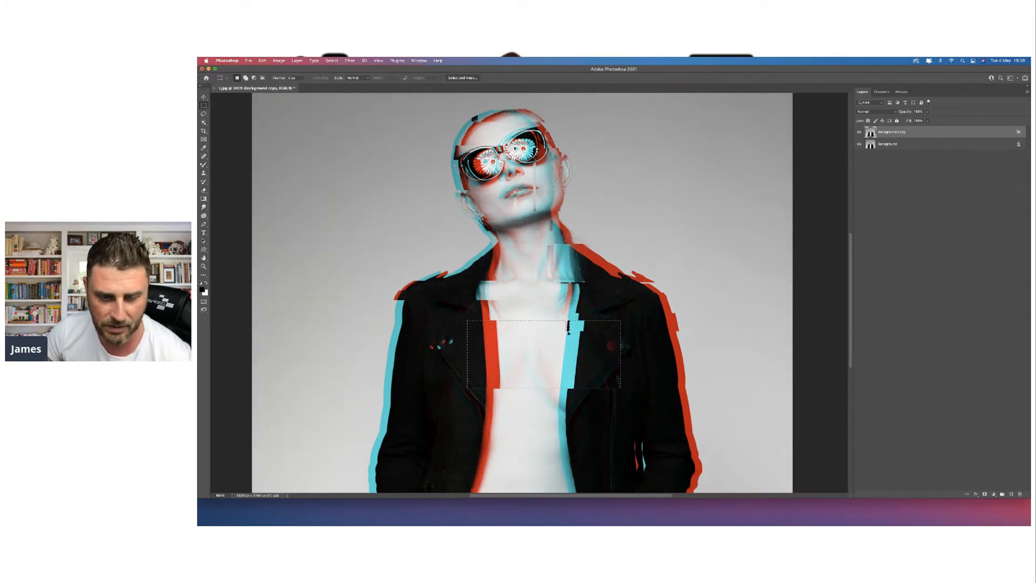
pyautogui.moveTo(361, 360); pyautogui.dragTo(488, 388)
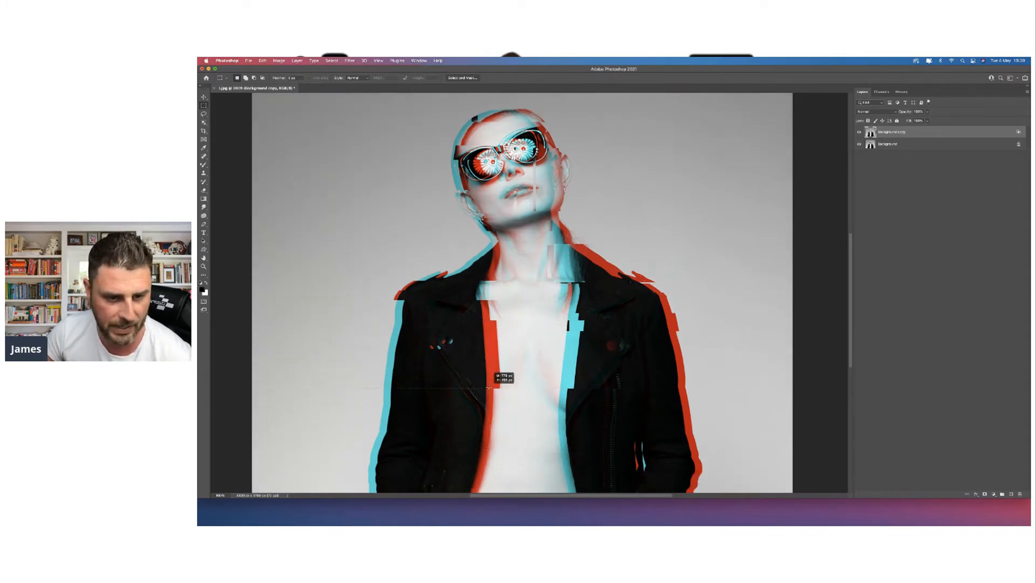
pyautogui.press('super+Left')
pyautogui.press('super+Left')
pyautogui.press('super+Left')
pyautogui.press('super+Left')
pyautogui.press('super+Left')
pyautogui.press('super+Left')
pyautogui.press('super+Left')
pyautogui.press('super+Left')
pyautogui.press('super+Left')
pyautogui.press('super+Left')
pyautogui.press('super+Left')
pyautogui.press('super+Left')
pyautogui.press('super+Left')
pyautogui.press('super+Left')
pyautogui.press('super+Left')
pyautogui.press('super+Left')
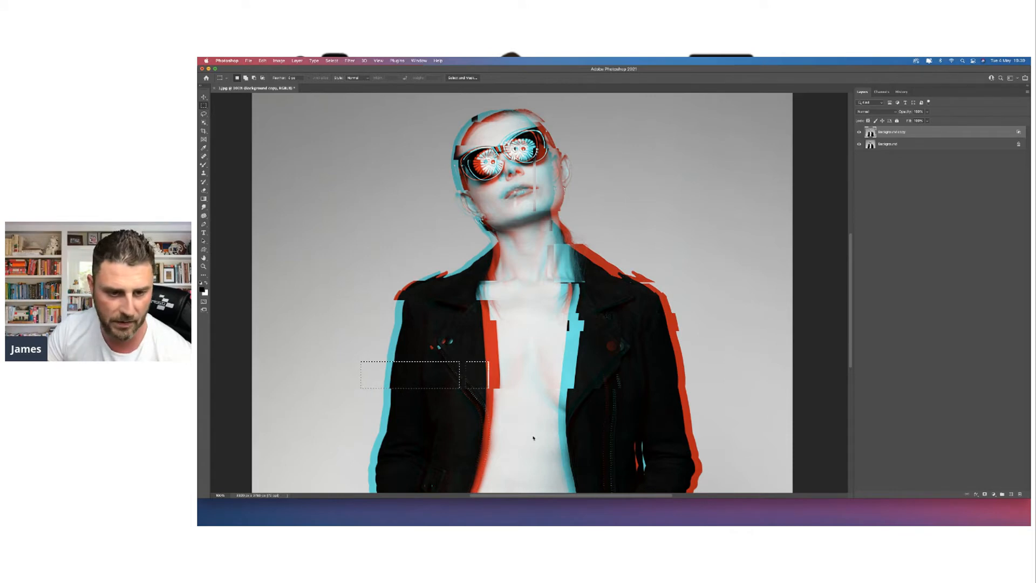
pyautogui.press('super+Left')
pyautogui.press('super+Left')
pyautogui.press('super+Left')
pyautogui.press('super+Left')
pyautogui.press('super+Left')
pyautogui.press('super+Left')
pyautogui.press('super+Left')
pyautogui.press('super+Left')
pyautogui.press('super+Left')
pyautogui.press('super+Left')
pyautogui.press('super+Left')
pyautogui.press('super+Left')
pyautogui.press('super+Left')
pyautogui.press('super+Left')
pyautogui.press('super+Left')
pyautogui.press('super+Left')
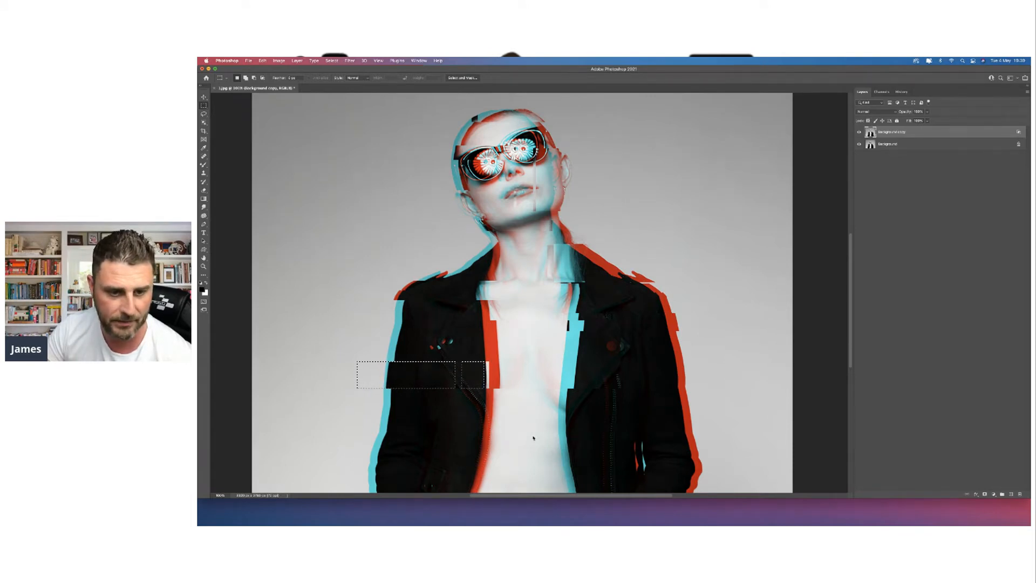
# - Shift the selected sleeve strip farther left so it protrudes slightly past the jacket sleeve's outer edge
pyautogui.press('super+Left')
pyautogui.press('super+Left')
pyautogui.press('super+Left')
pyautogui.press('super+Left')
pyautogui.press('super+Left')
pyautogui.press('super+Left')
pyautogui.press('super+Left')
pyautogui.press('super+Left')
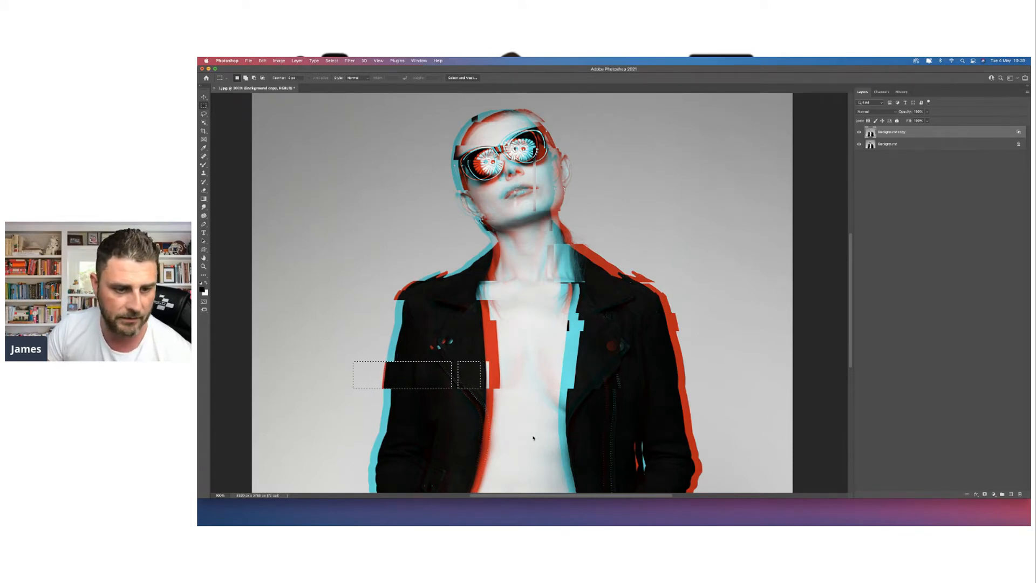
# - Select a strip from the lower torso across the right jacket front and lower sleeve and shift it to the right
pyautogui.moveTo(546, 436); pyautogui.dragTo(752, 457)
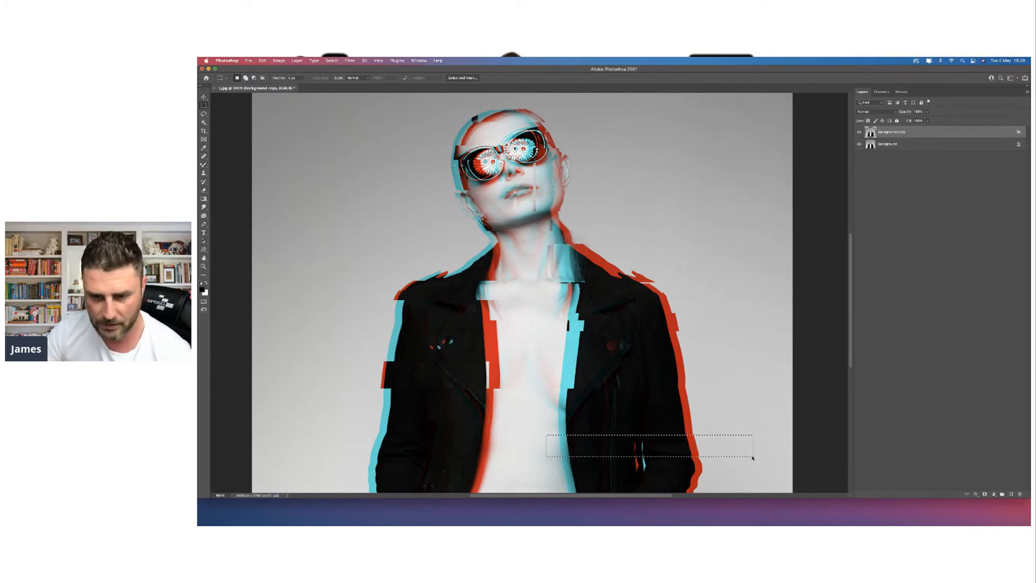
pyautogui.press('super+Right')
pyautogui.press('super+Right')
pyautogui.press('super+Right')
pyautogui.press('super+Right')
pyautogui.press('super+Right')
pyautogui.press('super+Right')
pyautogui.press('super+Right')
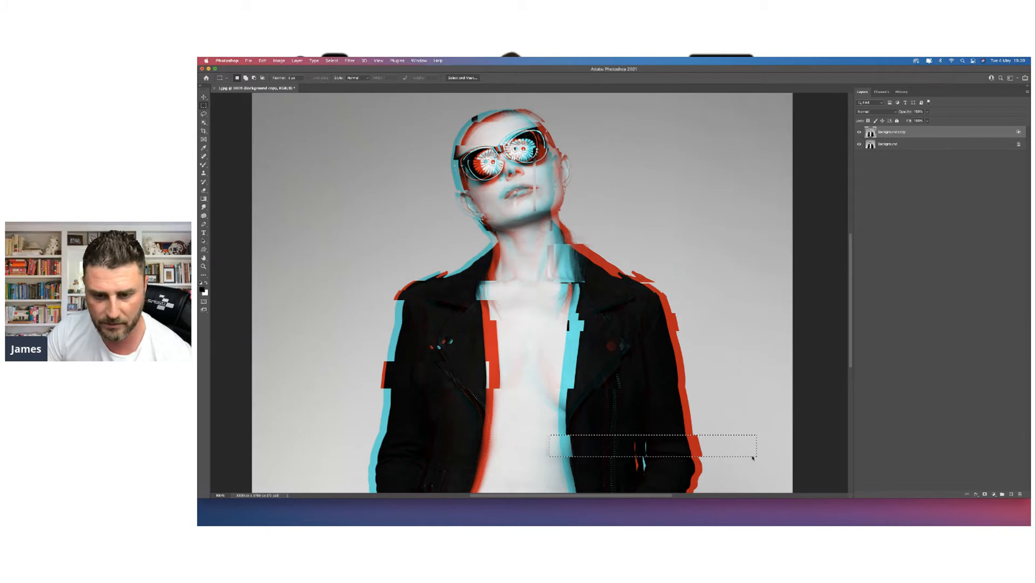
pyautogui.press('super+Right')
pyautogui.press('super+Right')
pyautogui.press('super+Right')
pyautogui.press('super+Right')
pyautogui.press('super+Right')
pyautogui.press('super+Right')
pyautogui.press('super+Right')
pyautogui.press('super+Right')
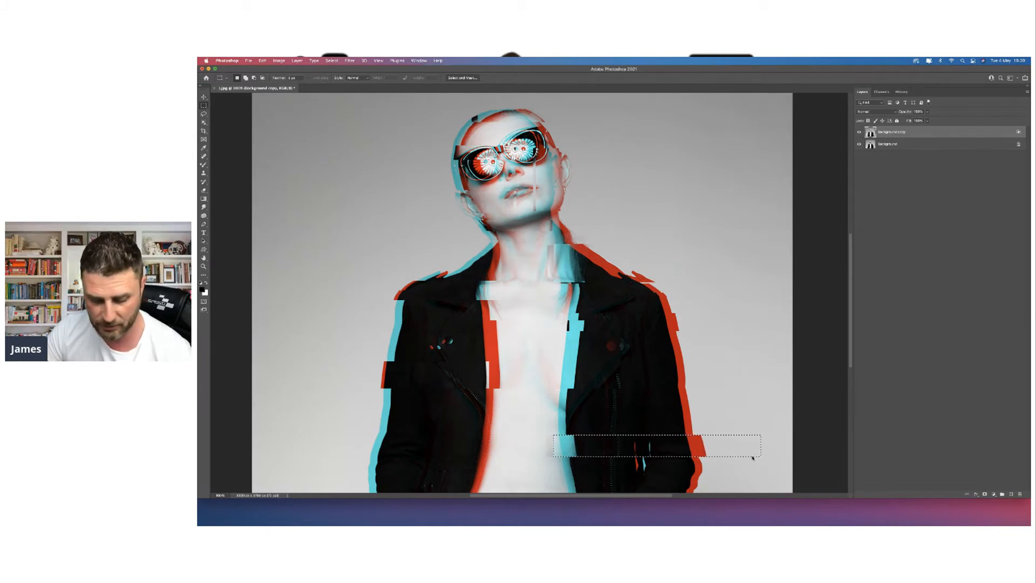
pyautogui.press('super+Right')
pyautogui.press('super+Right')
pyautogui.press('super+Right')
pyautogui.press('super+Right')
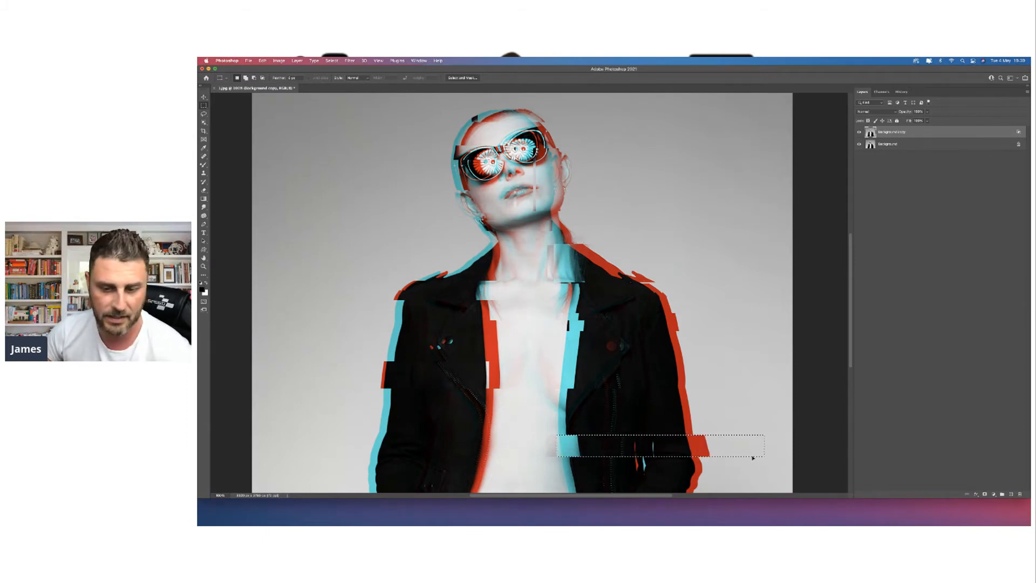
# - Select a long thin strip across both jacket halves near the portrait's lower edge and shift it well to the left
pyautogui.click(684, 471)
pyautogui.moveTo(685, 471); pyautogui.dragTo(352, 486)
pyautogui.press('super+Left')
pyautogui.press('super+Left')
pyautogui.press('super+Left')
pyautogui.press('super+Left')
pyautogui.press('super+Left')
pyautogui.press('super+Left')
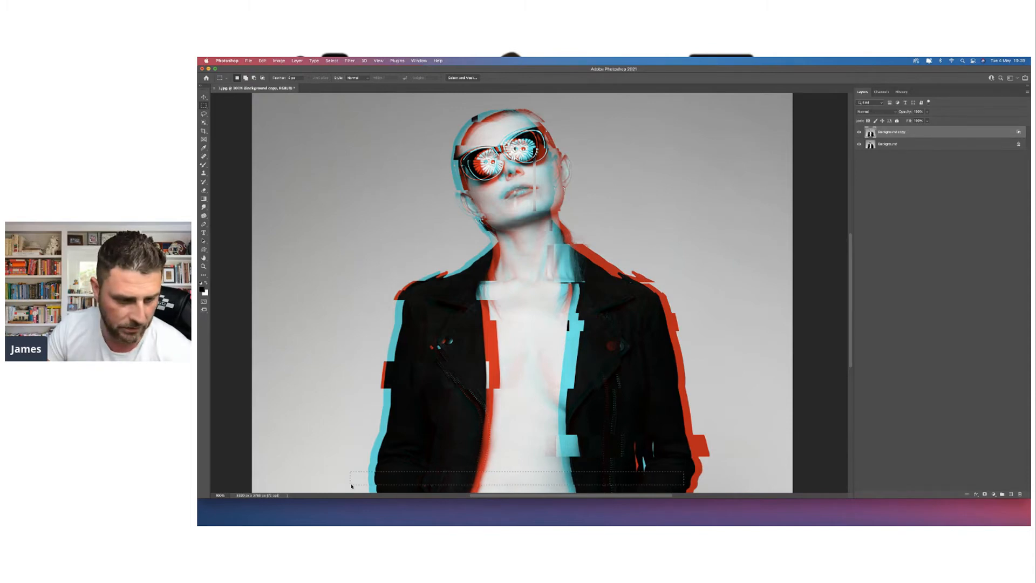
pyautogui.press('super+Left')
pyautogui.press('super+Left')
pyautogui.press('super+Left')
pyautogui.press('super+Left')
pyautogui.press('super+Left')
pyautogui.press('super+Left')
pyautogui.press('super+Left')
pyautogui.press('super+Left')
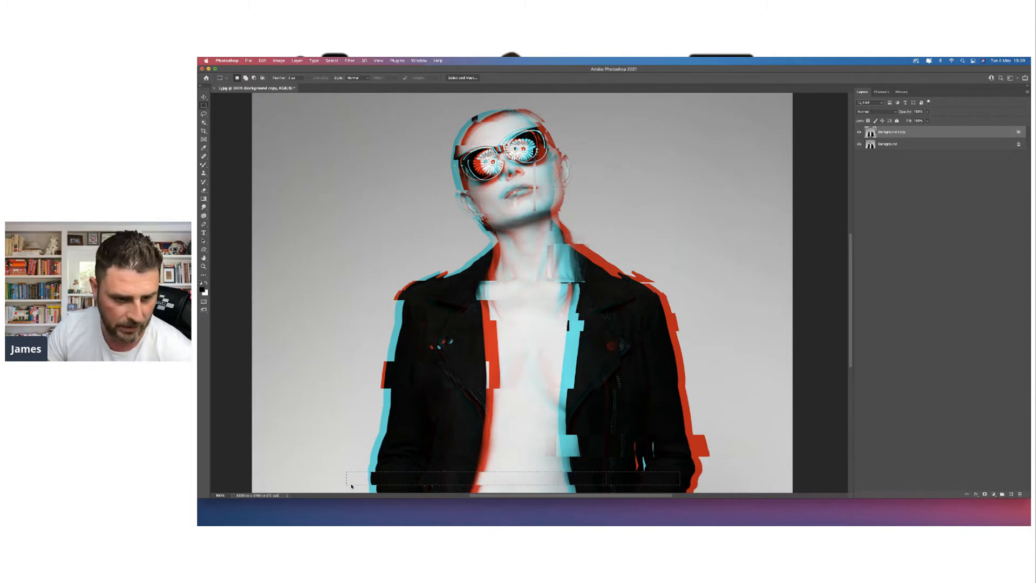
pyautogui.press('super+Left')
pyautogui.press('super+Left')
pyautogui.press('super+Left')
pyautogui.press('super+Left')
pyautogui.press('super+Left')
pyautogui.press('super+Left')
pyautogui.press('super+Left')
pyautogui.press('super+Left')
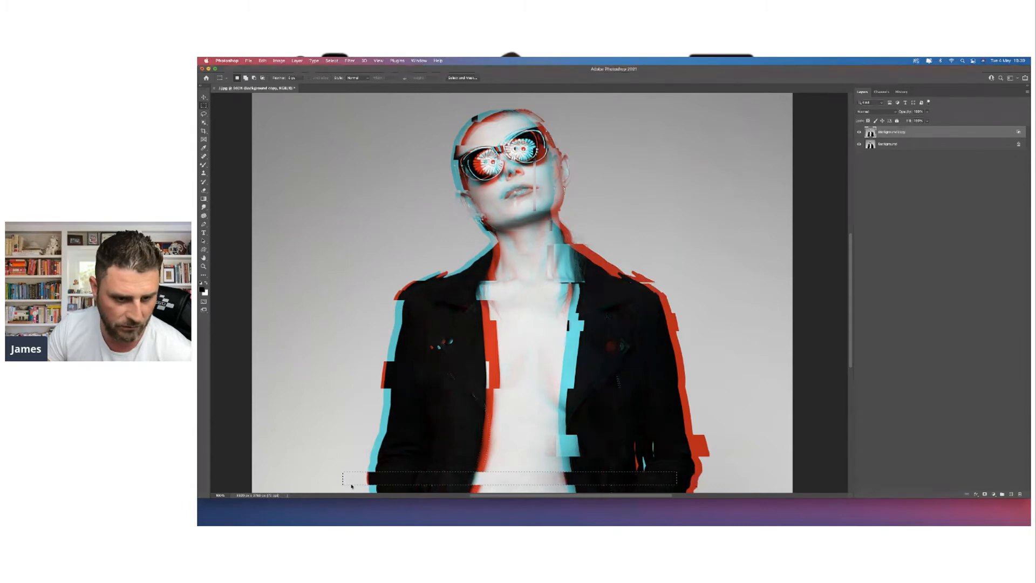
pyautogui.press('super+Left')
pyautogui.press('super+Left')
pyautogui.press('super+Left')
pyautogui.press('super+Left')
pyautogui.press('super+Left')
pyautogui.press('super+Left')
pyautogui.press('super+Left')
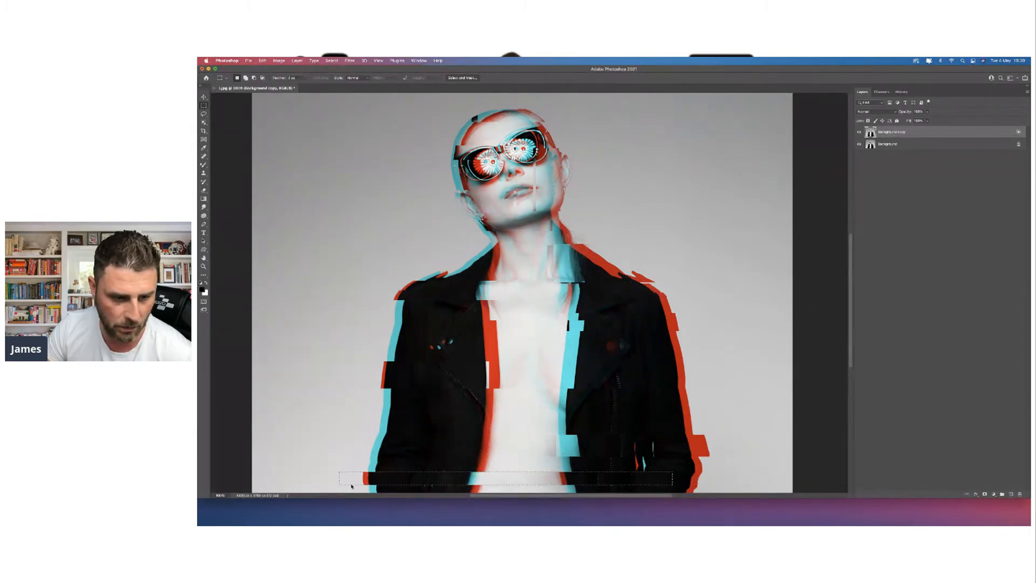
pyautogui.press('super+Left')
pyautogui.press('super+Left')
pyautogui.press('super+Left')
pyautogui.press('super+Left')
pyautogui.press('super+Left')
pyautogui.press('super+Left')
pyautogui.press('super+Left')
pyautogui.press('super+Left')
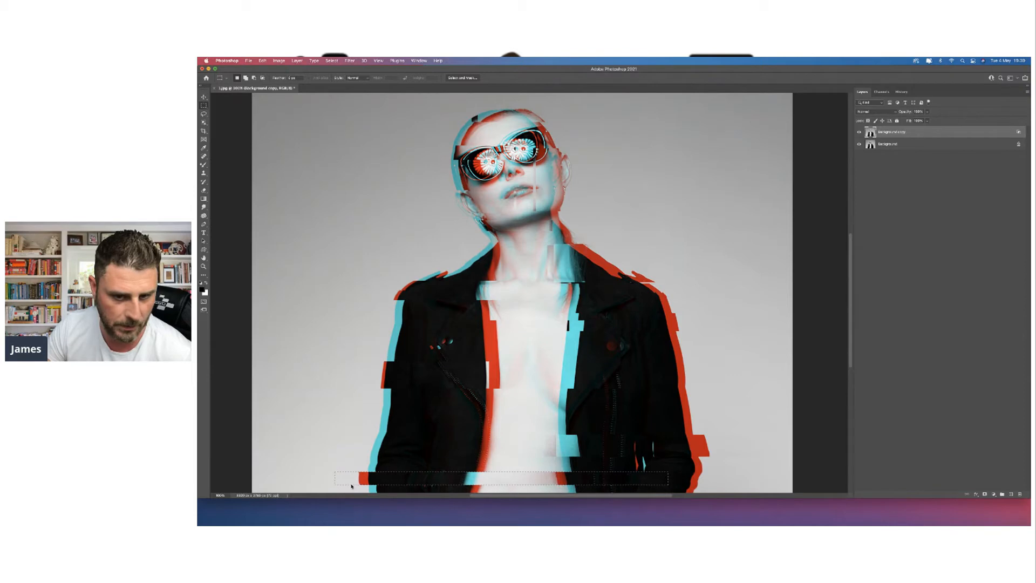
pyautogui.press('super+Left')
pyautogui.press('super+Left')
pyautogui.press('super+Left')
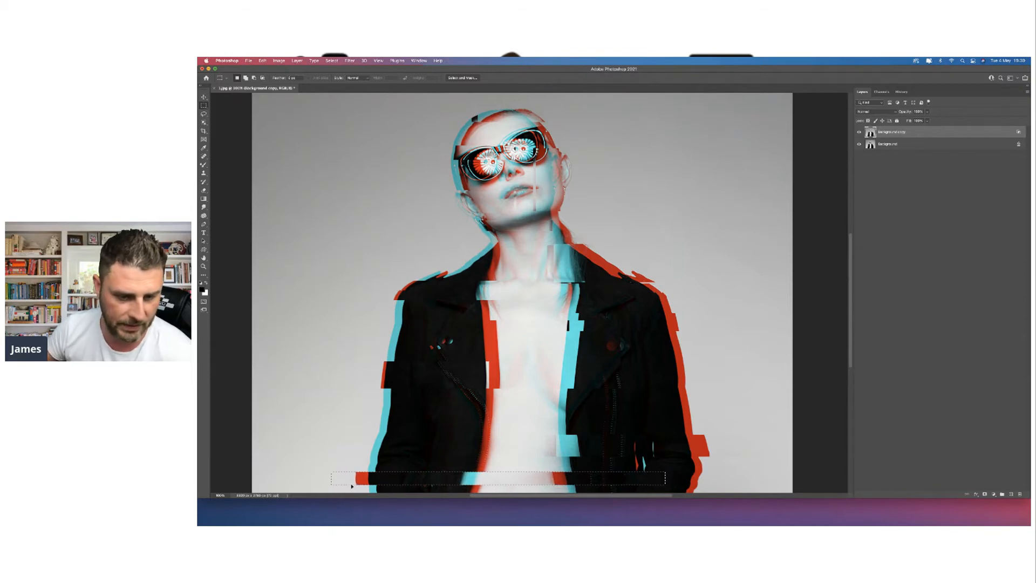
# - Select a small block on the right sleeve's outer edge at mid-arm height and shift it to the right
pyautogui.moveTo(657, 360); pyautogui.dragTo(707, 376)
pyautogui.press('super+Right')
pyautogui.press('super+Right')
pyautogui.press('super+Right')
pyautogui.press('super+Right')
pyautogui.press('super+Right')
pyautogui.press('super+Right')
pyautogui.press('super+Right')
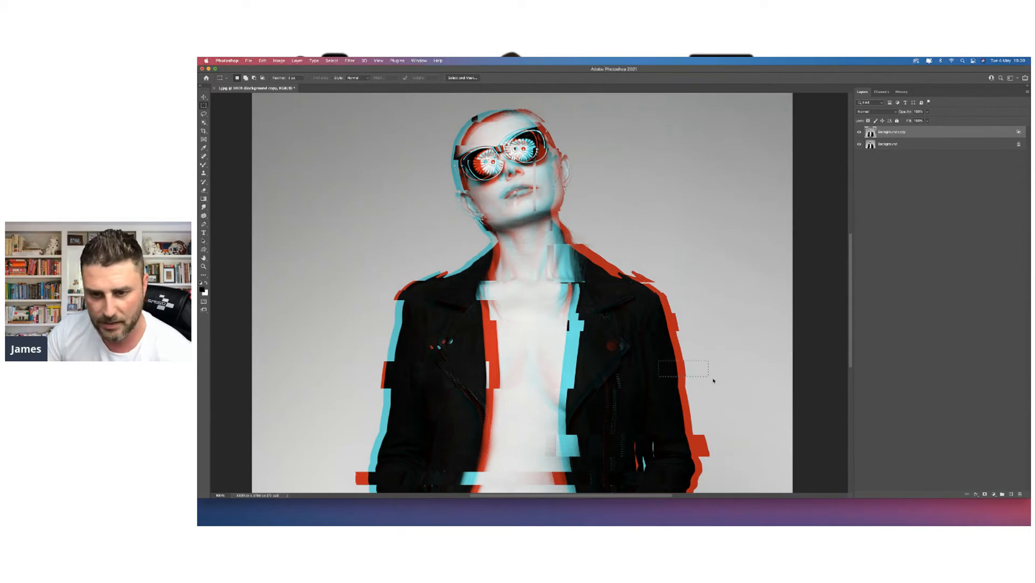
pyautogui.press('super+Right')
pyautogui.press('super+Right')
pyautogui.press('super+Right')
pyautogui.press('super+Right')
pyautogui.press('super+Right')
pyautogui.press('super+Right')
pyautogui.press('super+Right')
pyautogui.press('super+Right')
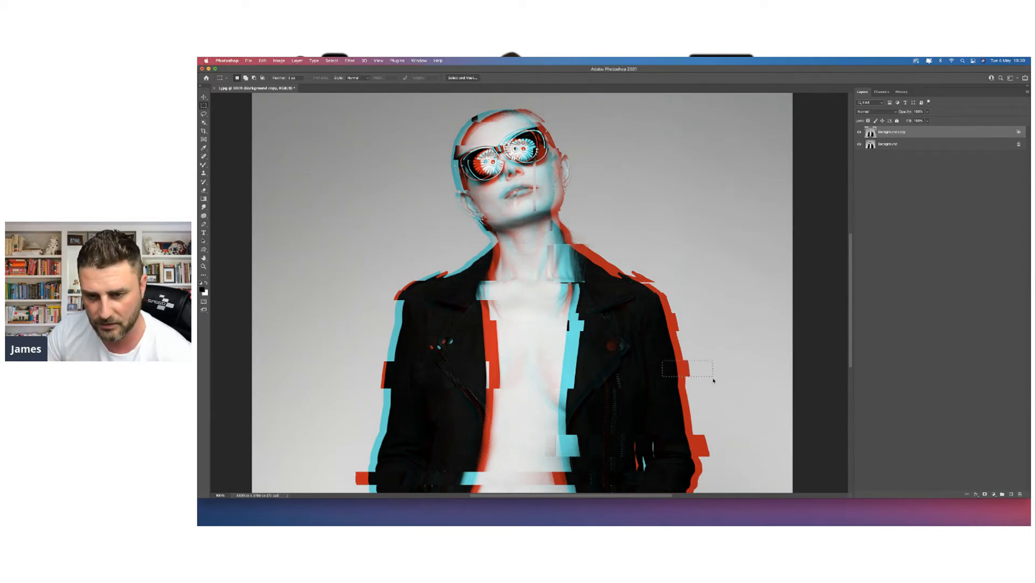
pyautogui.press('super+Right')
pyautogui.press('super+Right')
pyautogui.press('super+Right')
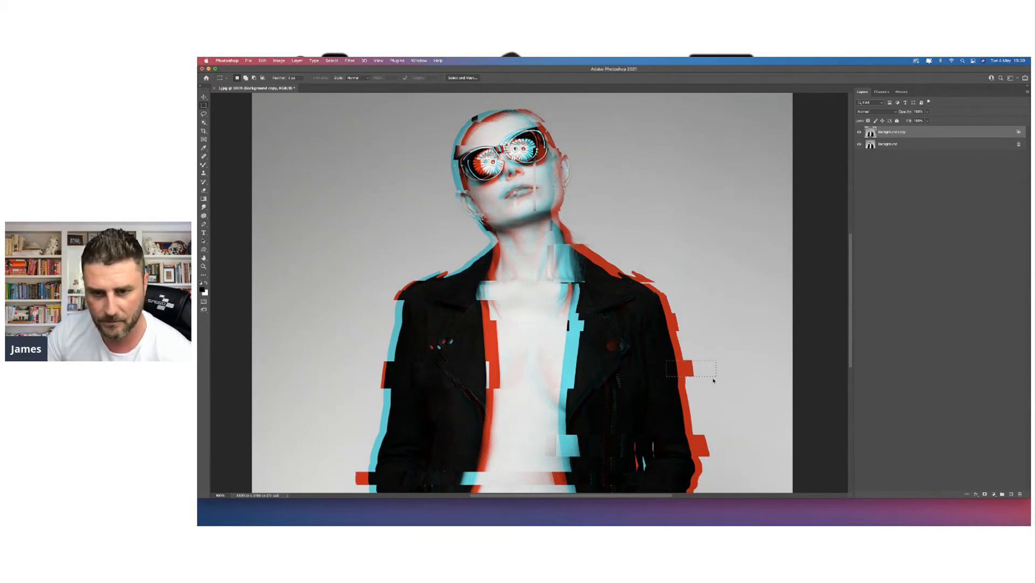
# - Select a small thin strip on the upper left sleeve's outer edge, shift it to the right, and clear the selection
pyautogui.moveTo(424, 312); pyautogui.dragTo(367, 322)
pyautogui.press('super+Left')
pyautogui.press('super+Left')
pyautogui.press('super+Left')
pyautogui.press('super+Left')
pyautogui.press('super+Left')
pyautogui.press('super+Left')
pyautogui.press('super+Left')
pyautogui.press('super+Left')
pyautogui.press('super+Left')
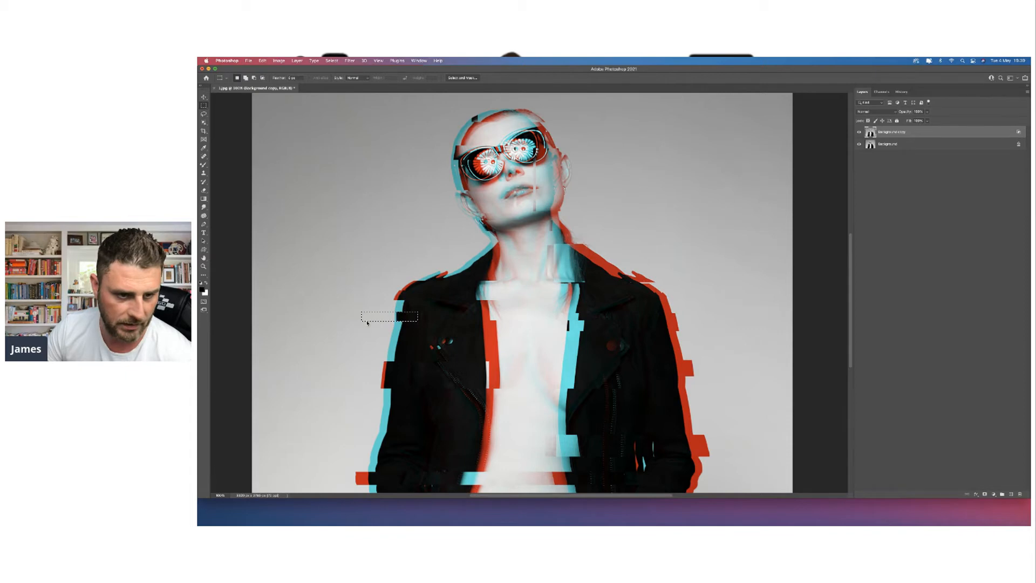
pyautogui.press('super+Right')
pyautogui.press('super+Right')
pyautogui.press('super+Right')
pyautogui.press('super+Right')
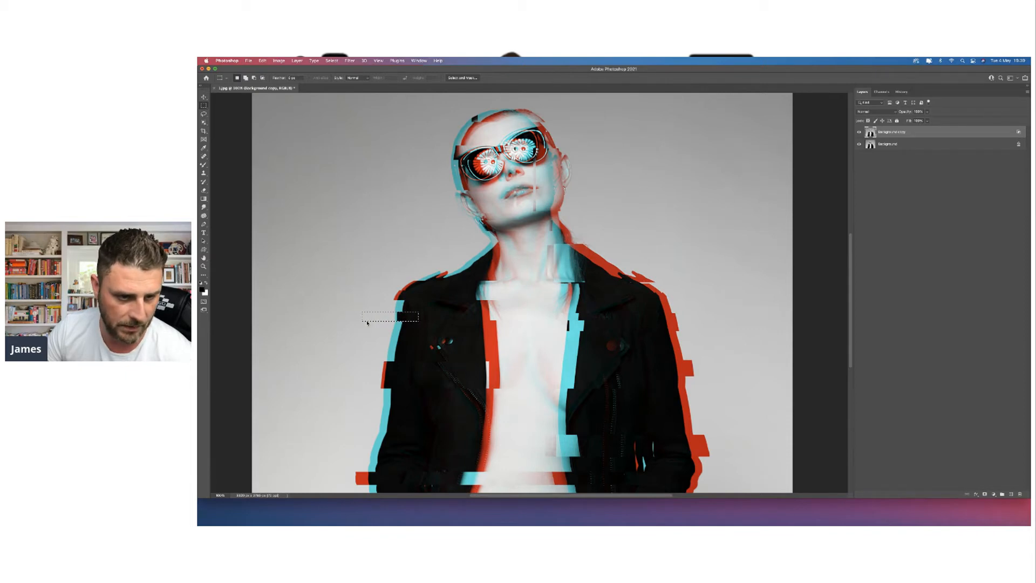
pyautogui.press('super+Right')
pyautogui.press('super+Right')
pyautogui.press('super+Right')
pyautogui.press('super+Right')
pyautogui.press('super+Right')
pyautogui.press('super+Right')
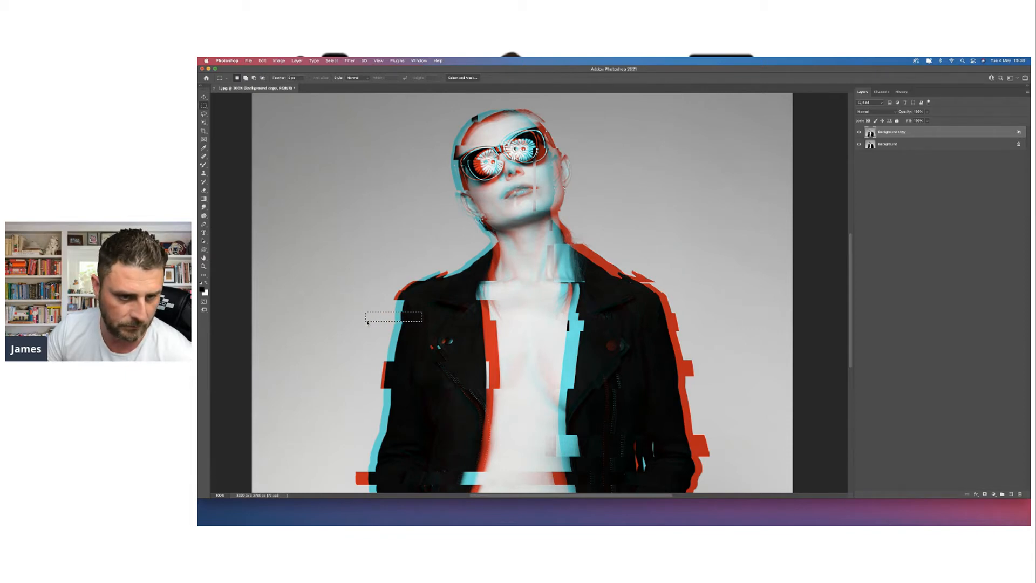
pyautogui.press('super+Right')
pyautogui.press('super+Right')
pyautogui.press('super+Right')
pyautogui.press('super+Right')
pyautogui.press('super+Right')
pyautogui.press('super+Right')
pyautogui.press('super+Right')
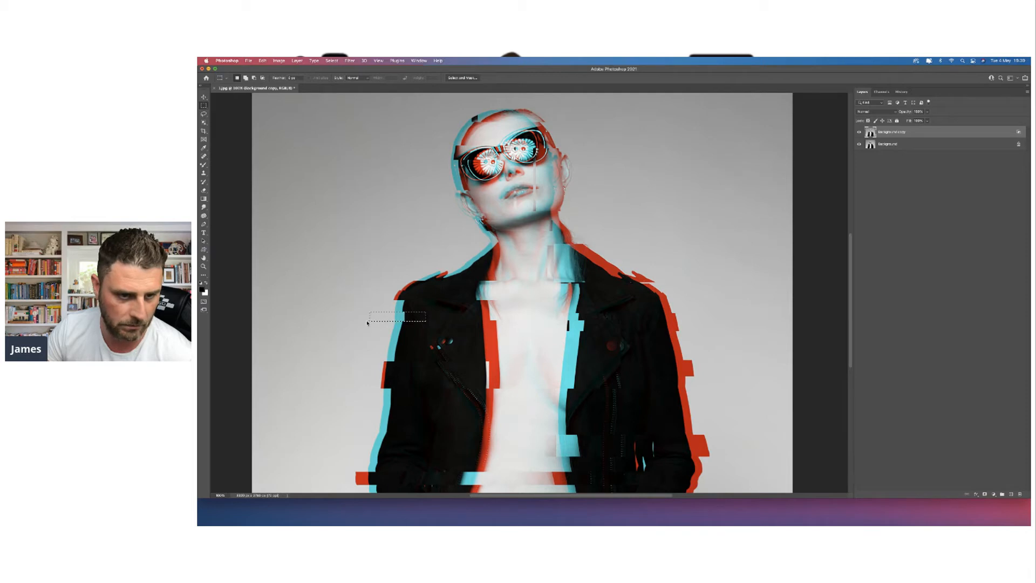
pyautogui.press('super+Right')
pyautogui.press('super+Right')
pyautogui.press('super+Right')
pyautogui.press('super+Right')
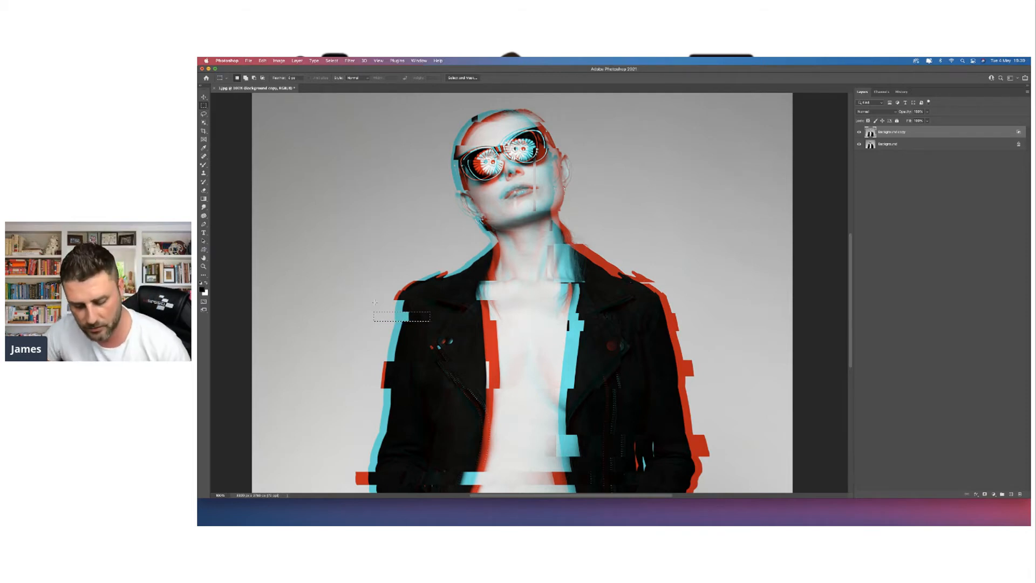
pyautogui.press('super+d')
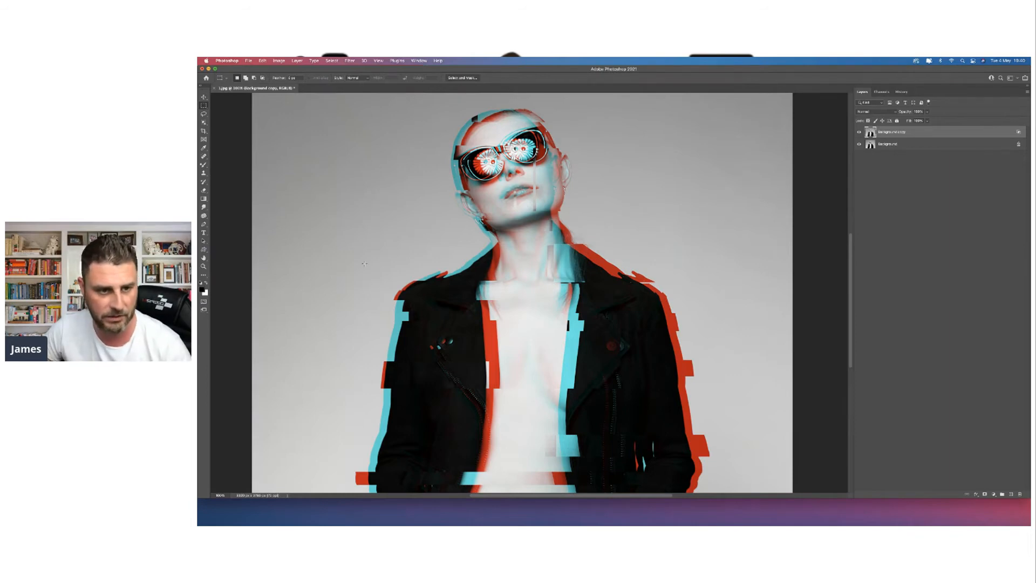
# - Try Deselect and Reselect with a rectangular selection across the left shoulder and neck, leaving nothing selected
pyautogui.moveTo(365, 264); pyautogui.dragTo(532, 295)
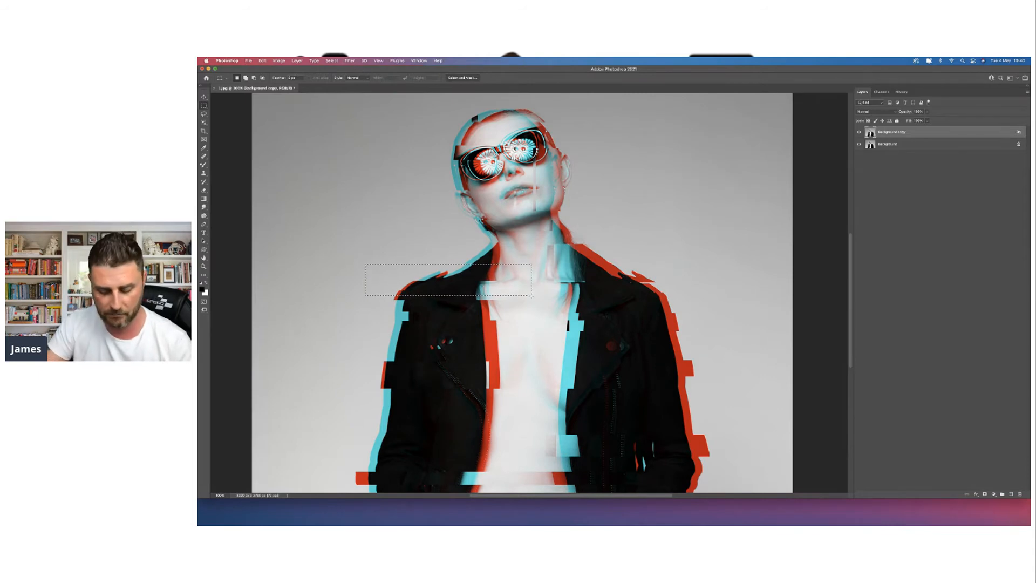
pyautogui.press('super+d')
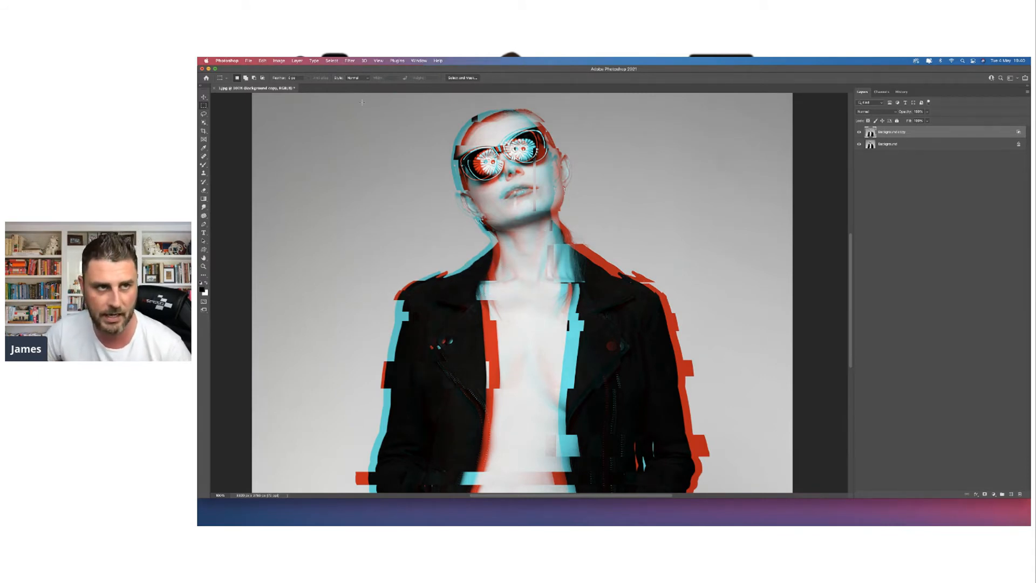
pyautogui.click(331, 60)
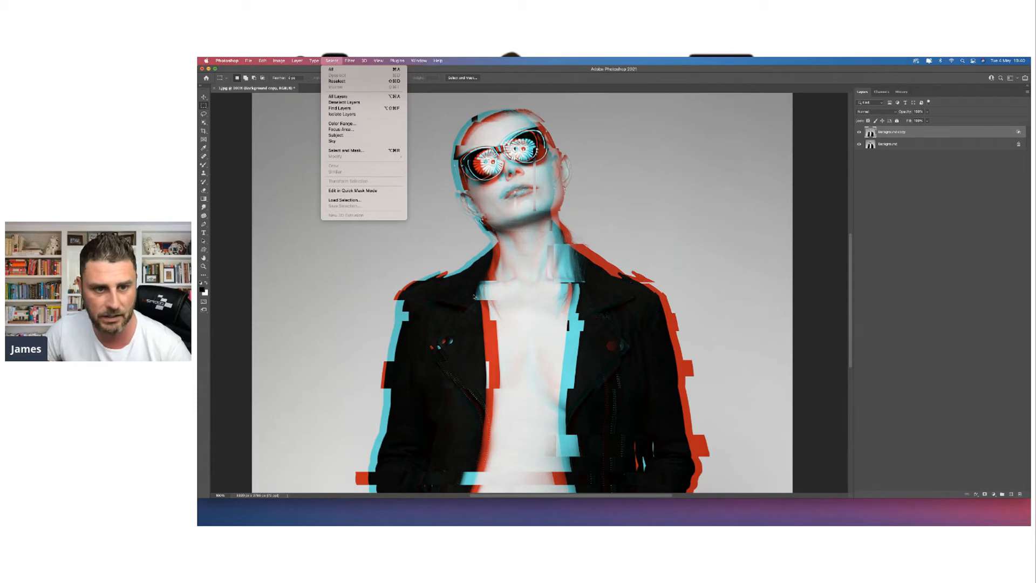
pyautogui.press('shift+super+d')
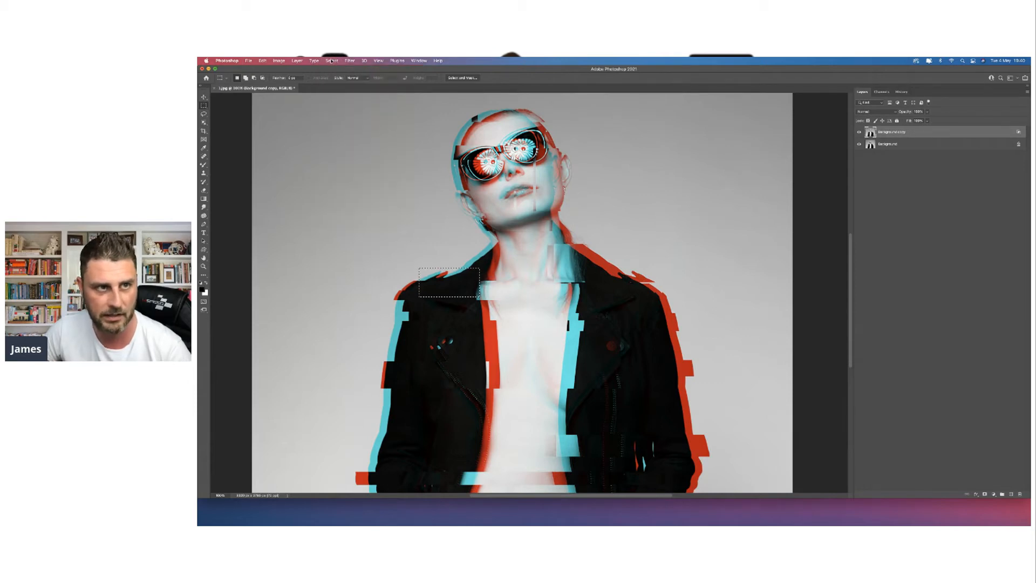
pyautogui.click(331, 61)
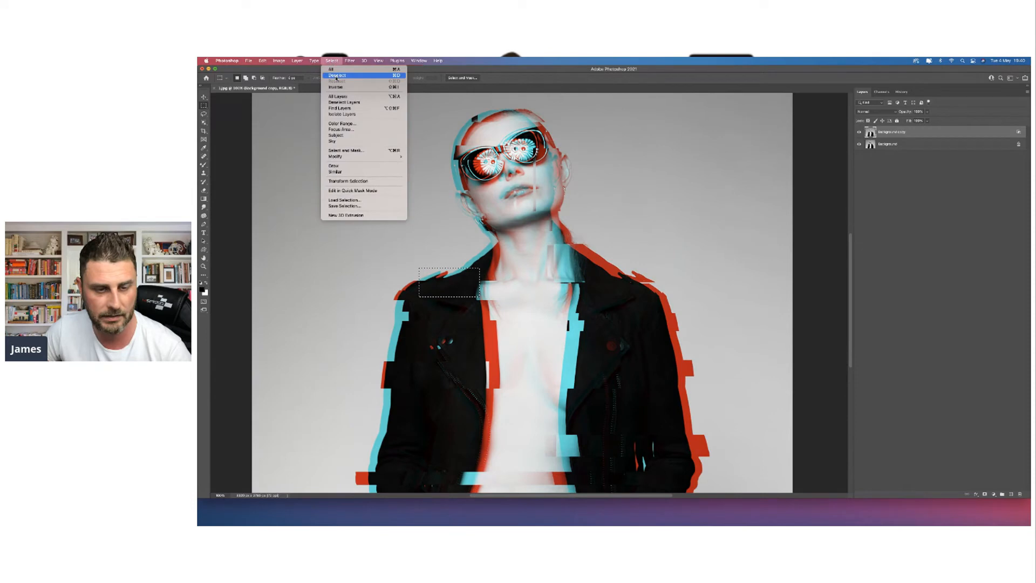
pyautogui.click(337, 76)
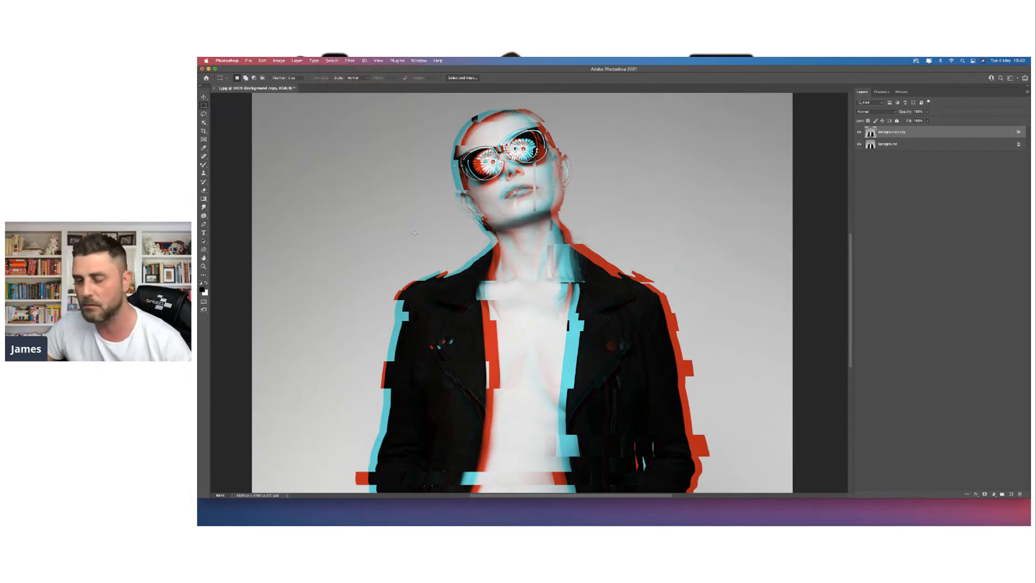
# - Add a new layer above Background copy and fill it with white
pyautogui.moveTo(864, 72); pyautogui.dragTo(853, 72)
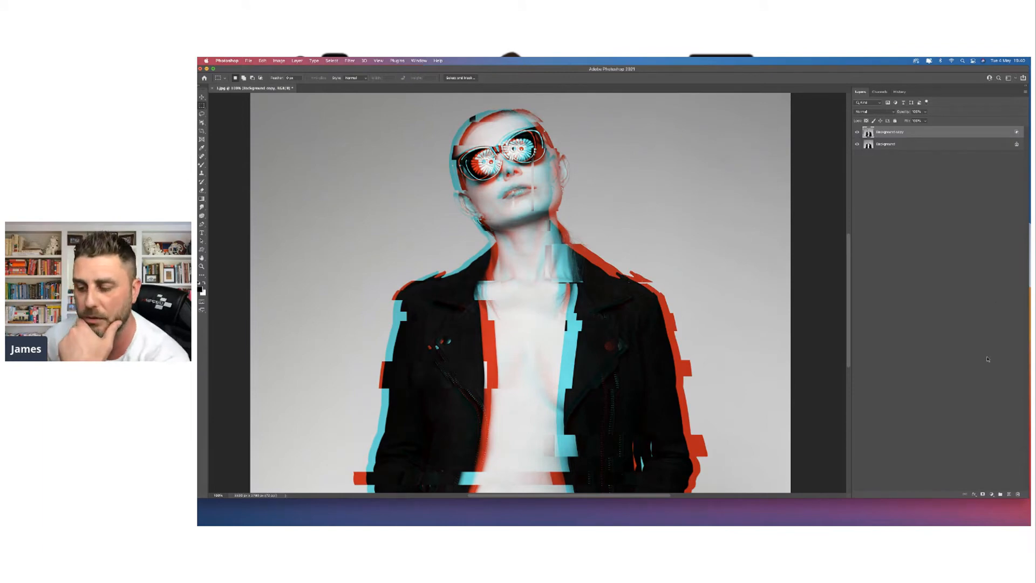
pyautogui.click(1010, 495)
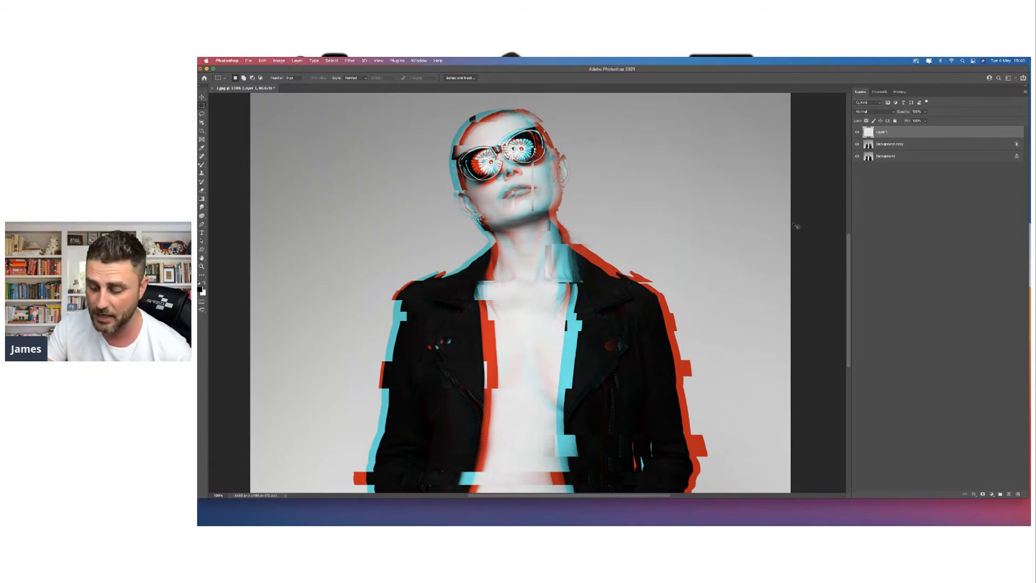
pyautogui.press('super+BackSpace')
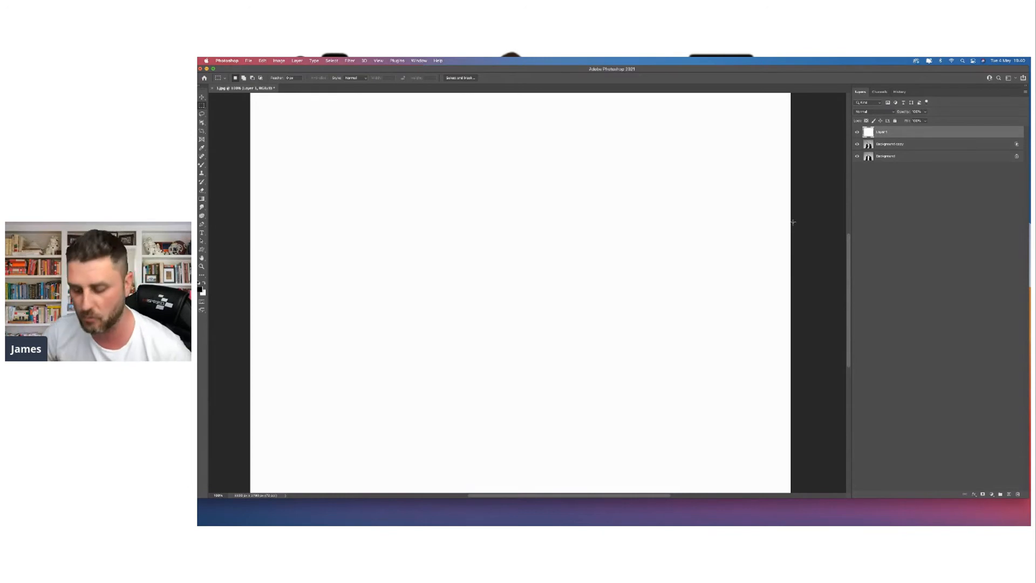
# - Hide the white layer to view the whole glitched portrait, and show the layer again
pyautogui.press('super+minus')
pyautogui.click(857, 132)
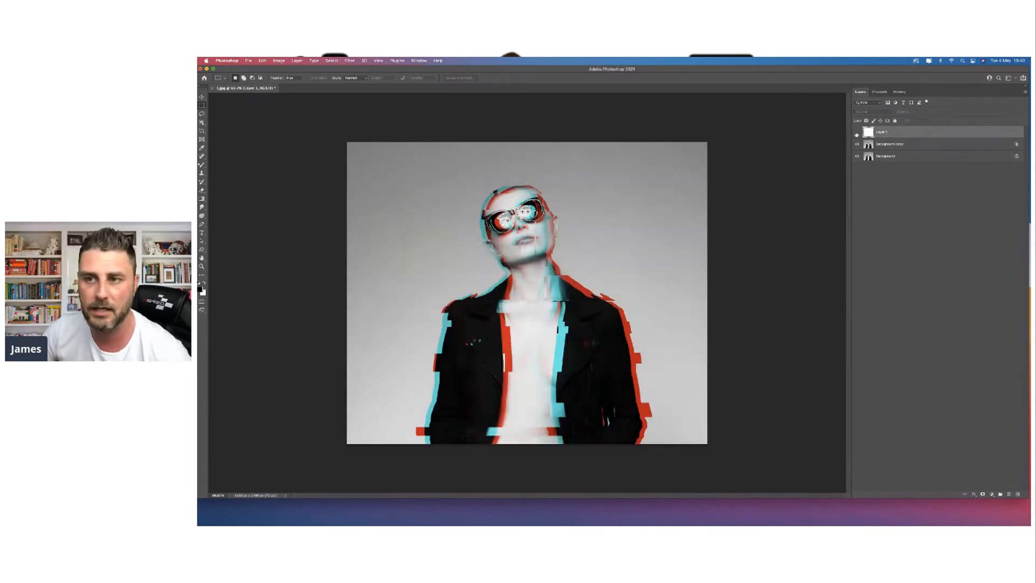
pyautogui.click(856, 133)
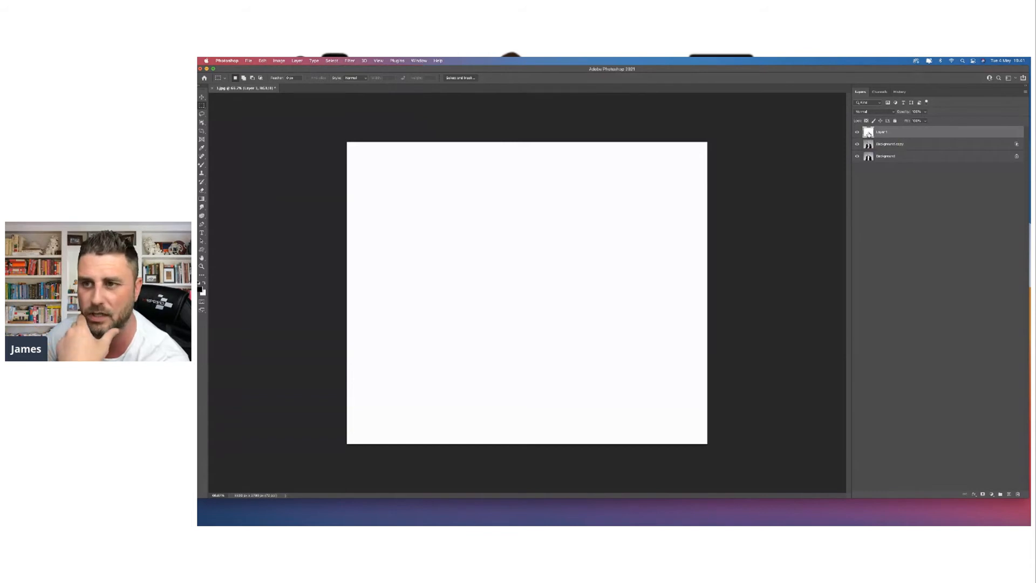
# - Convert the white layer to a smart object
pyautogui.rightClick(869, 134)
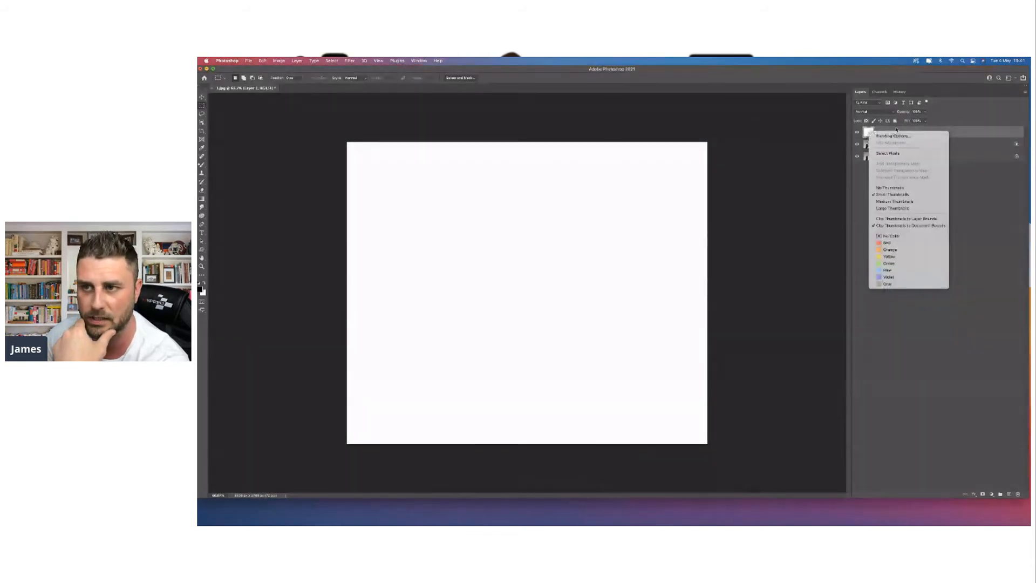
pyautogui.click(893, 130)
pyautogui.rightClick(893, 132)
pyautogui.click(890, 133)
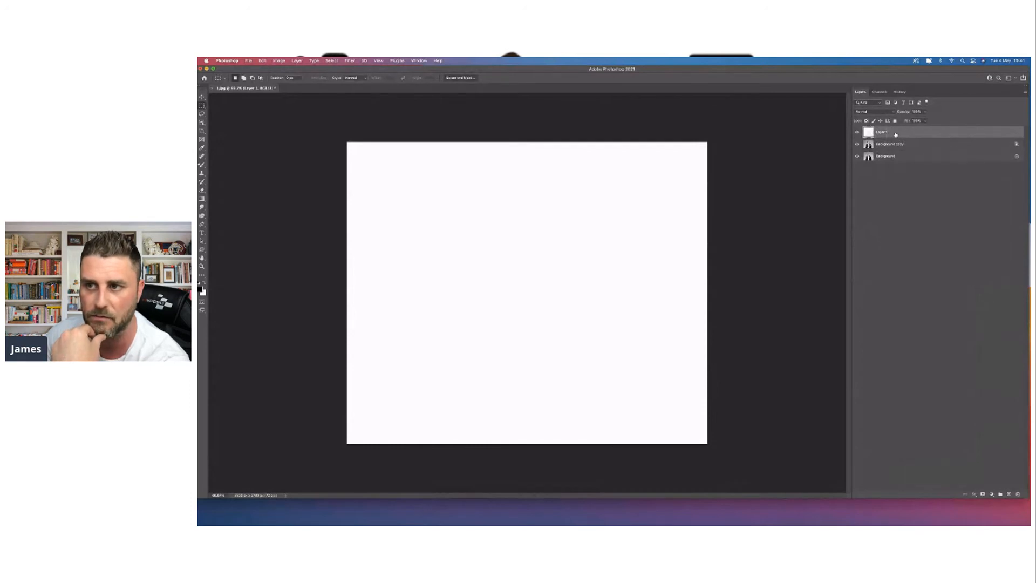
pyautogui.rightClick(896, 134)
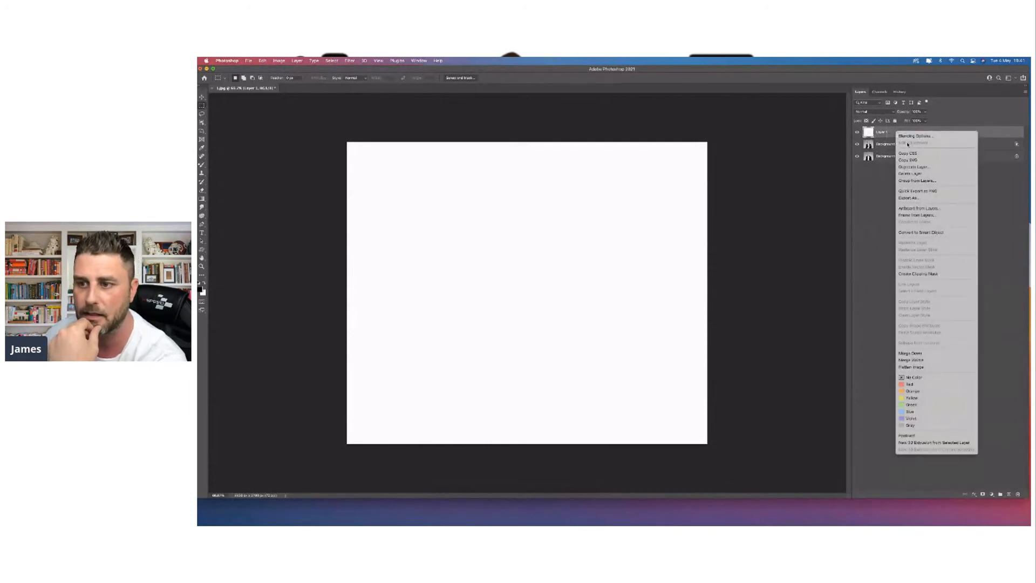
pyautogui.click(942, 233)
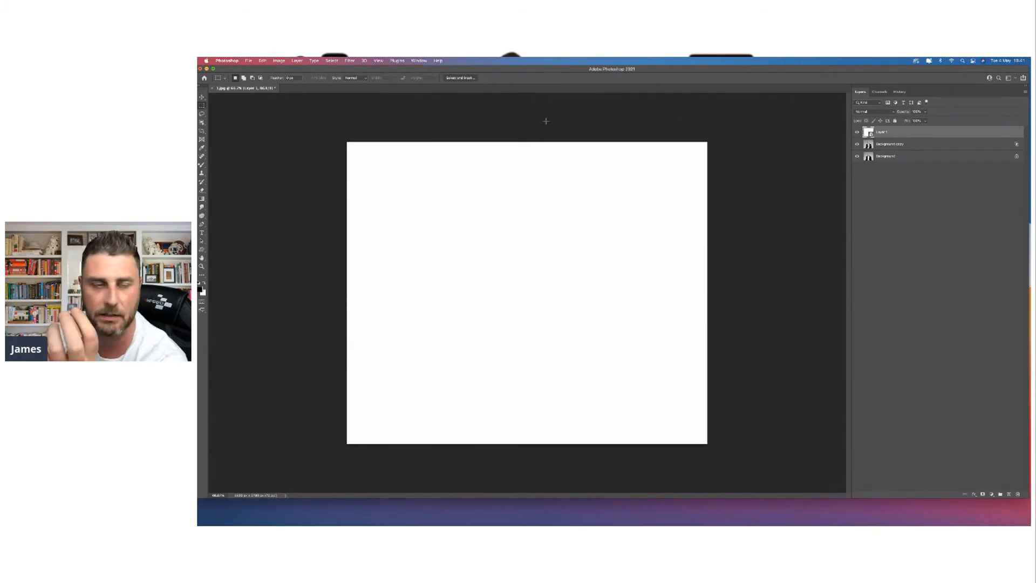
# - Open the Filter Gallery for the white smart object layer
pyautogui.click(350, 60)
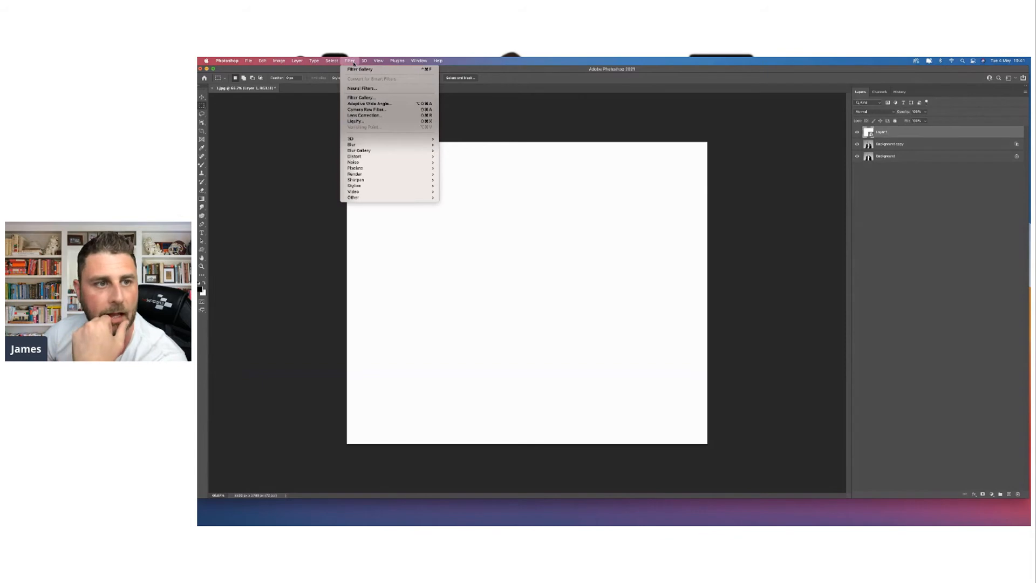
pyautogui.click(362, 97)
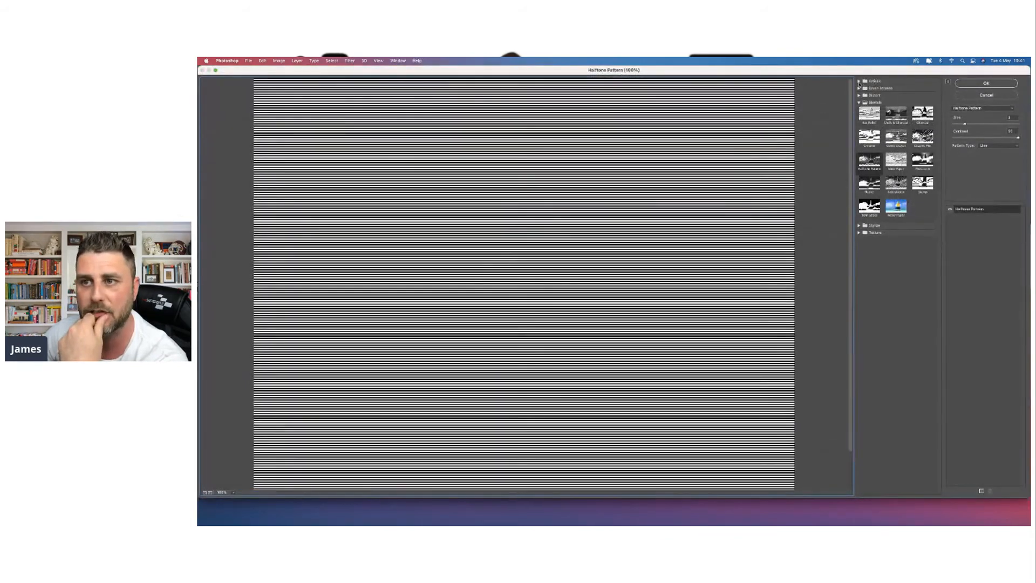
# - Look through the filter categories and try Diffuse Glow and Graphic Pen on the white layer
pyautogui.click(875, 81)
pyautogui.click(860, 82)
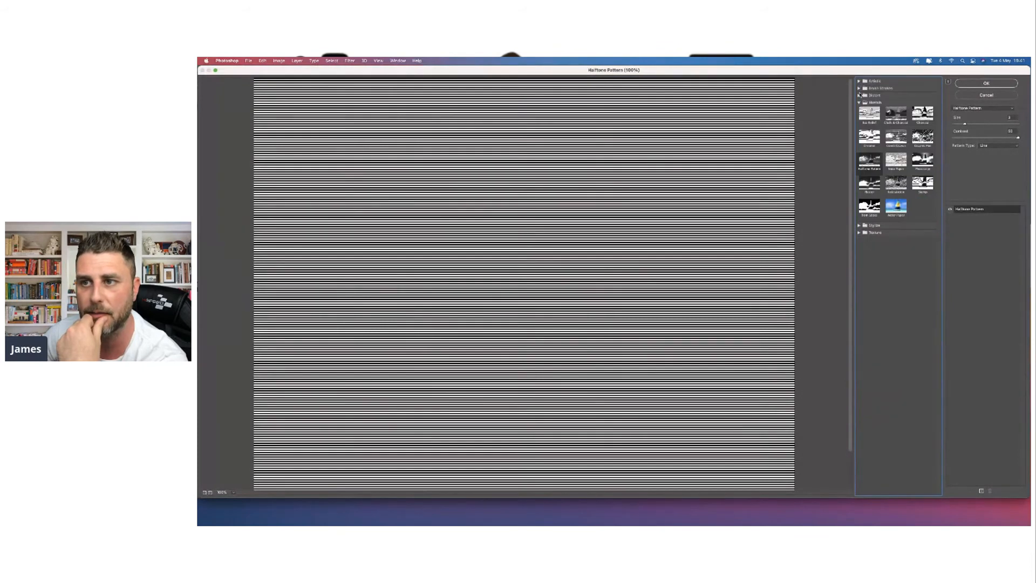
pyautogui.click(860, 95)
pyautogui.click(876, 107)
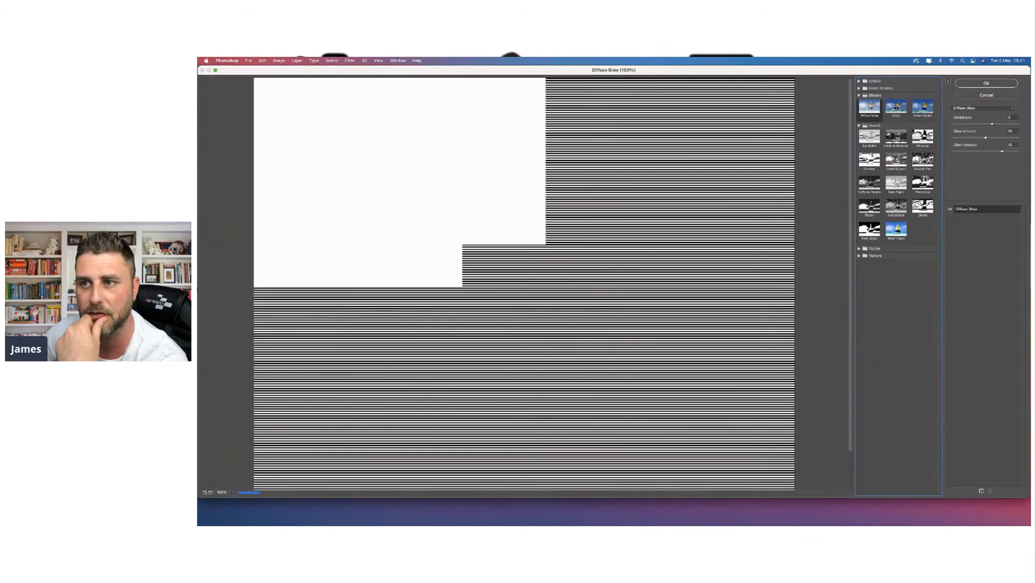
pyautogui.click(923, 160)
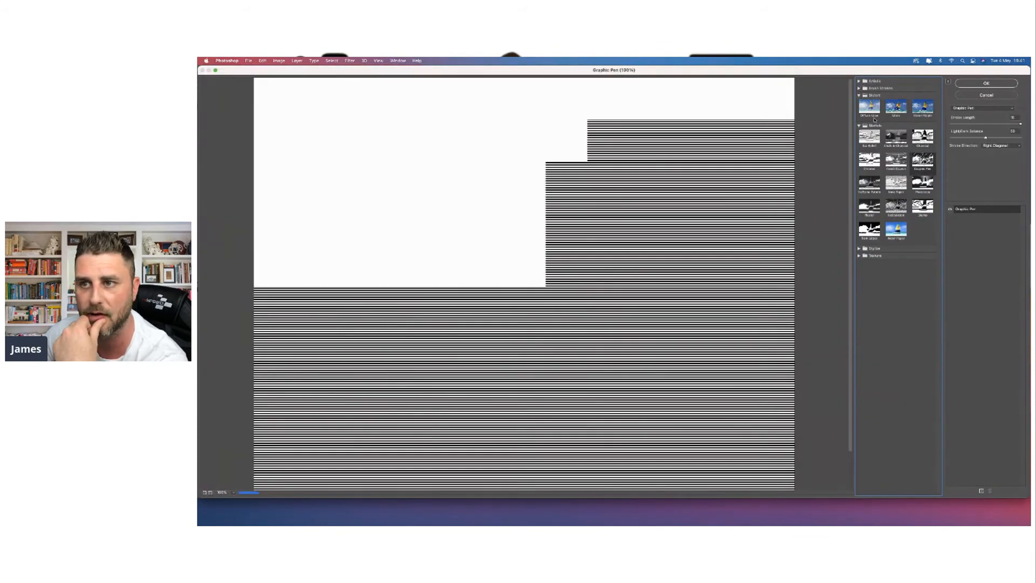
pyautogui.click(859, 95)
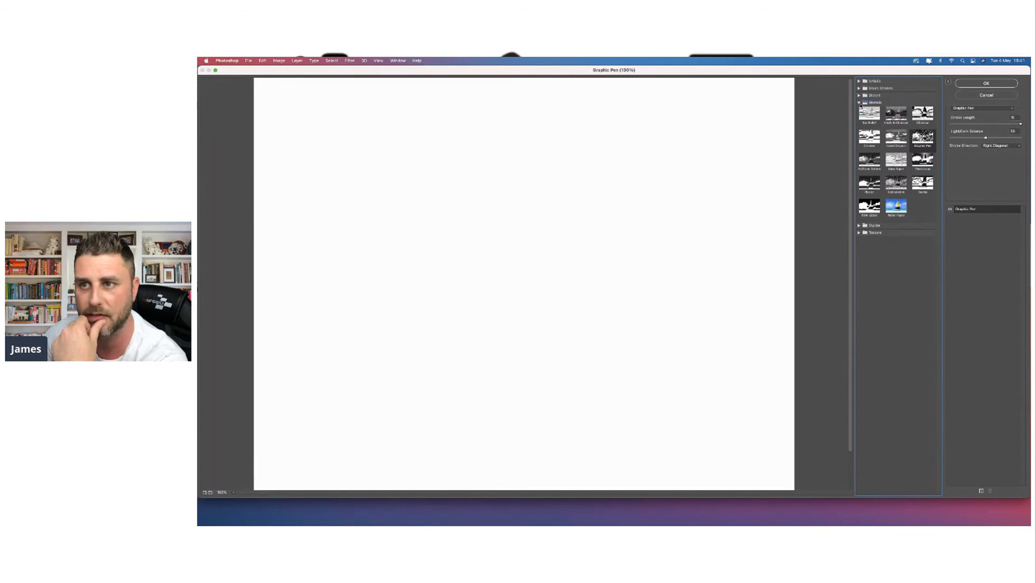
pyautogui.click(859, 102)
pyautogui.click(859, 103)
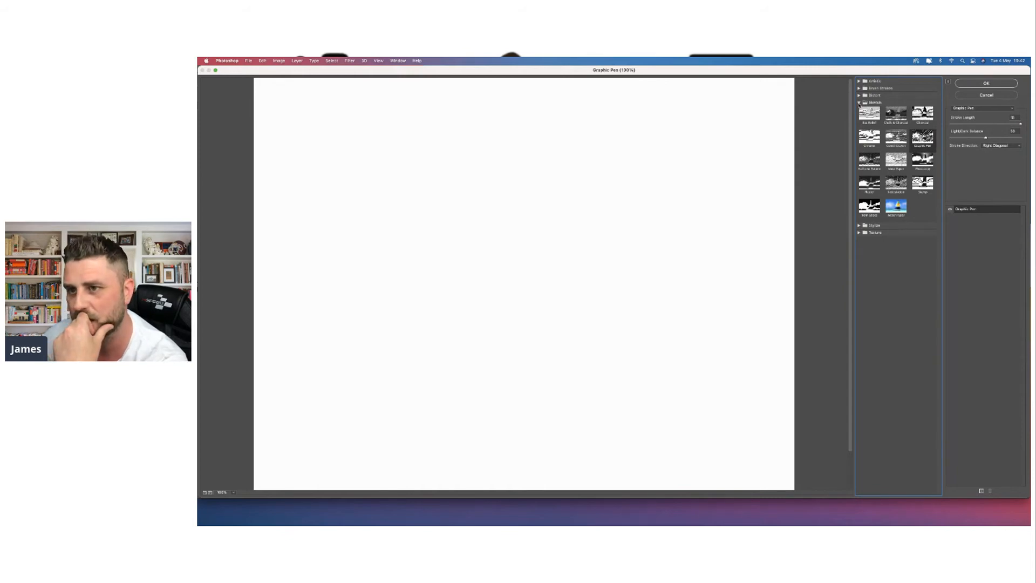
# - Choose the Halftone Pattern filter, try the Dot and Circle pattern types, and set the pattern type to Line
pyautogui.click(874, 165)
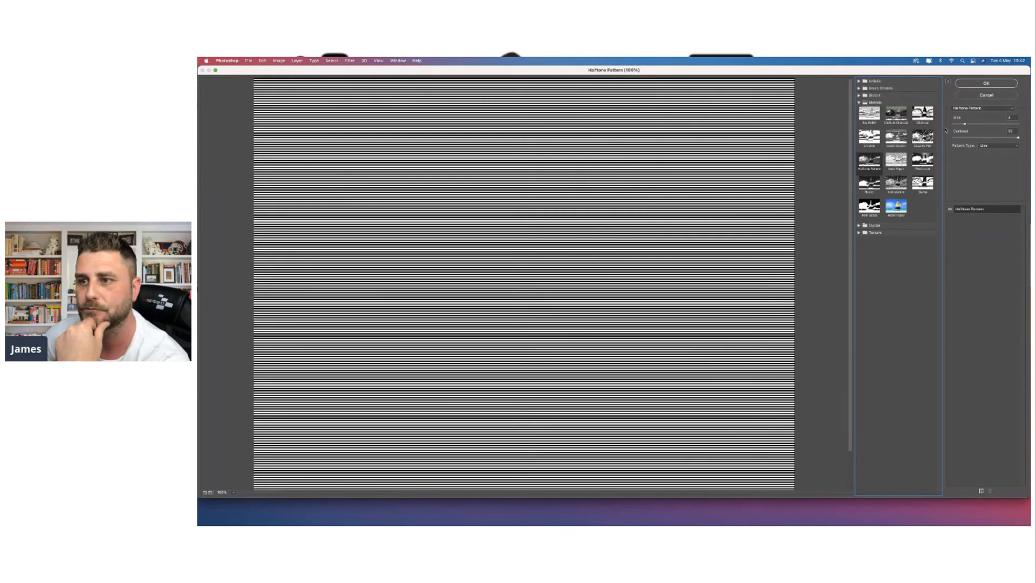
pyautogui.click(993, 147)
pyautogui.click(997, 138)
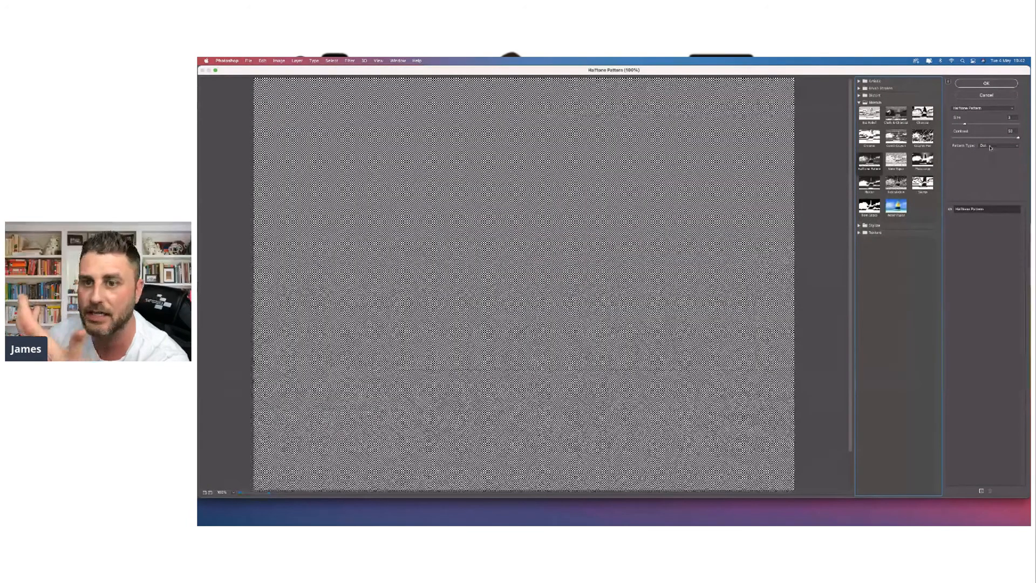
pyautogui.click(990, 146)
pyautogui.click(990, 141)
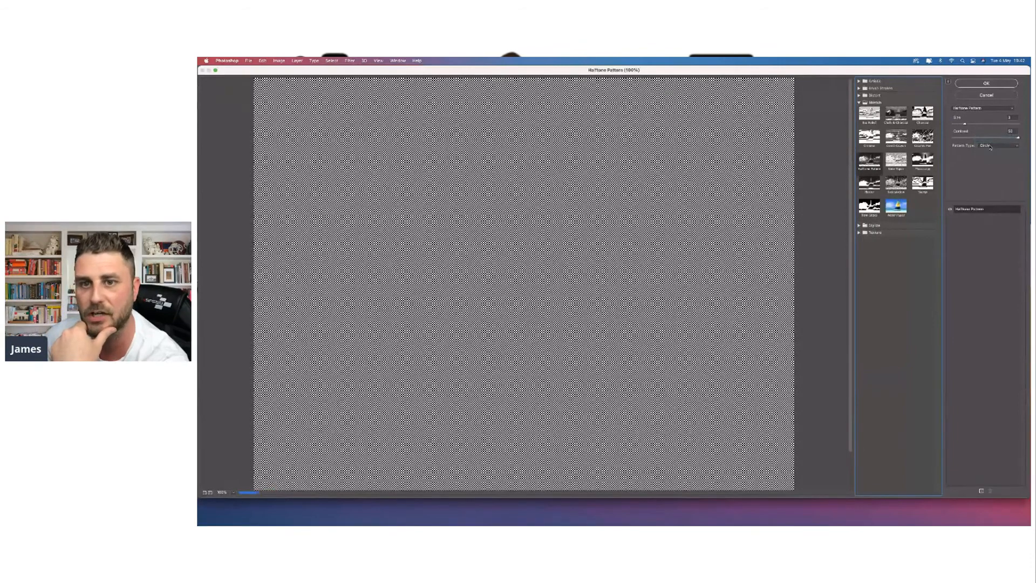
pyautogui.click(990, 146)
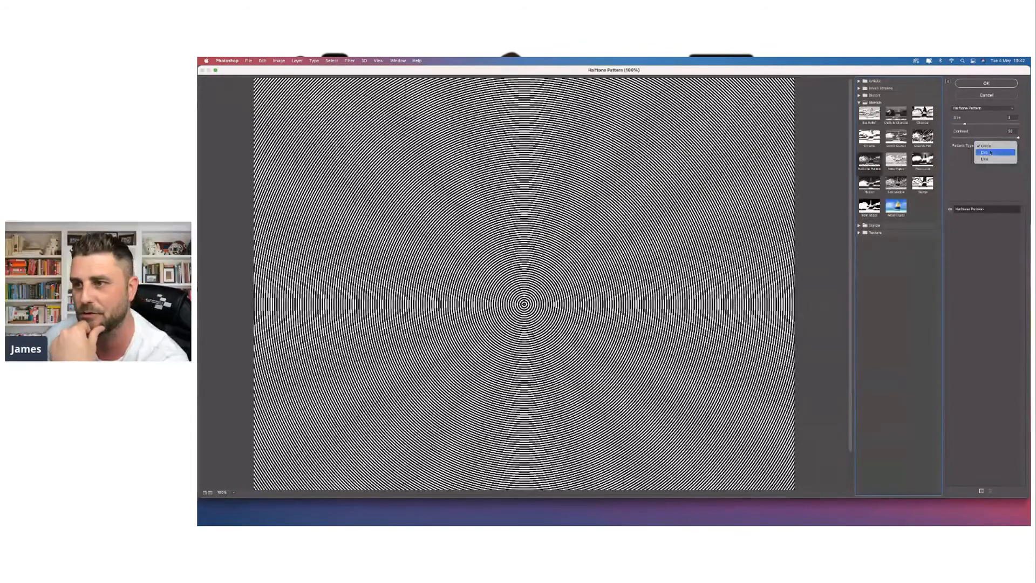
pyautogui.click(992, 161)
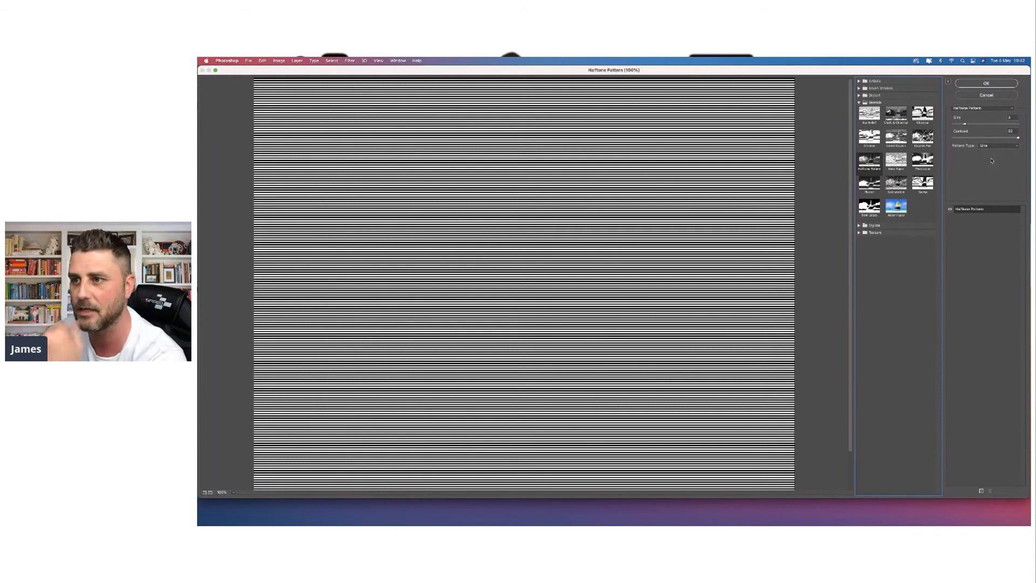
# - Apply the Halftone Pattern with a smaller line size and set the striped layer's blend mode to Overlay
pyautogui.moveTo(1003, 139); pyautogui.dragTo(965, 125)
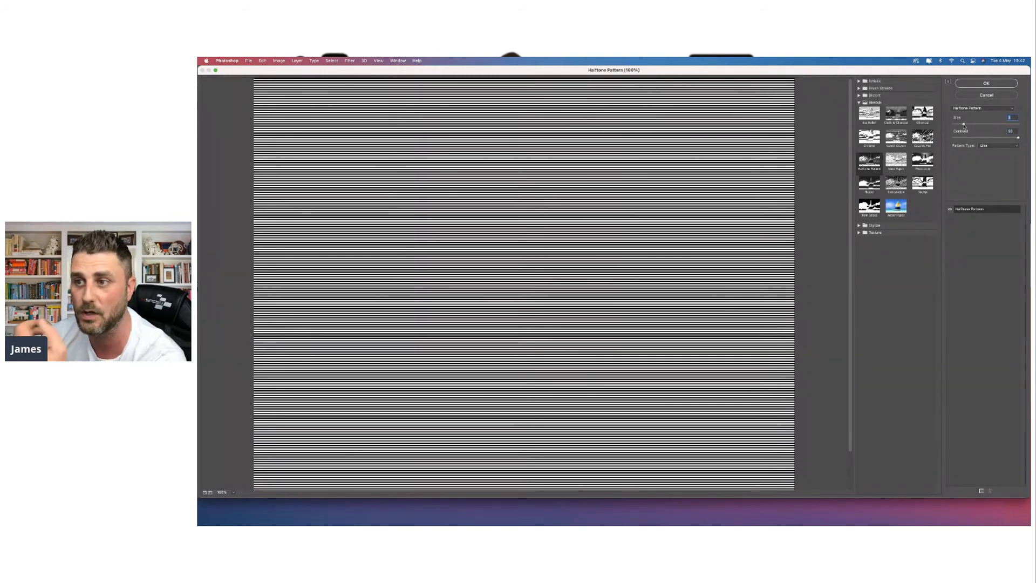
pyautogui.moveTo(963, 125); pyautogui.dragTo(960, 124)
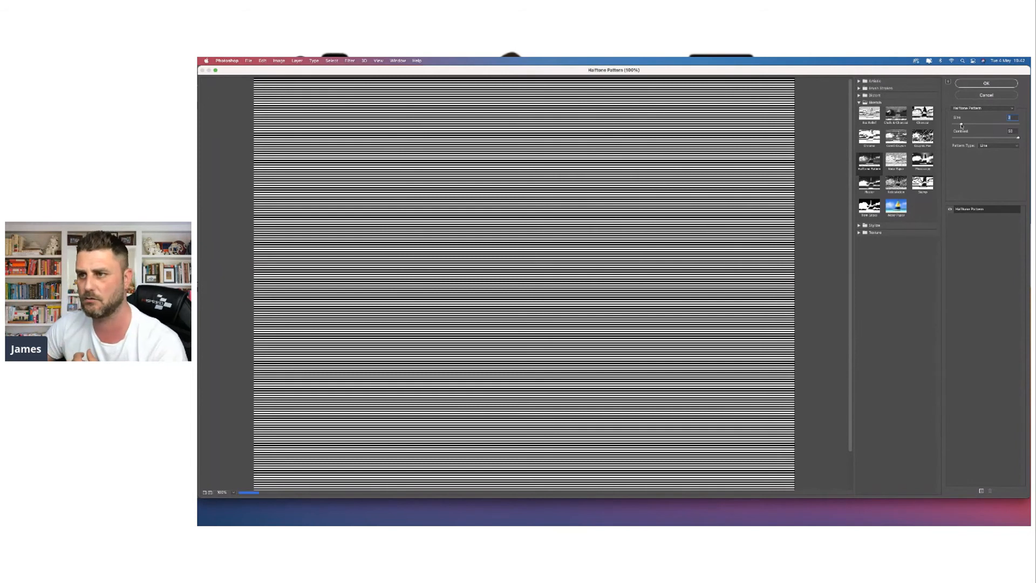
pyautogui.click(987, 84)
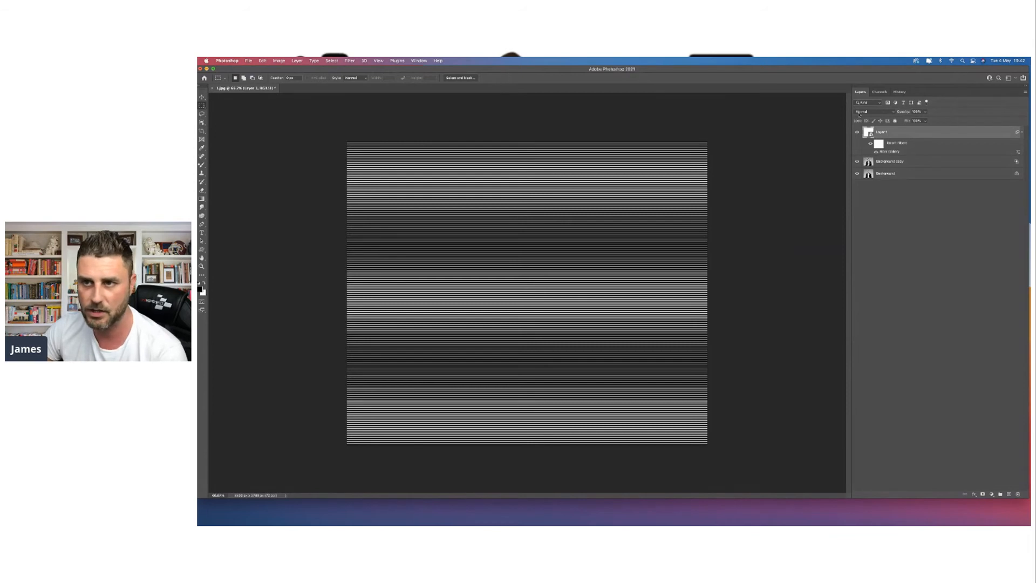
pyautogui.click(885, 113)
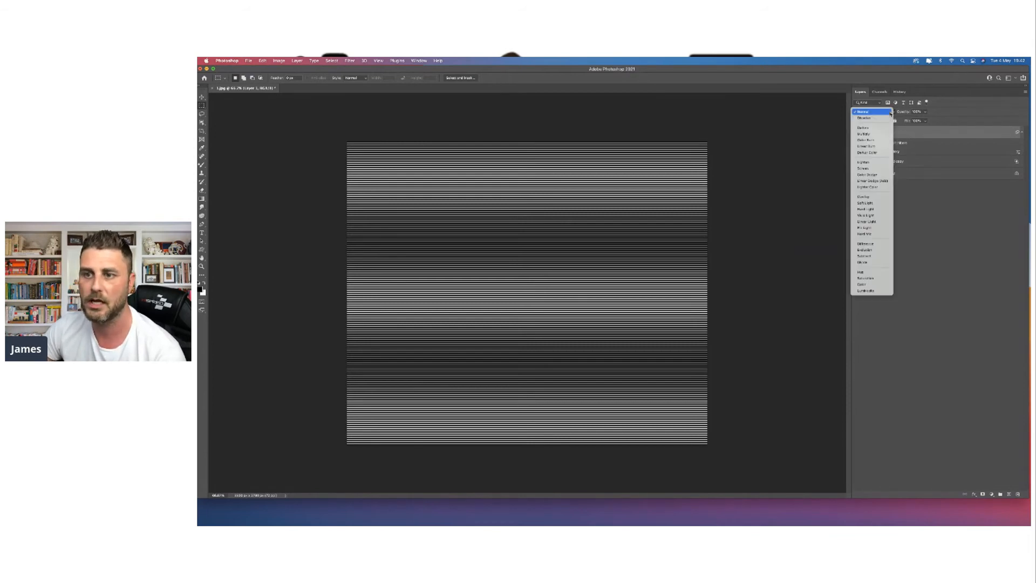
pyautogui.click(873, 197)
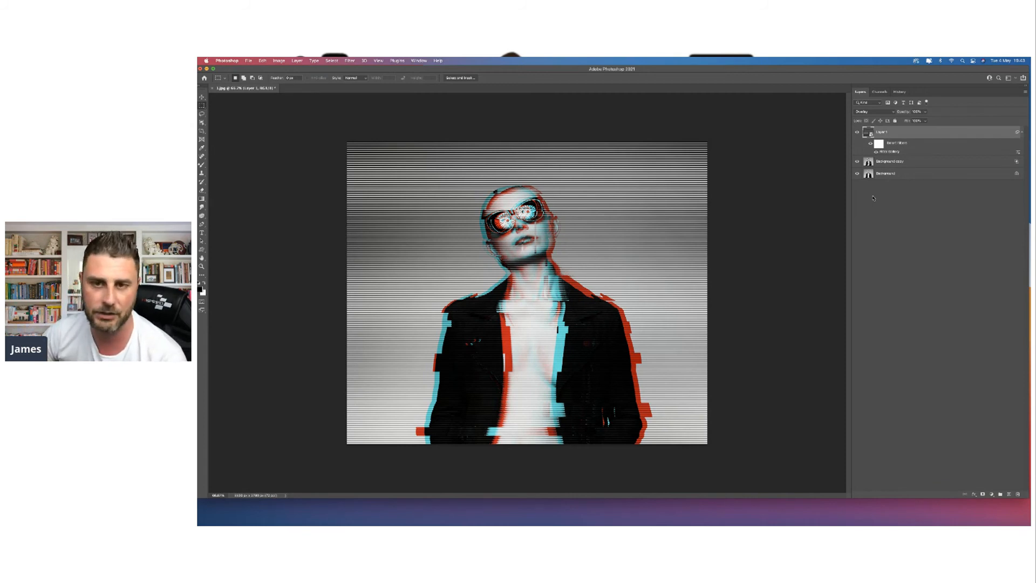
# - Reopen the striped layer's Filter Gallery smart filter and apply the Halftone Pattern with a slightly larger size
pyautogui.doubleClick(895, 152)
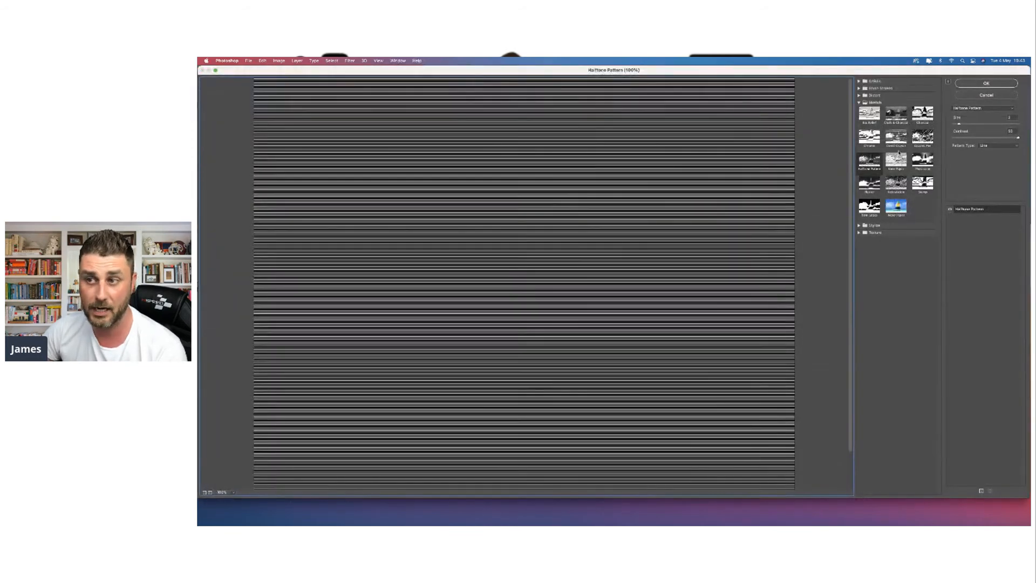
pyautogui.click(960, 125)
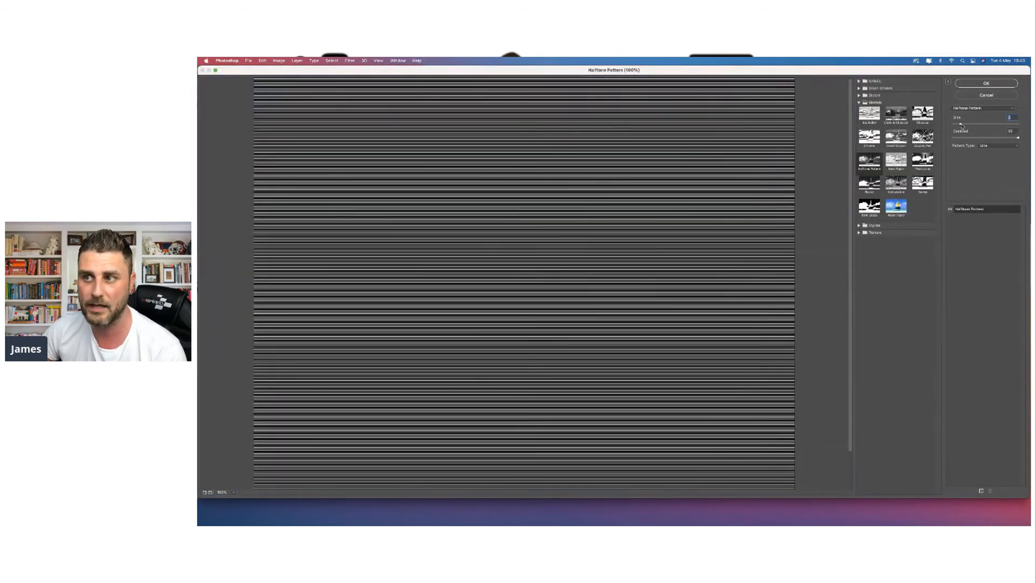
pyautogui.moveTo(963, 125); pyautogui.dragTo(964, 126)
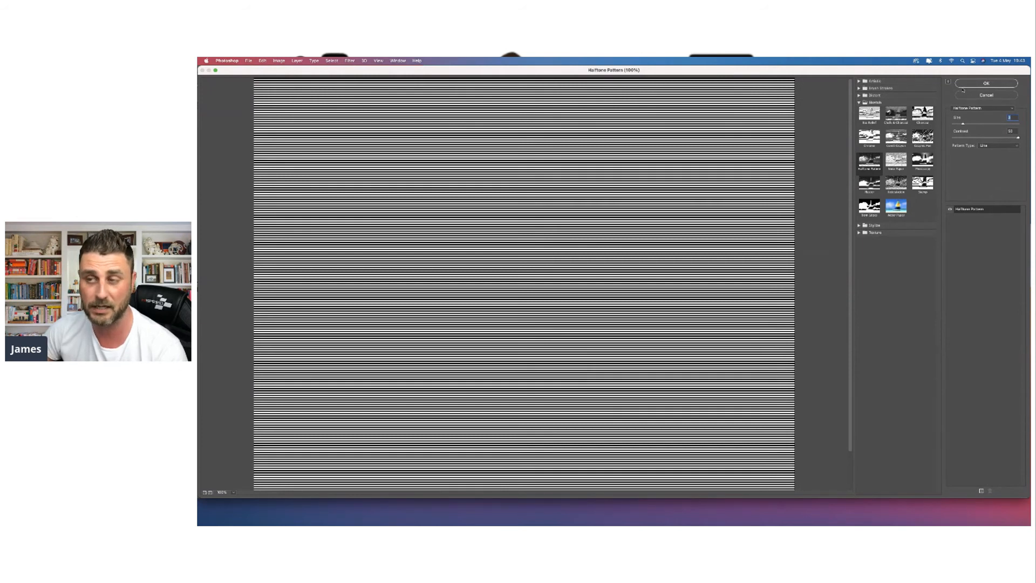
pyautogui.click(979, 85)
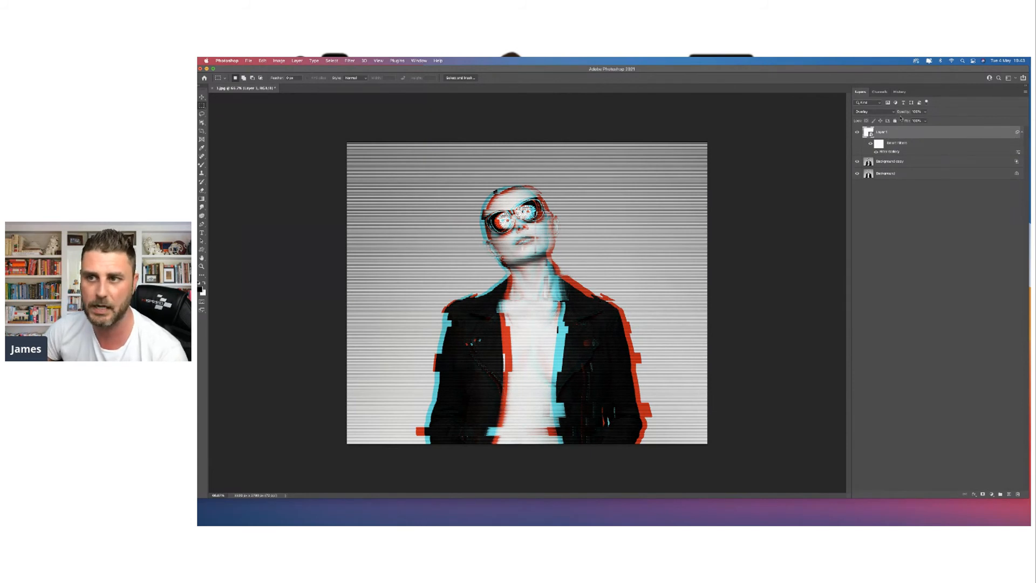
# - Lower the opacity of the striped overlay layer to about 45%
pyautogui.click(925, 112)
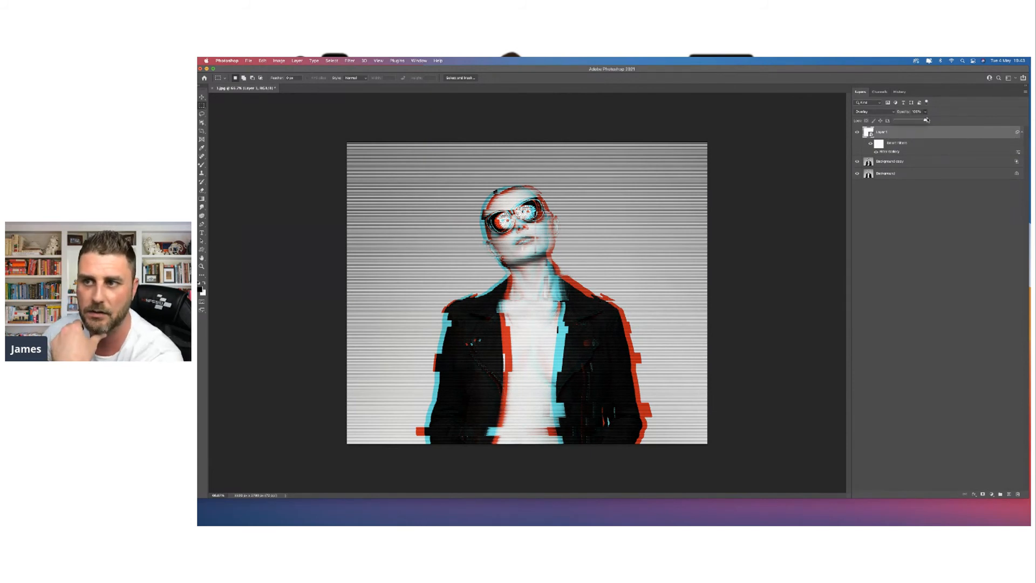
pyautogui.moveTo(925, 121)
pyautogui.mouseDown()
pyautogui.moveTo(899, 122)
pyautogui.moveTo(909, 122)
pyautogui.mouseUp()
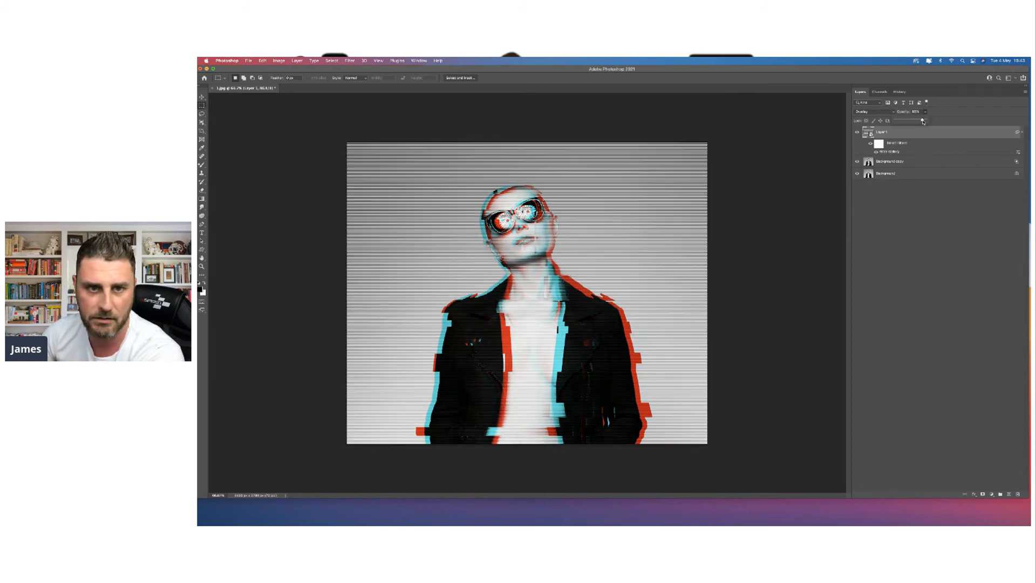
pyautogui.moveTo(906, 121); pyautogui.dragTo(908, 121)
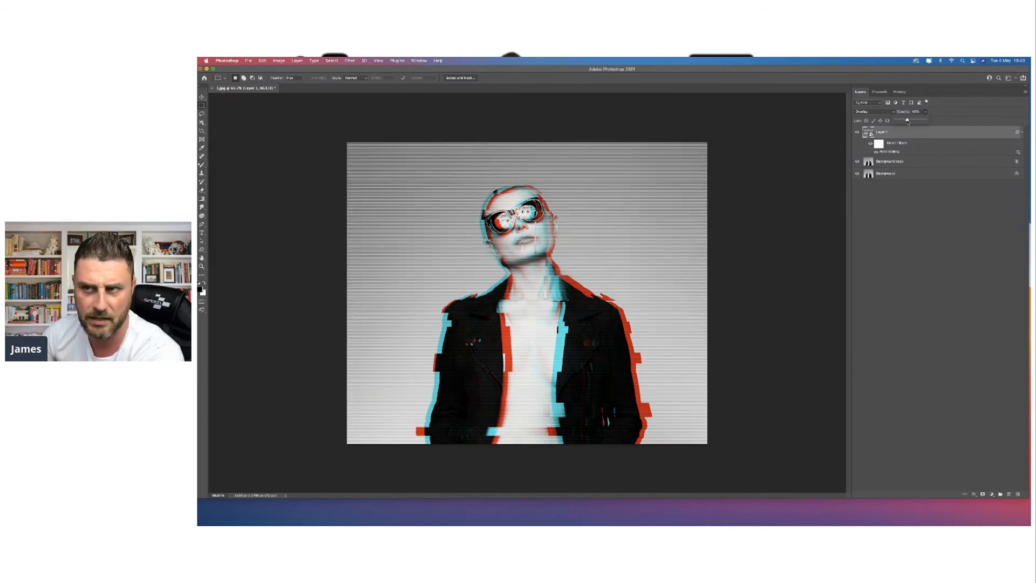
pyautogui.click(905, 198)
# - Increase the line size in the Halftone Pattern smart filter and set the striped layer's opacity to about 41%
pyautogui.doubleClick(890, 151)
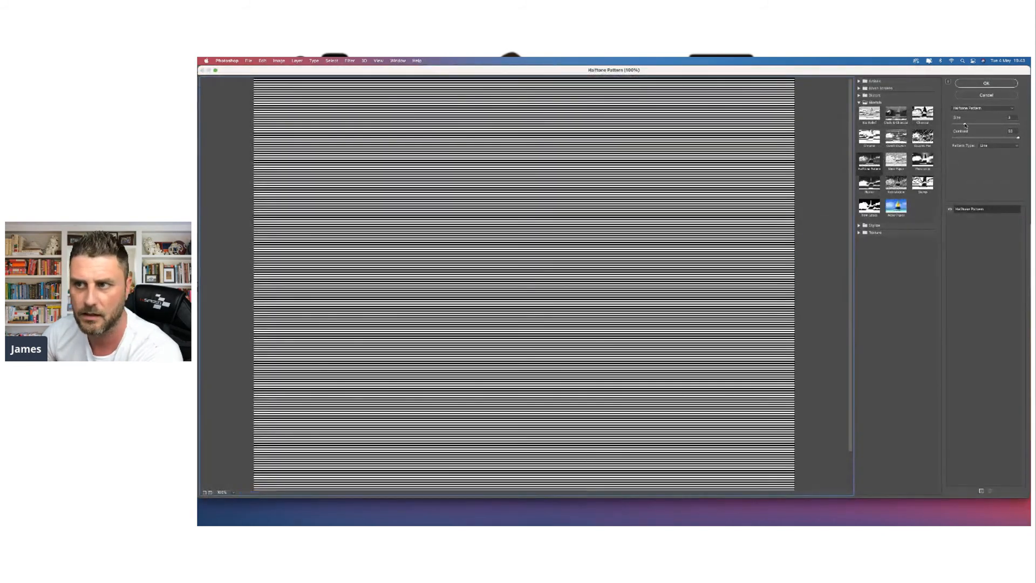
pyautogui.click(967, 125)
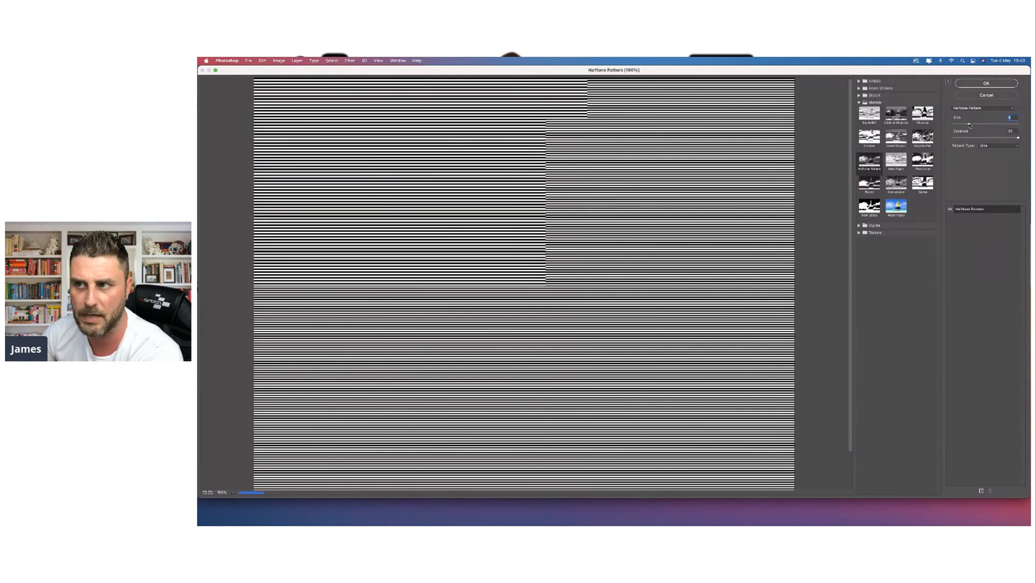
pyautogui.click(980, 84)
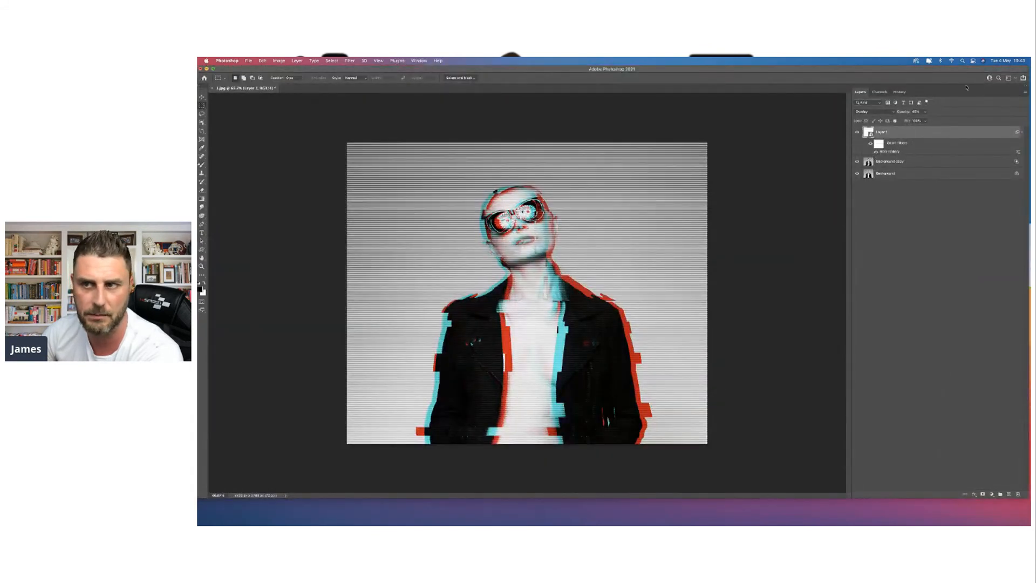
pyautogui.click(926, 112)
pyautogui.moveTo(925, 120); pyautogui.dragTo(926, 121)
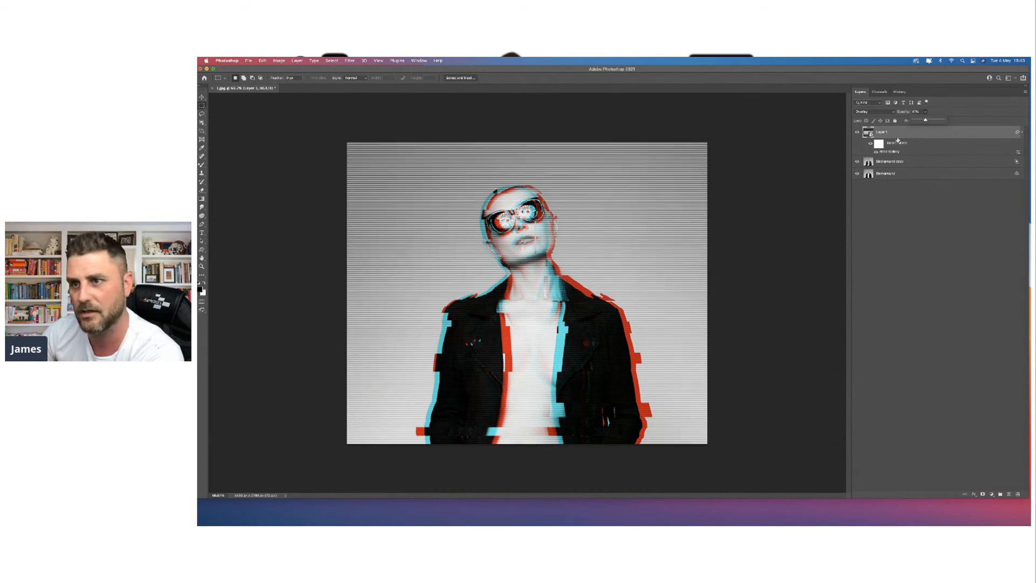
# - Edit the Filter Gallery smart filter again and apply the Halftone Pattern with a smaller line size
pyautogui.click(892, 152)
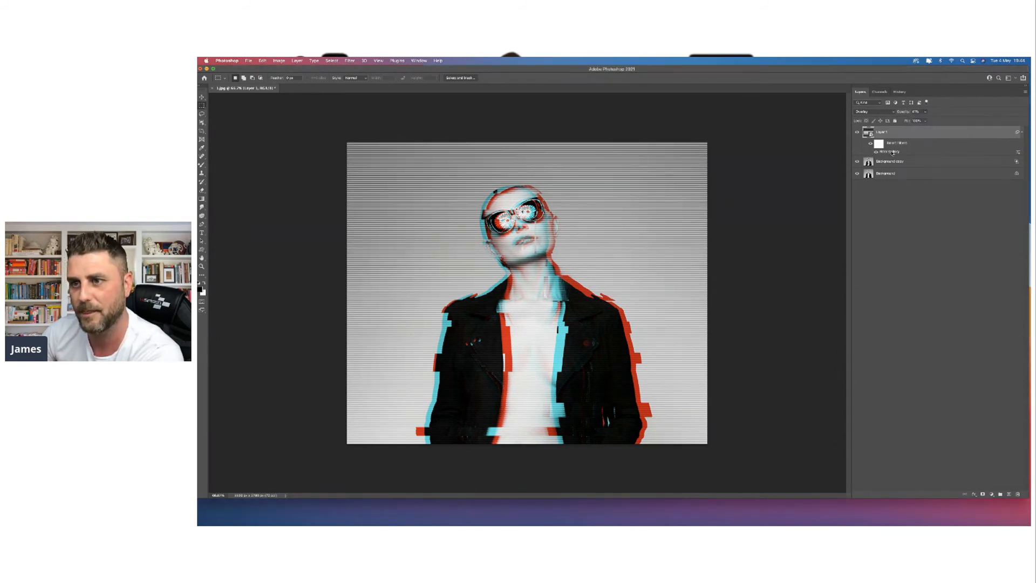
pyautogui.doubleClick(893, 152)
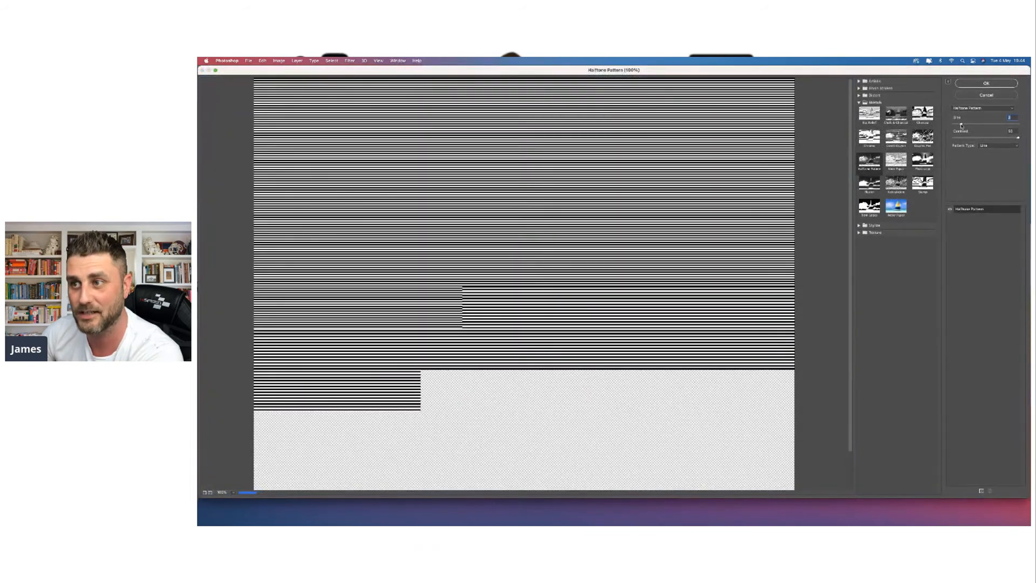
pyautogui.moveTo(961, 126); pyautogui.dragTo(960, 126)
pyautogui.click(994, 85)
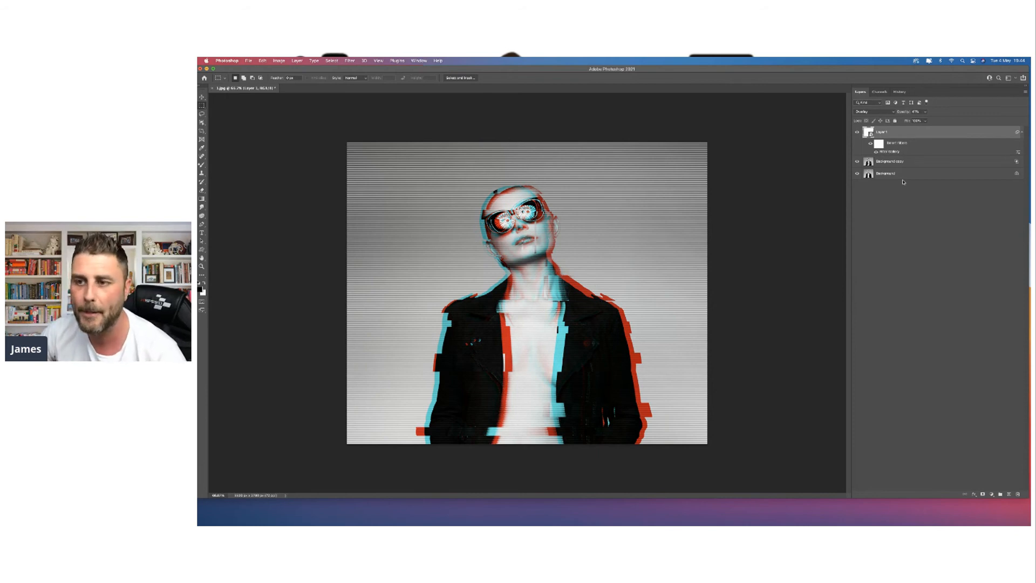
# - Reposition the application window and add a Gradient fill layer above the striped overlay layer
pyautogui.click(992, 494)
pyautogui.click(992, 495)
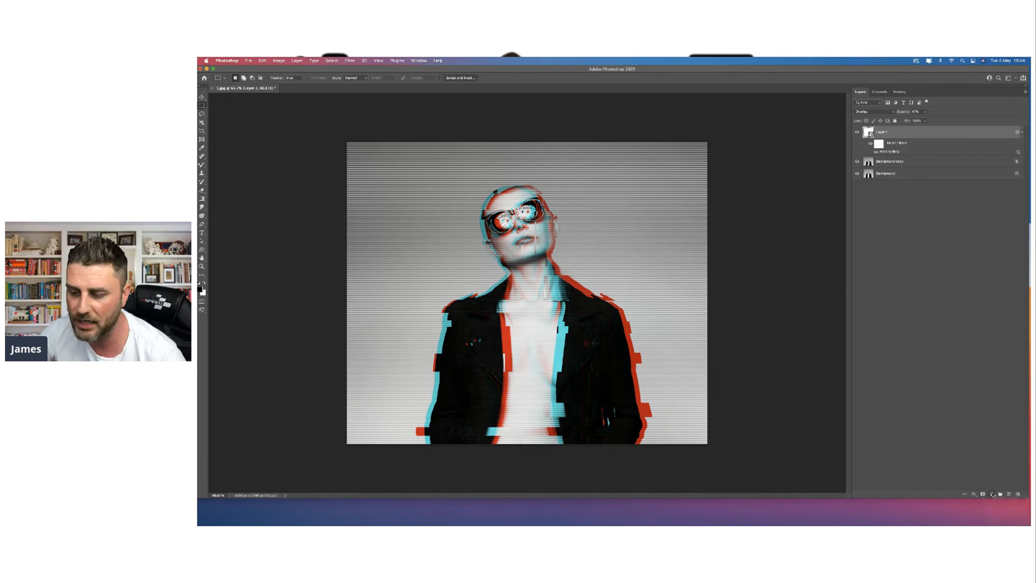
pyautogui.moveTo(845, 72); pyautogui.dragTo(798, 73)
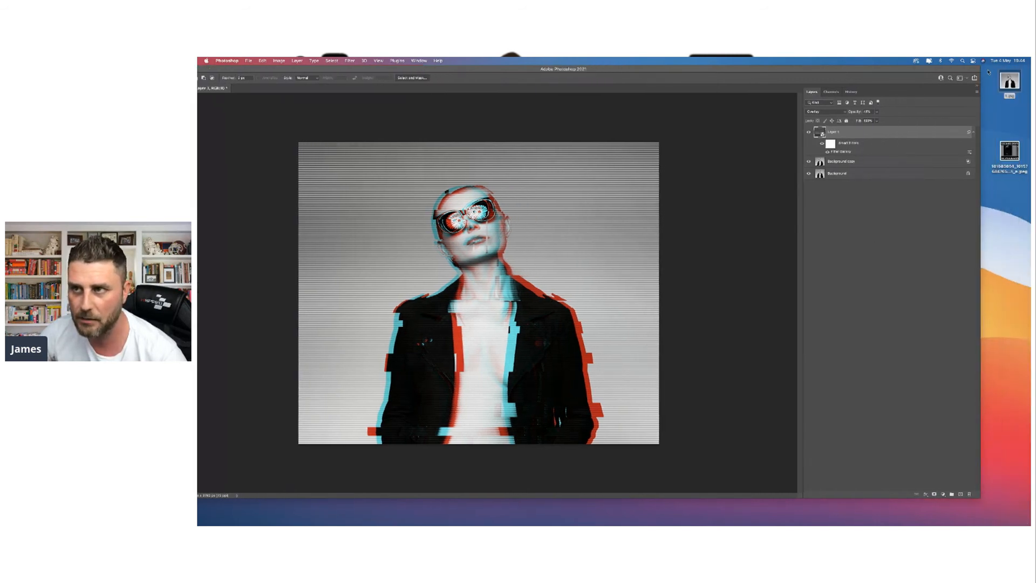
pyautogui.moveTo(979, 66); pyautogui.dragTo(872, 81)
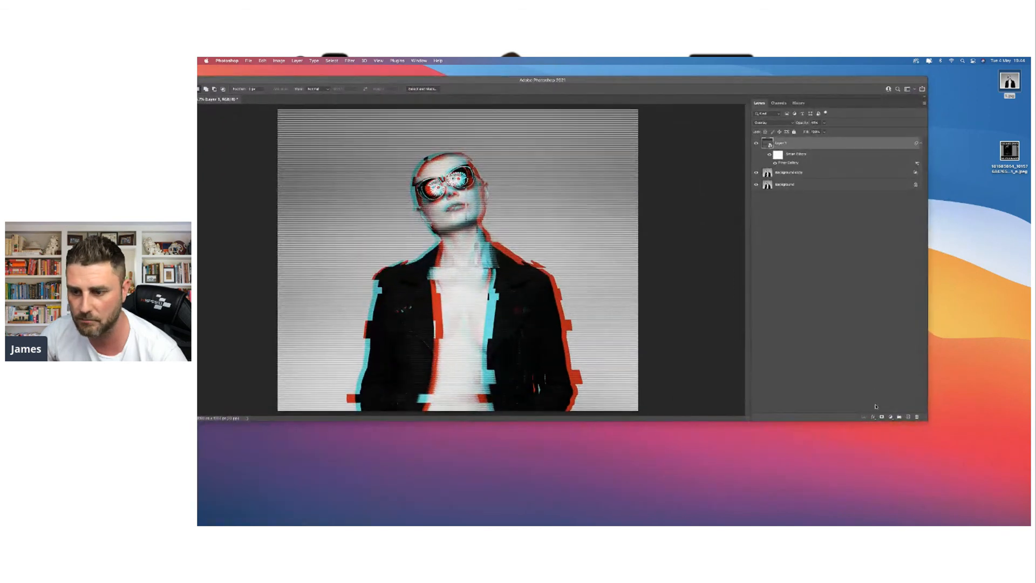
pyautogui.click(891, 418)
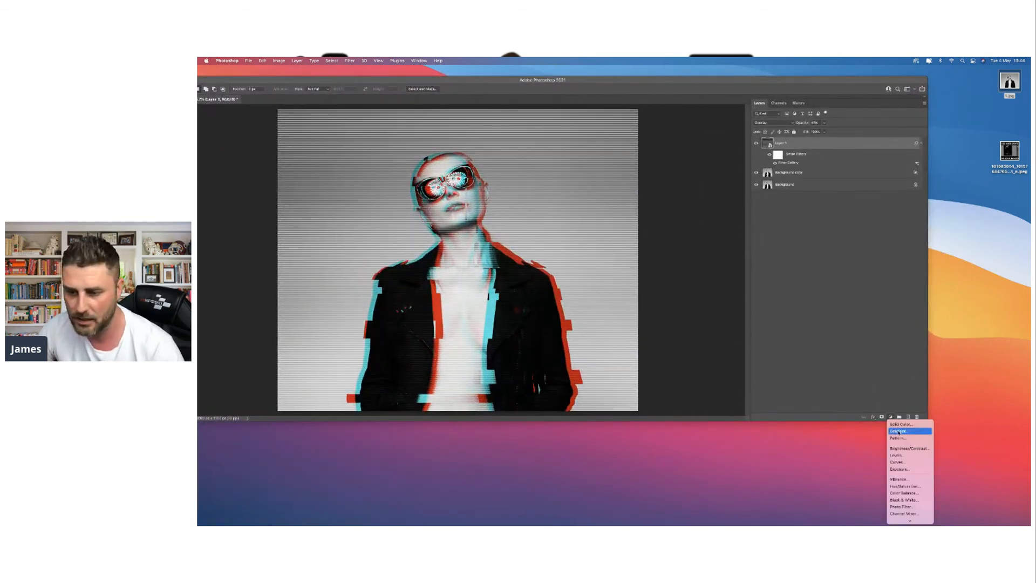
pyautogui.moveTo(909, 521)
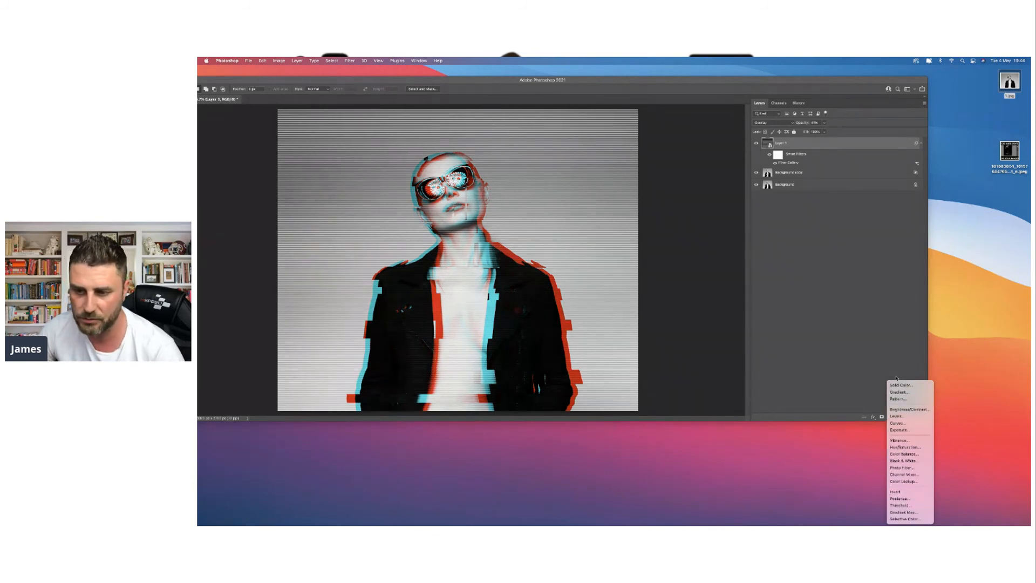
pyautogui.click(916, 394)
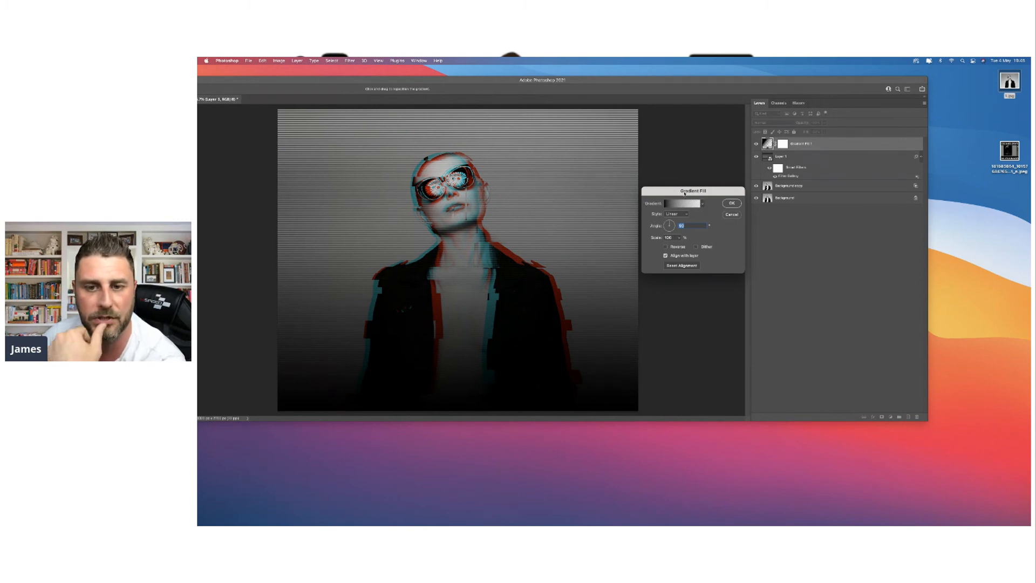
# - Browse the gradient preset groups for the fill, collapse the Blues group and expand the Pinks group
pyautogui.click(703, 204)
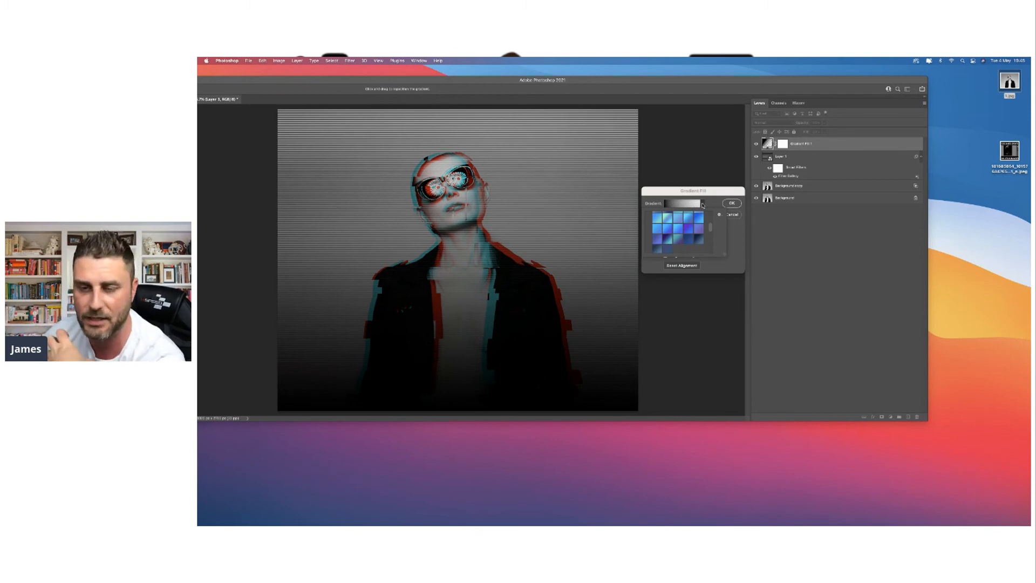
pyautogui.scroll(3, 707, 224)
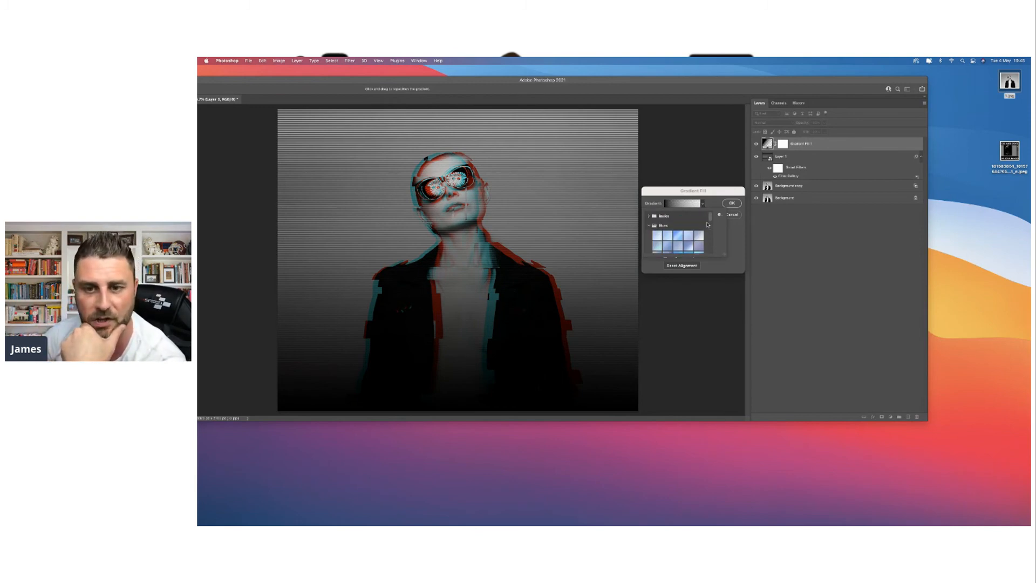
pyautogui.click(649, 217)
pyautogui.scroll(-3, 657, 219)
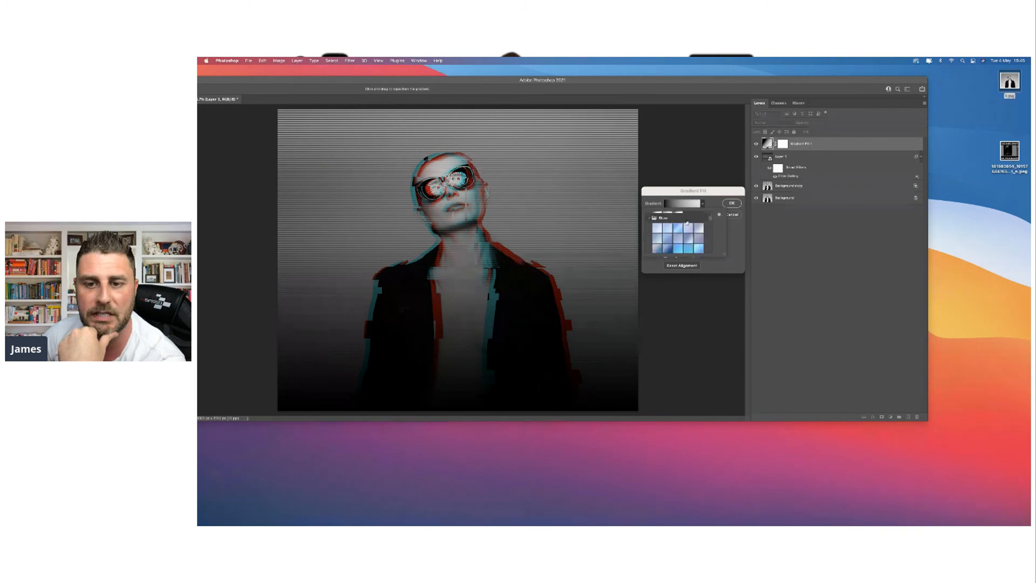
pyautogui.scroll(2, 656, 218)
pyautogui.click(650, 218)
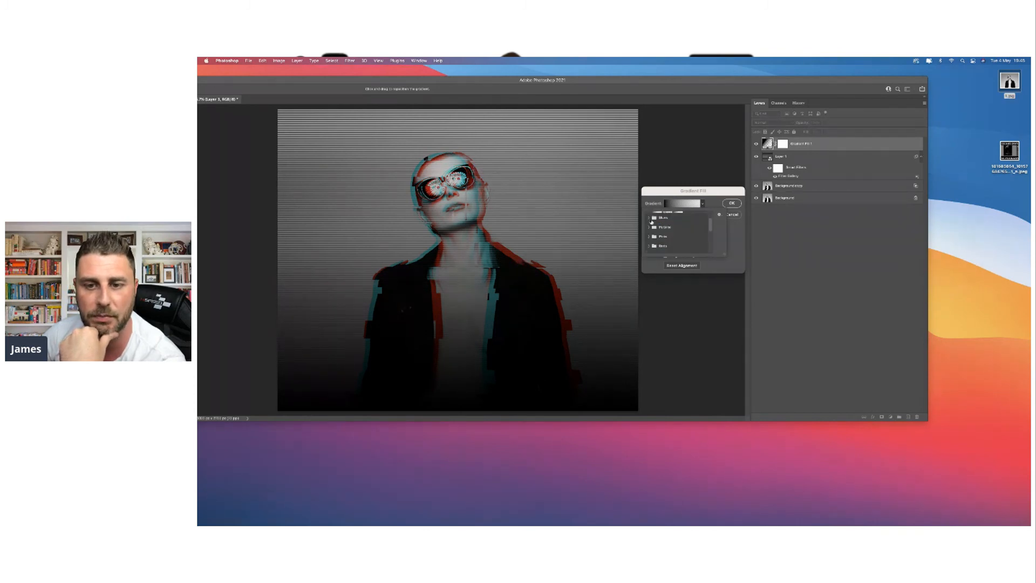
pyautogui.scroll(-3, 682, 241)
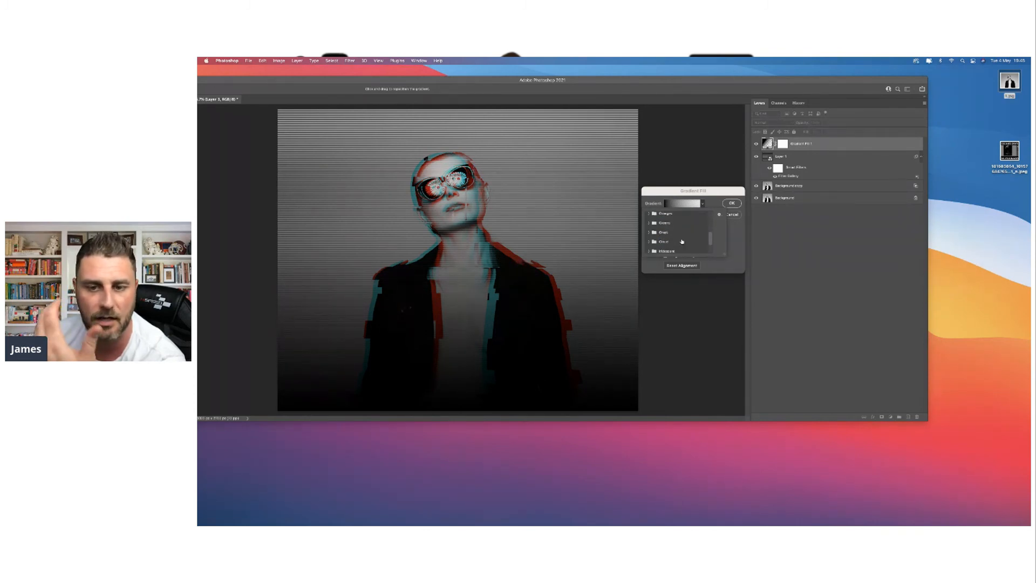
pyautogui.scroll(-2, 682, 242)
pyautogui.scroll(5, 682, 242)
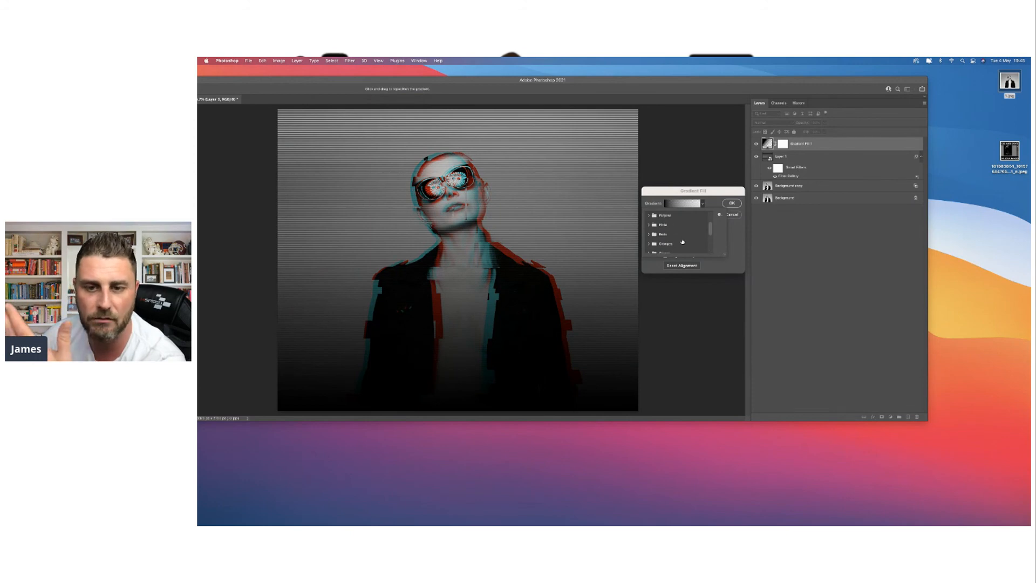
pyautogui.click(649, 225)
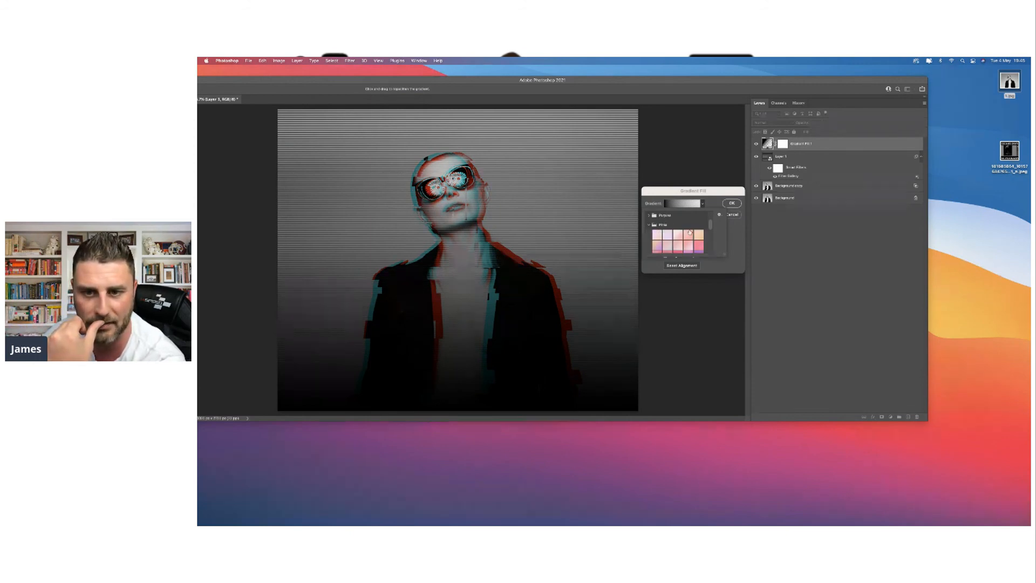
pyautogui.scroll(-1, 690, 232)
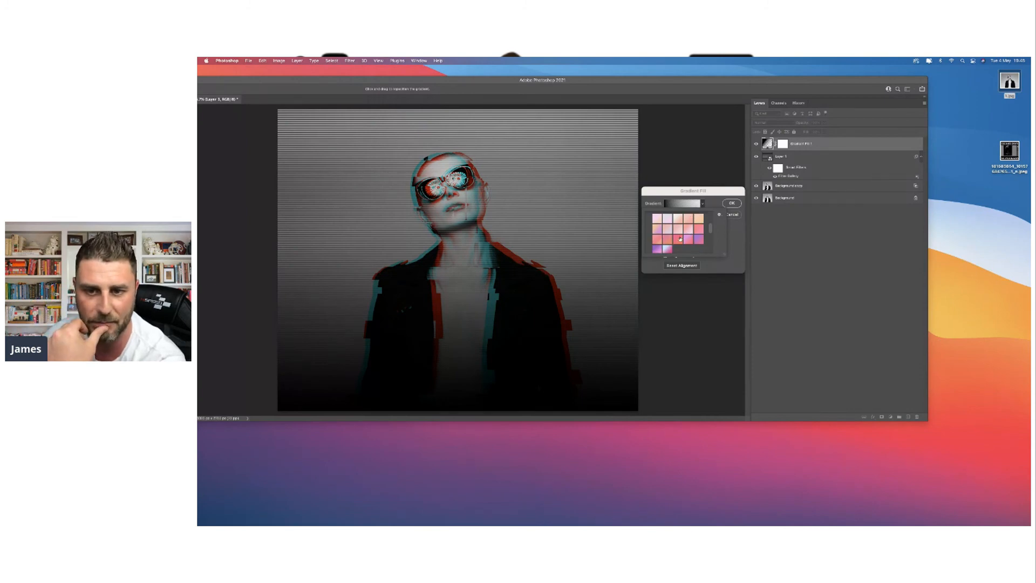
# - Try several presets from the Pinks group and apply the purple-to-pink gradient to the fill layer
pyautogui.click(689, 240)
pyautogui.click(677, 239)
pyautogui.click(700, 240)
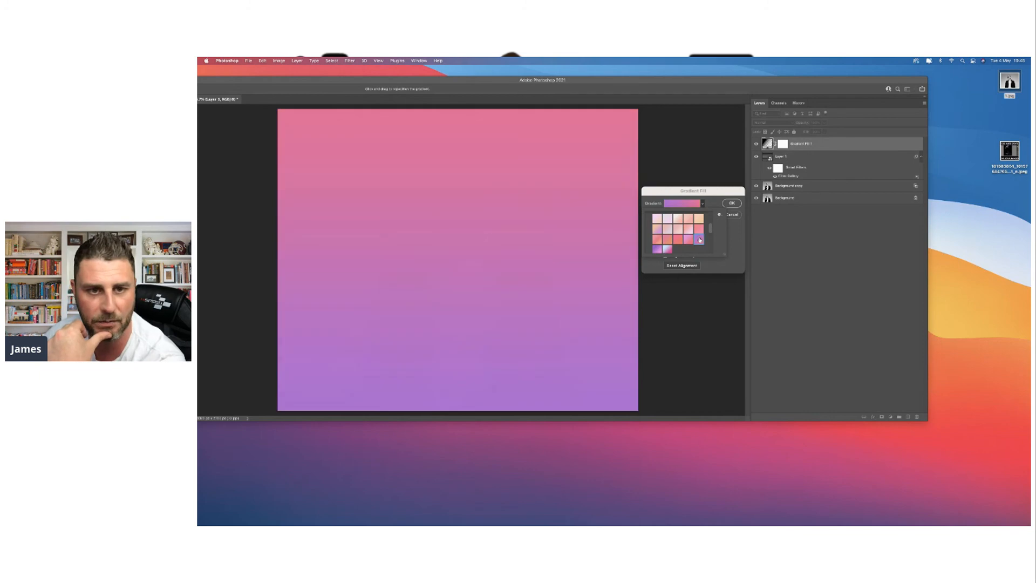
pyautogui.click(658, 248)
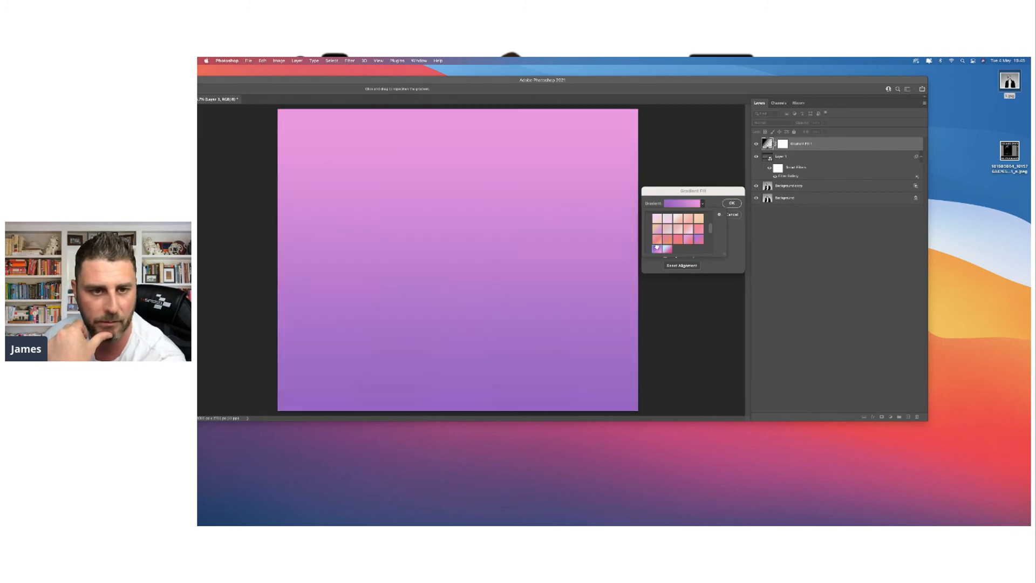
pyautogui.click(702, 236)
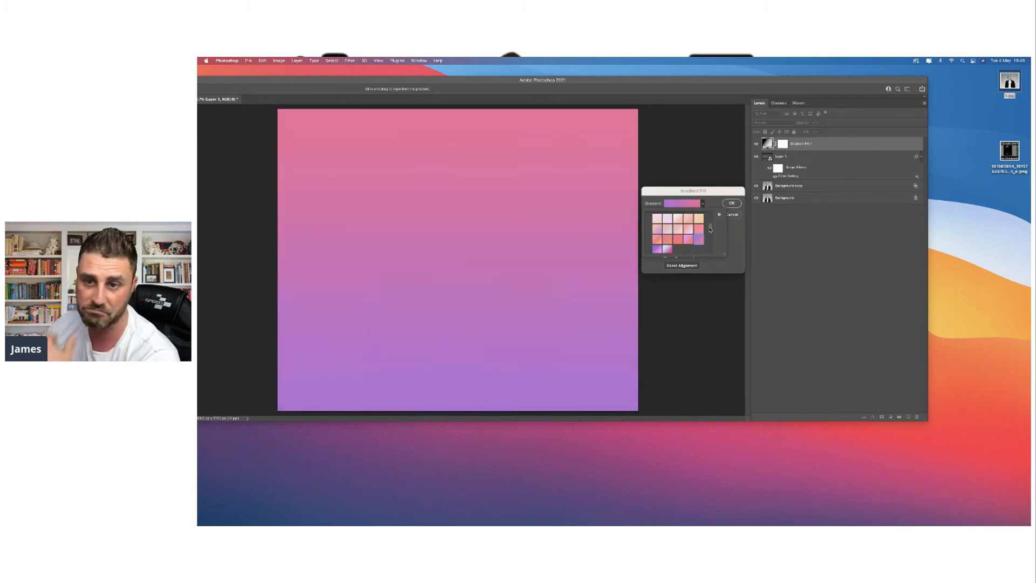
pyautogui.click(744, 222)
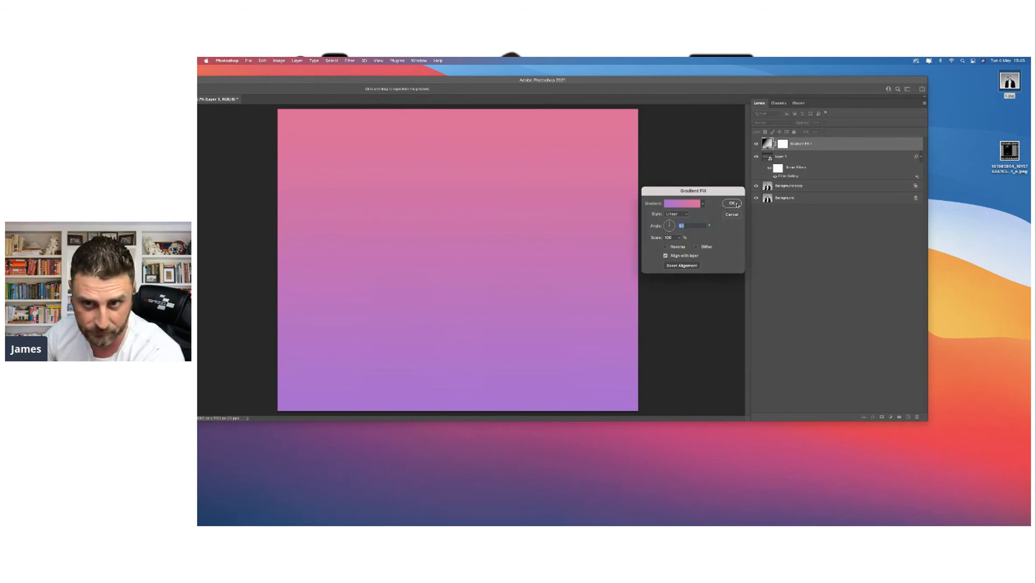
pyautogui.click(733, 203)
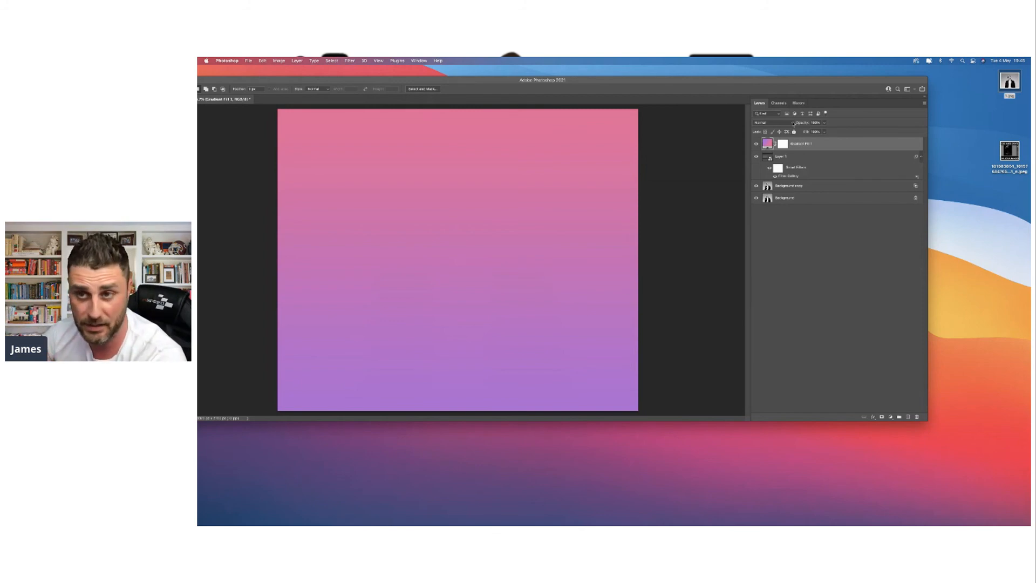
# - Set the gradient fill layer's blend mode to Overlay and lower its opacity to about 60%
pyautogui.click(793, 123)
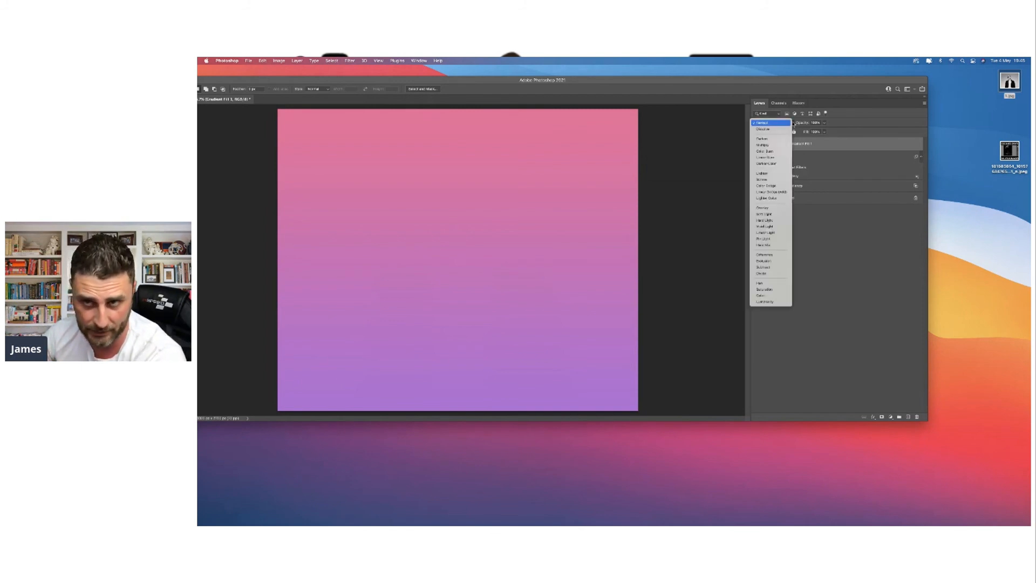
pyautogui.click(771, 209)
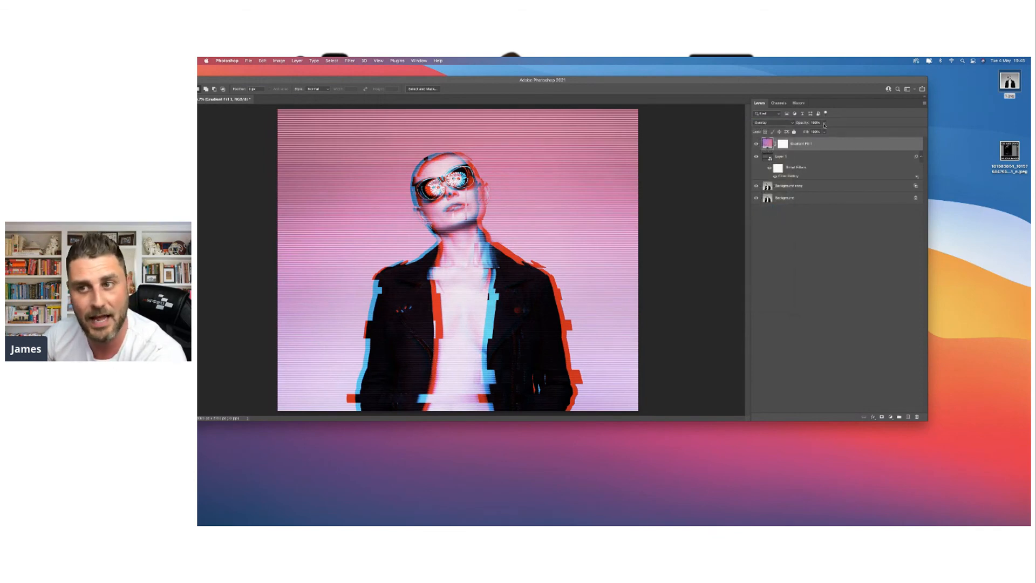
pyautogui.click(824, 123)
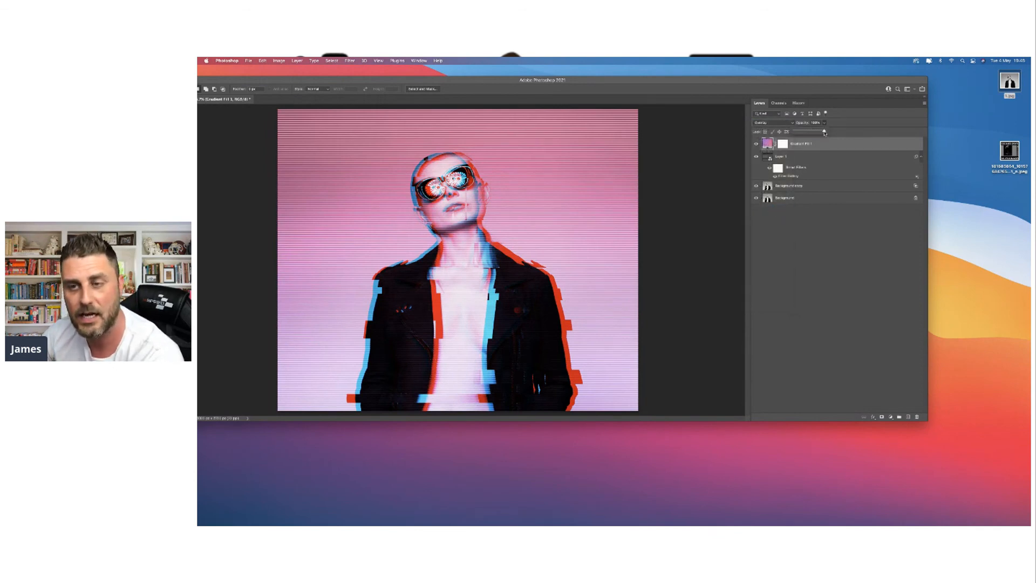
pyautogui.moveTo(824, 132)
pyautogui.mouseDown()
pyautogui.moveTo(792, 134)
pyautogui.moveTo(812, 132)
pyautogui.mouseUp()
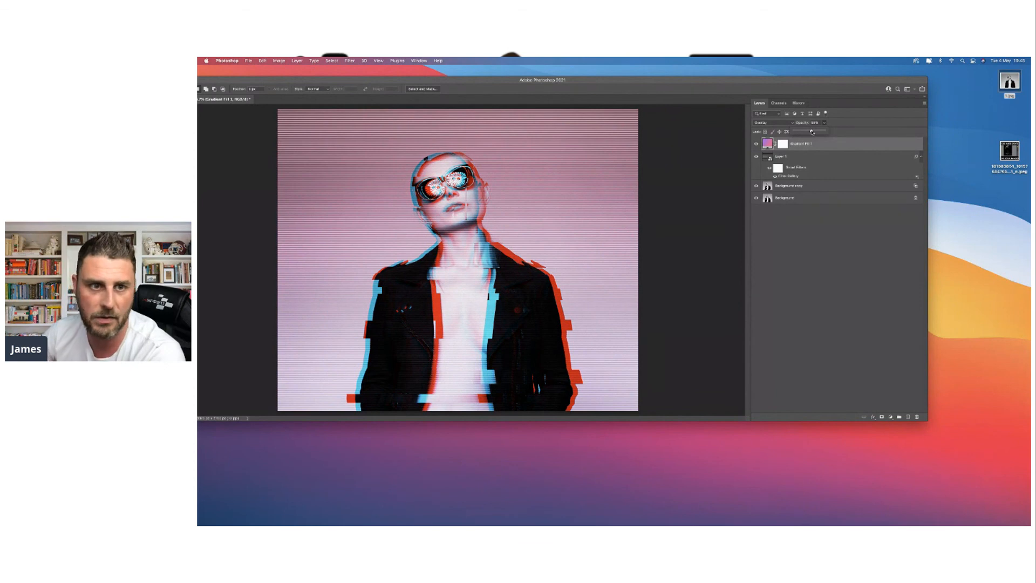
pyautogui.moveTo(812, 132); pyautogui.dragTo(810, 133)
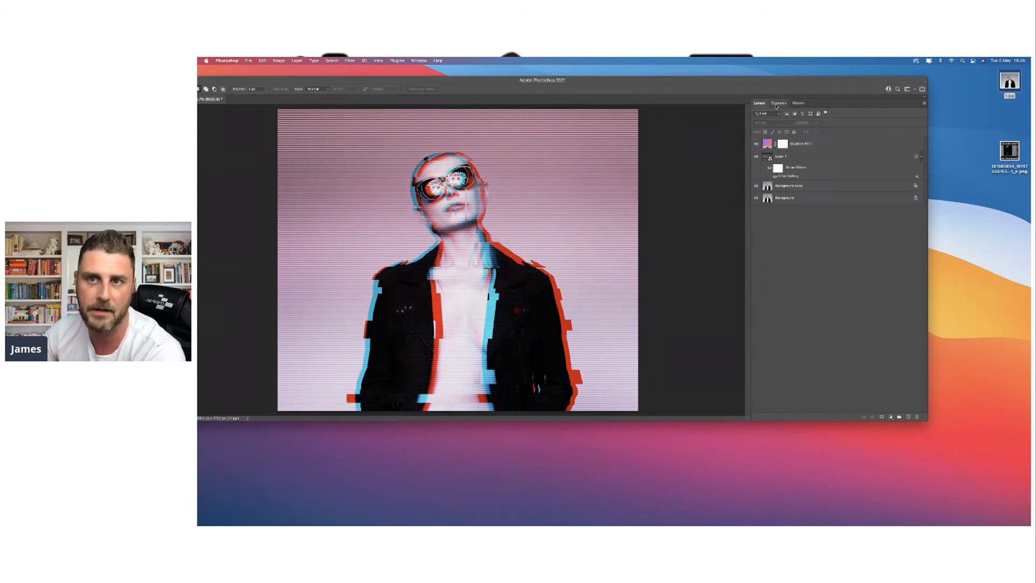
# - Enlarge the application window and create a new history snapshot of the gradient-tinted glitch portrait
pyautogui.moveTo(691, 81); pyautogui.dragTo(734, 83)
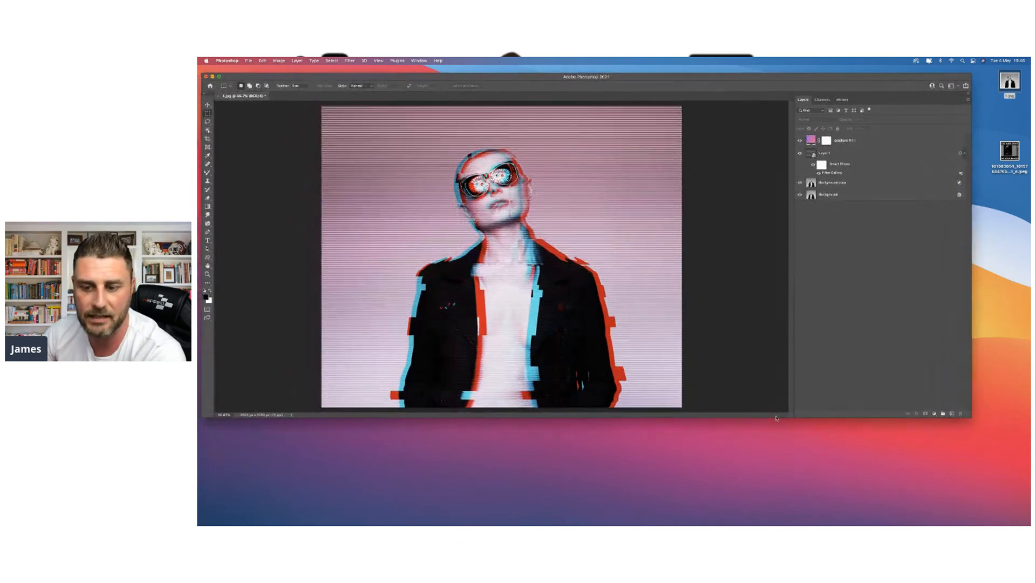
pyautogui.moveTo(776, 418); pyautogui.dragTo(777, 475)
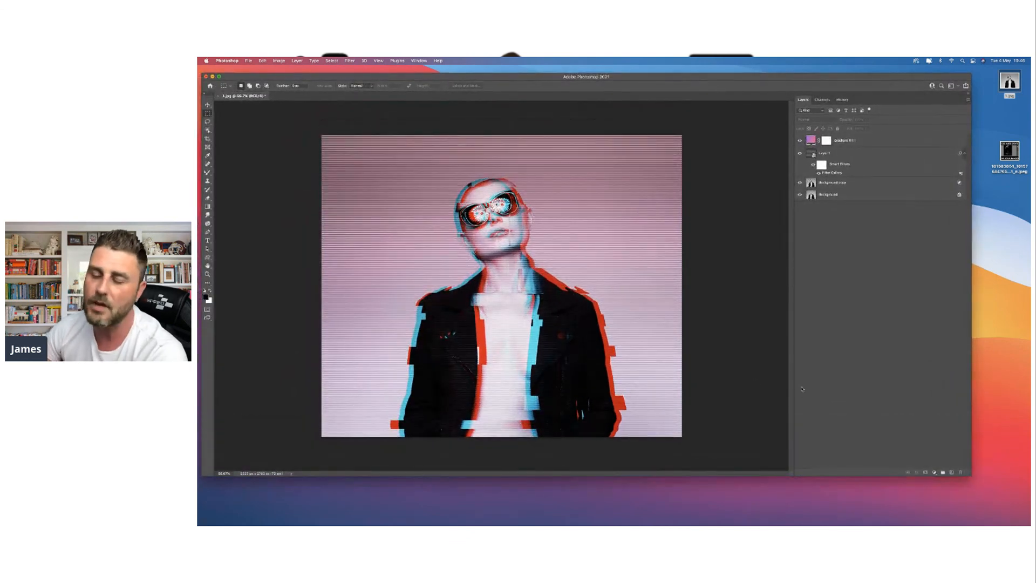
pyautogui.click(842, 99)
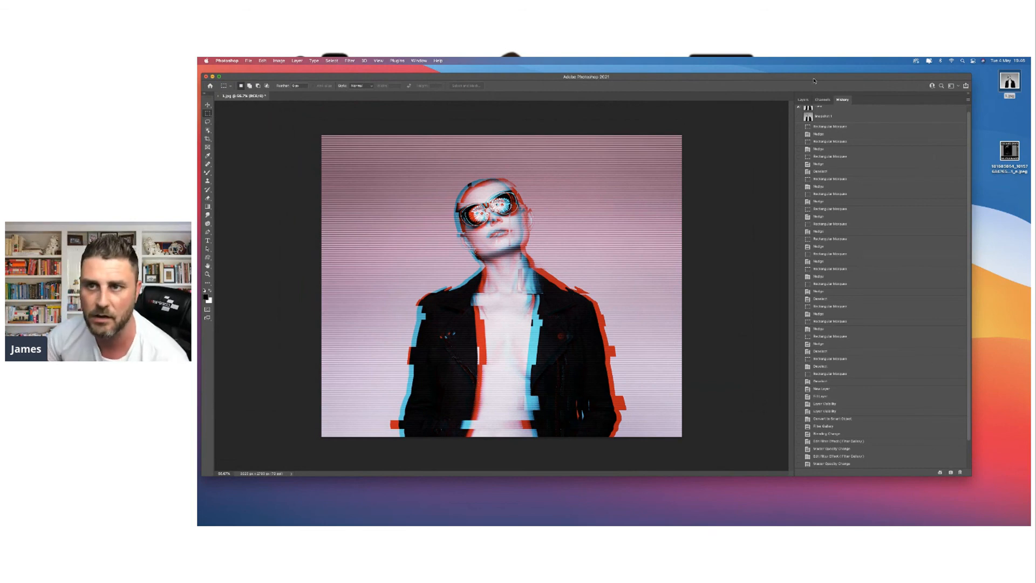
pyautogui.click(951, 473)
pyautogui.moveTo(971, 462); pyautogui.dragTo(974, 335)
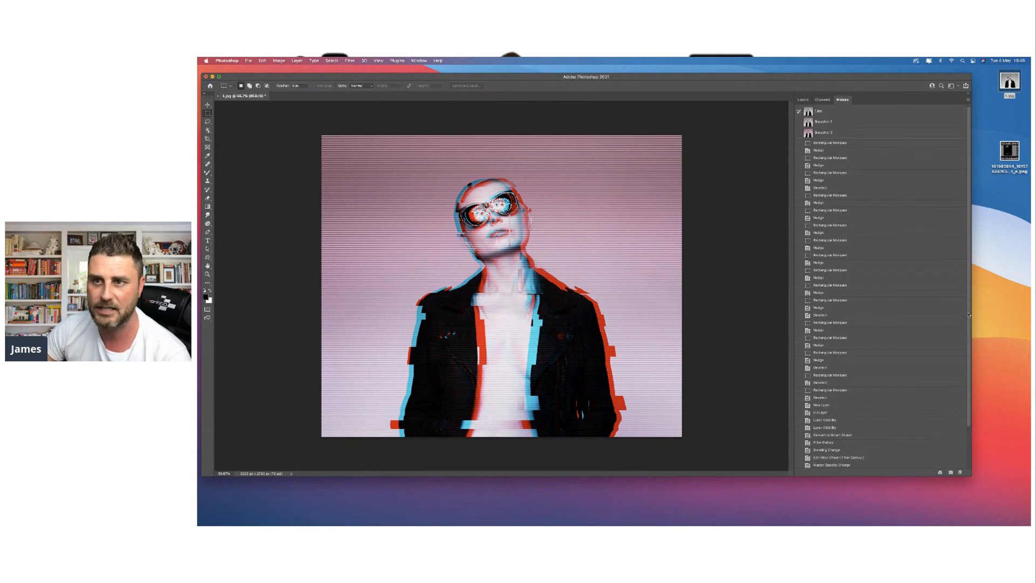
# - Compare the original photo with the two history snapshots, ending on the gradient-tinted version
pyautogui.click(832, 112)
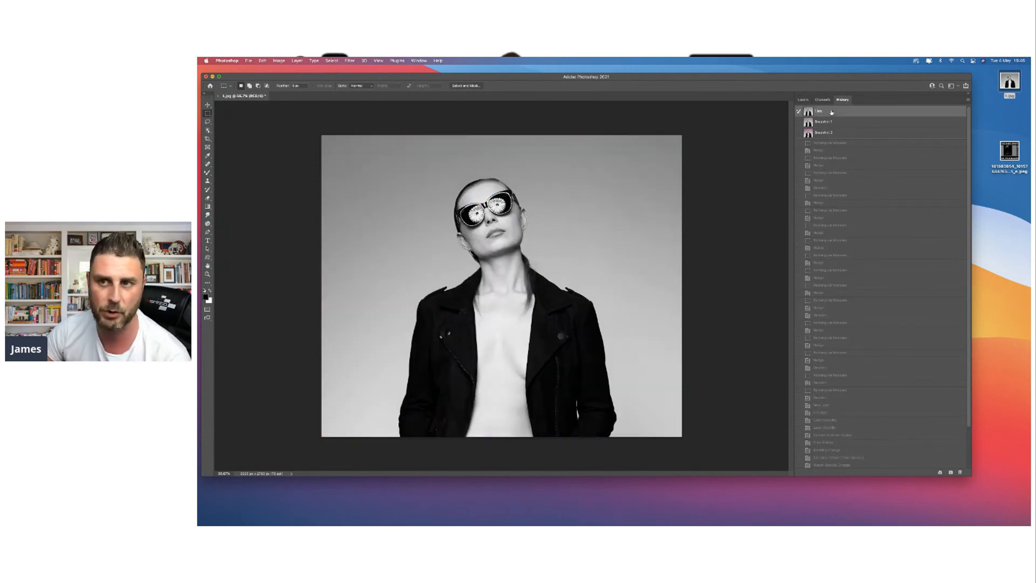
pyautogui.click(830, 123)
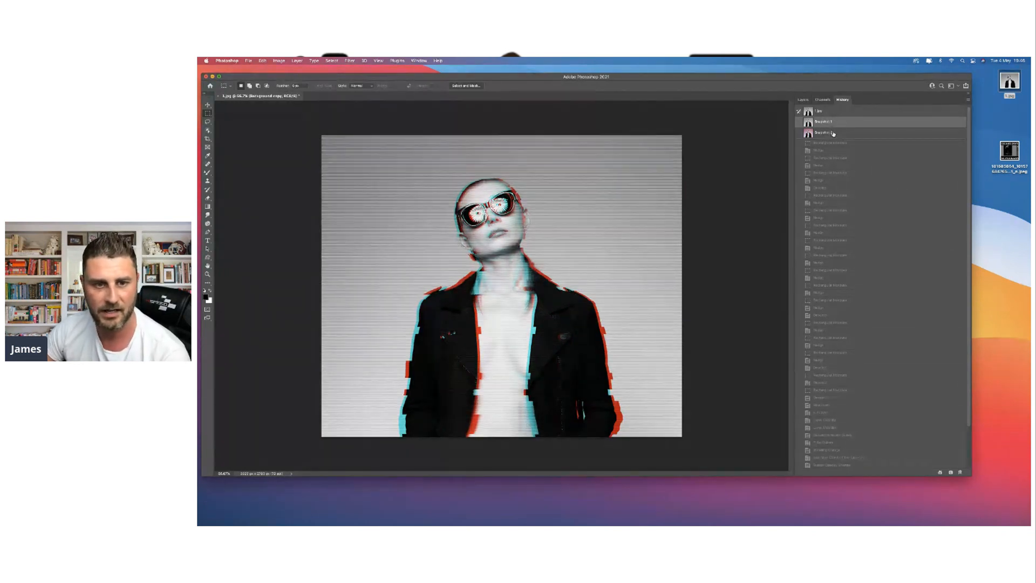
pyautogui.click(833, 133)
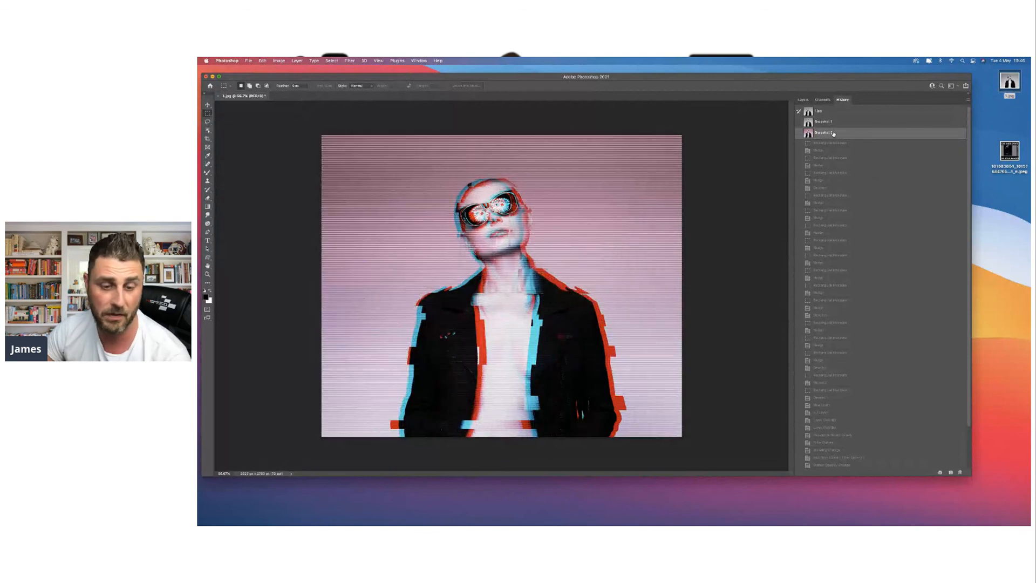
pyautogui.click(836, 124)
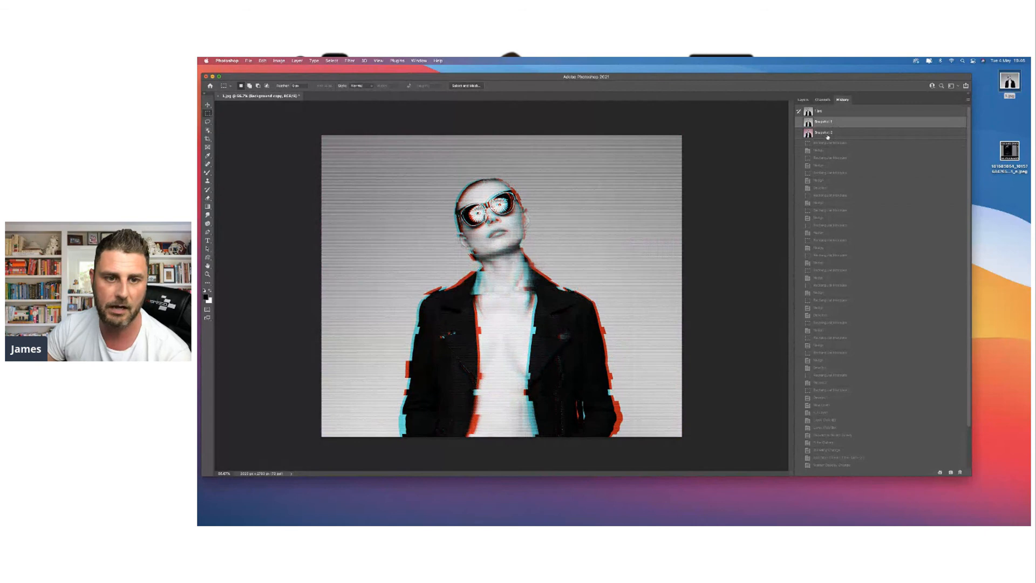
pyautogui.click(828, 135)
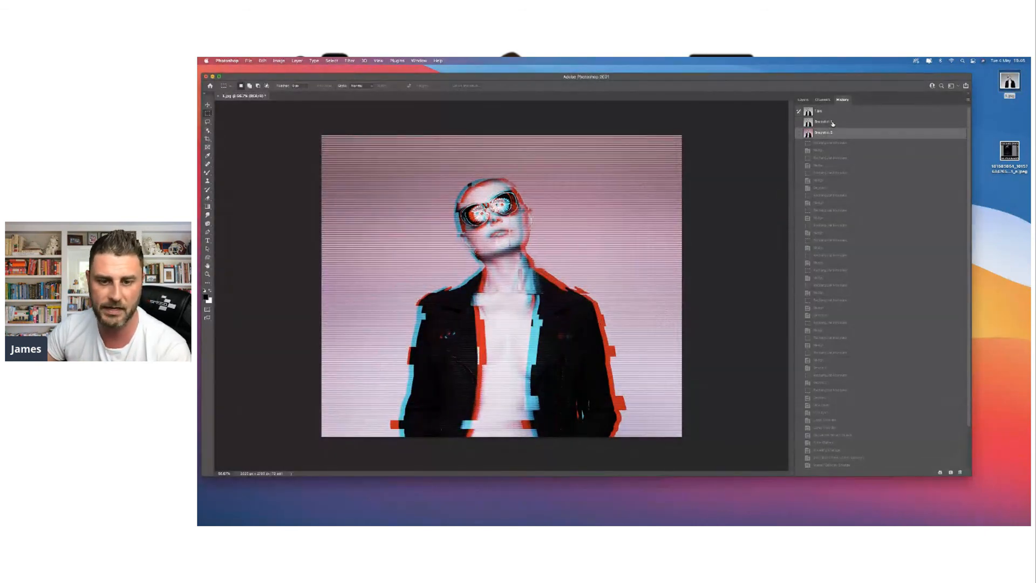
pyautogui.click(833, 123)
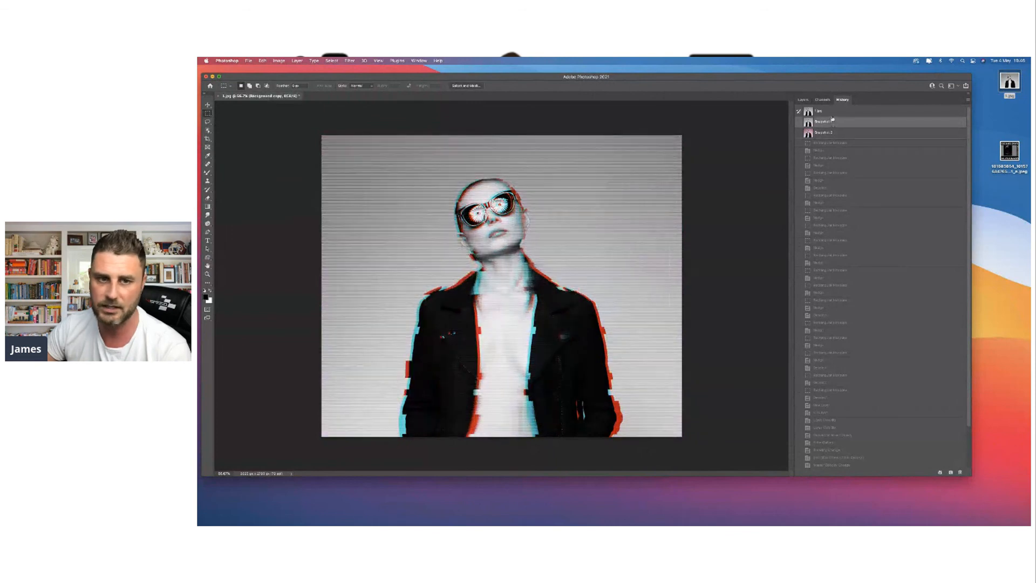
pyautogui.click(832, 112)
pyautogui.click(830, 135)
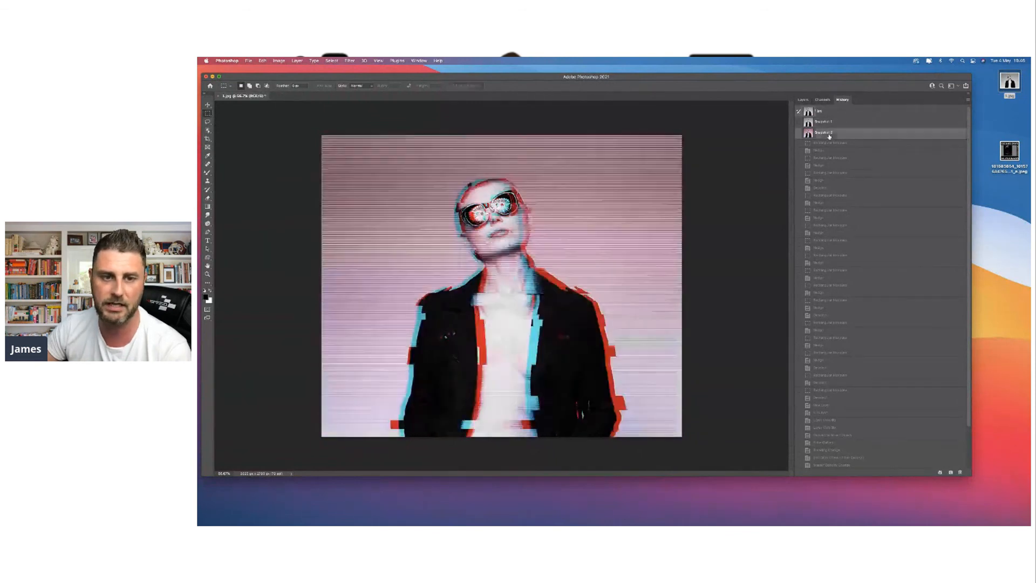